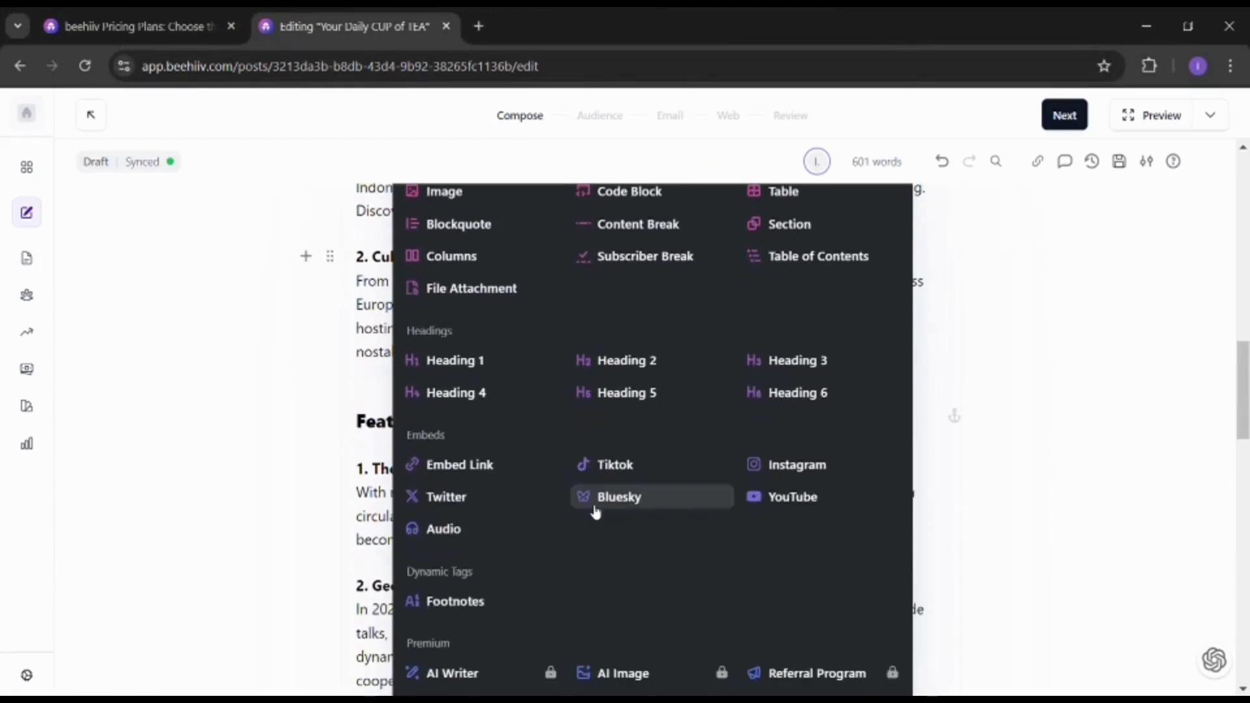
# Step: Expand the Advanced settings of the post's Email stage and look over its sending details and header button options
pyautogui.click(521, 456)
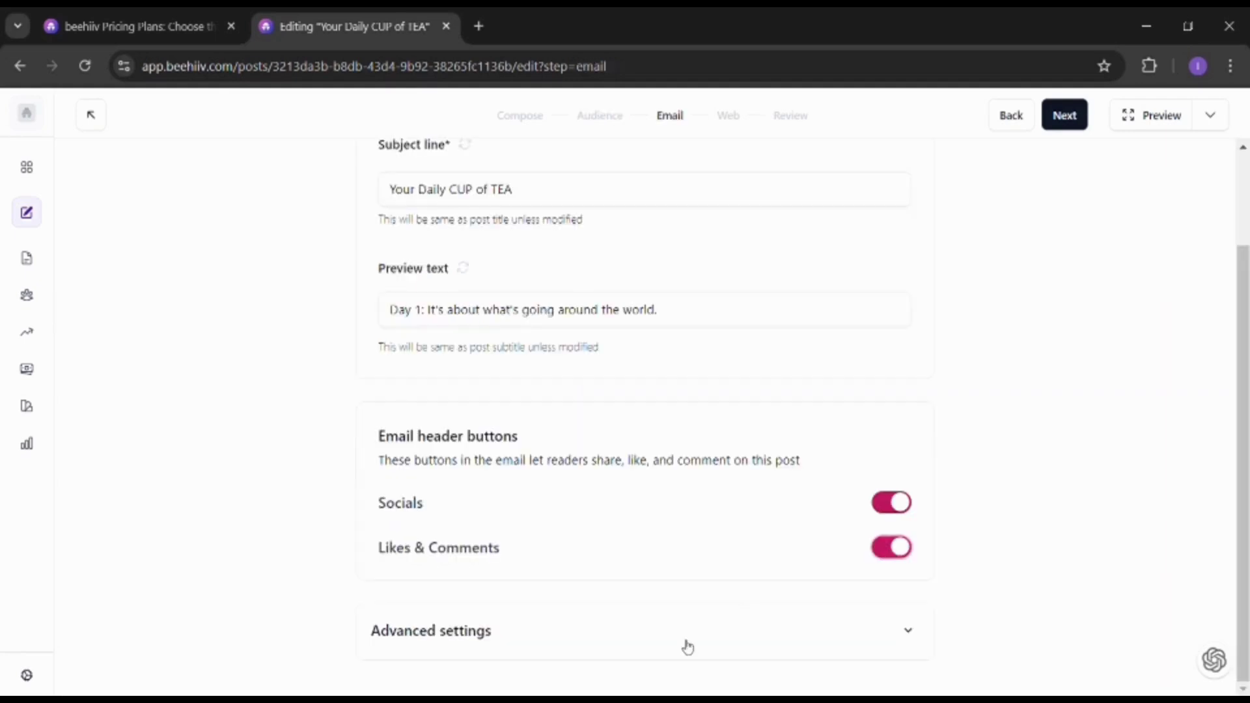
pyautogui.click(687, 646)
pyautogui.scroll(-2, 687, 646)
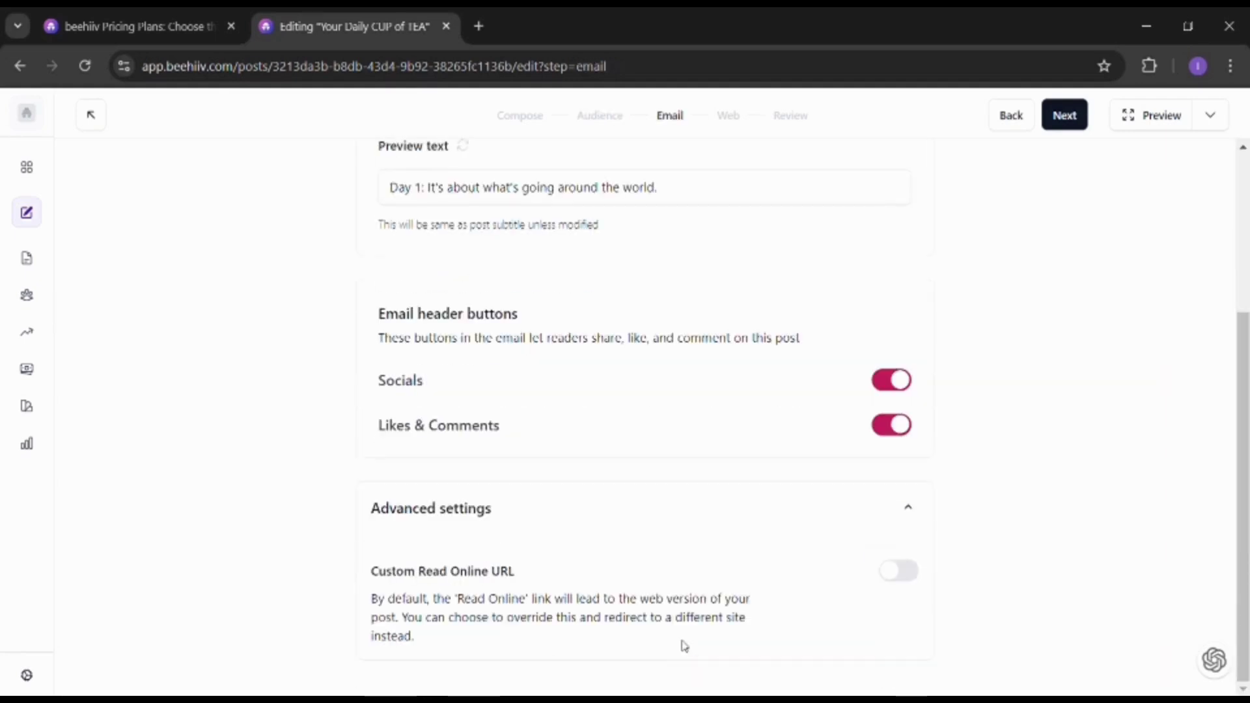
pyautogui.scroll(4, 683, 647)
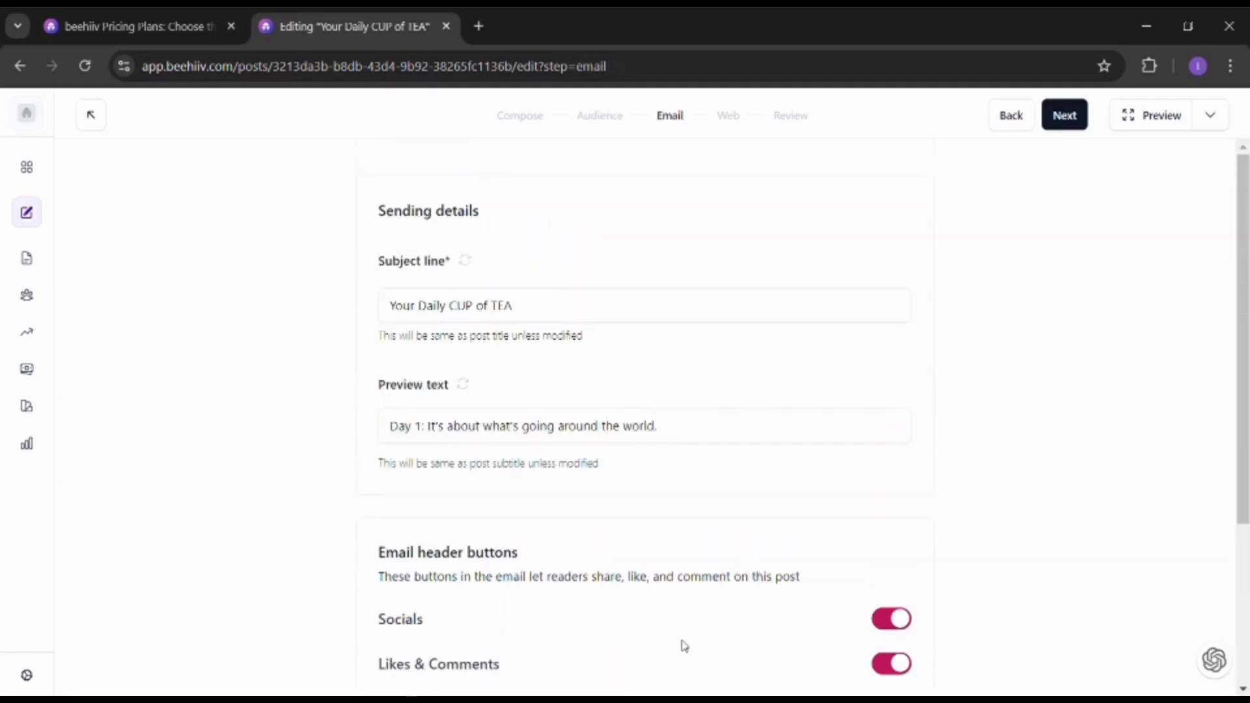
# Step: Go to the post's Web stage and examine its URL, thumbnail, comments, SEO and social preview settings
pyautogui.click(735, 119)
pyautogui.scroll(-3, 641, 466)
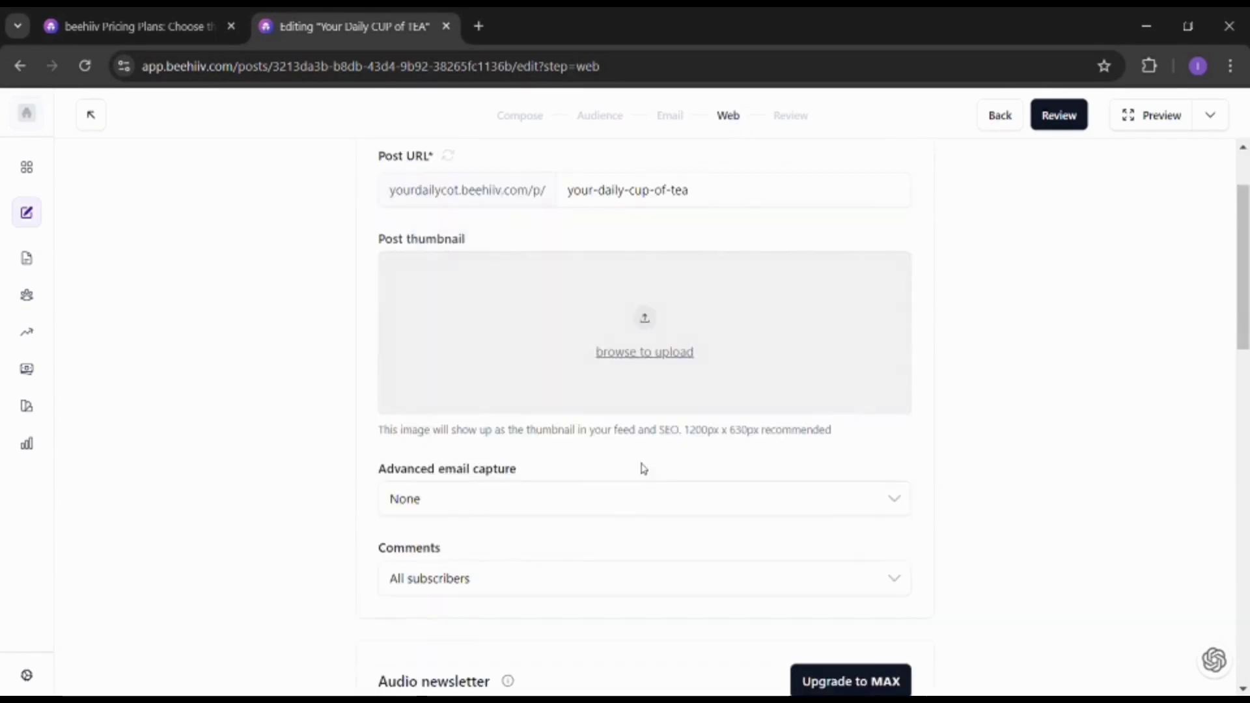
pyautogui.scroll(-5, 623, 522)
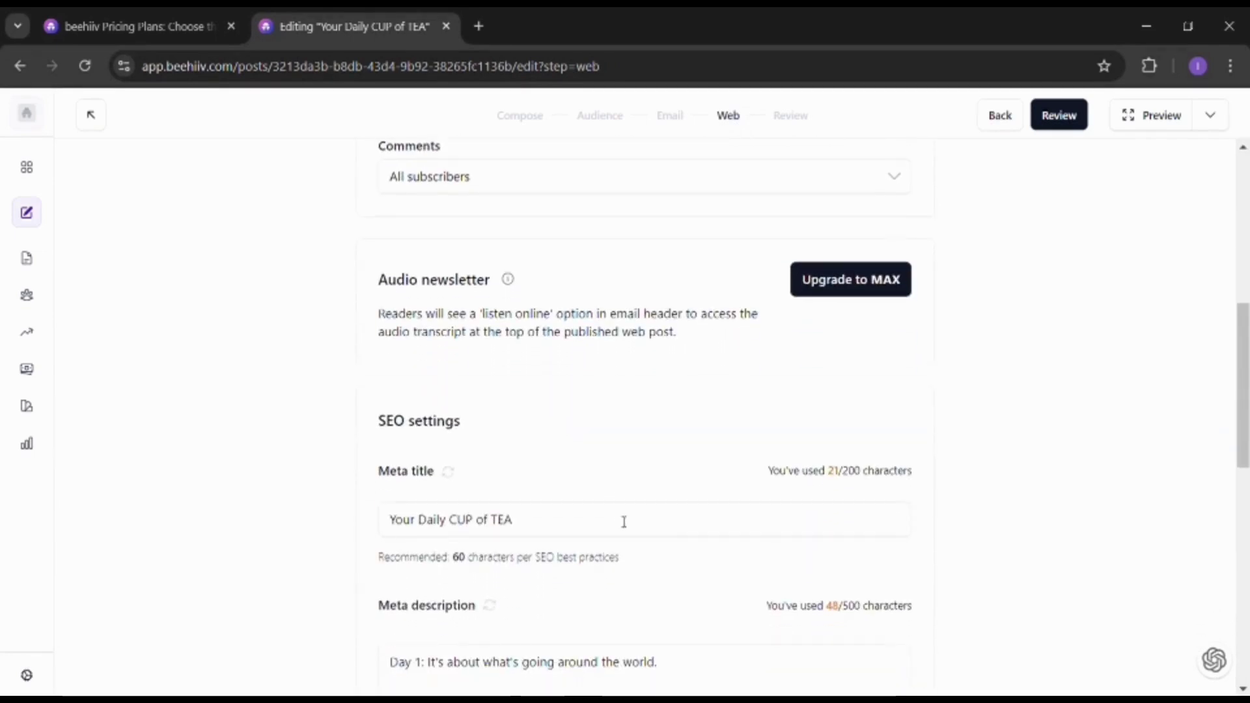
pyautogui.scroll(-2, 636, 466)
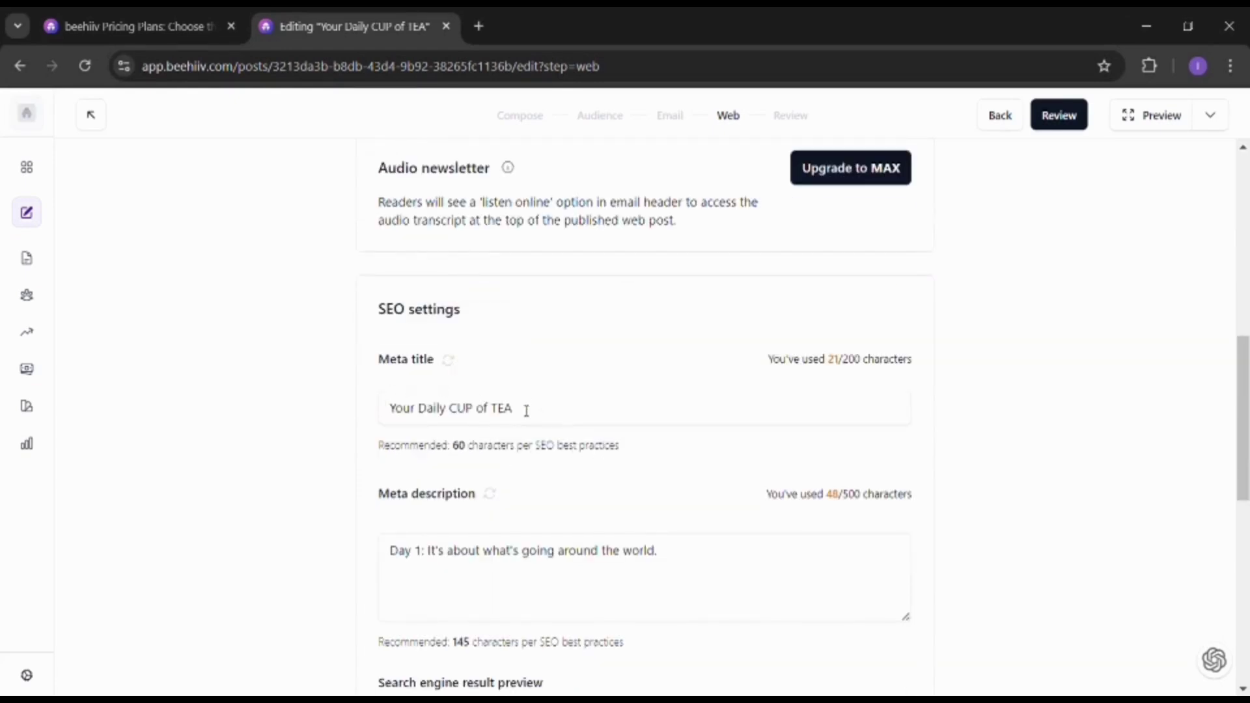
pyautogui.scroll(-1, 524, 507)
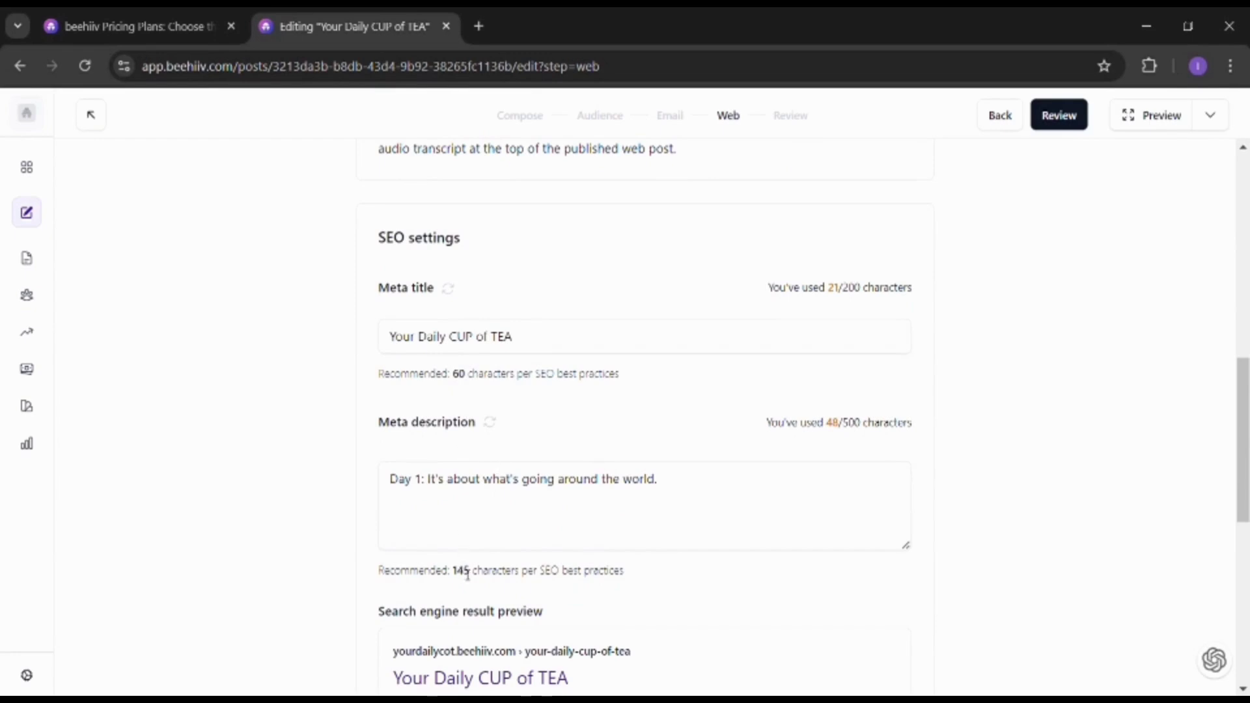
pyautogui.scroll(-3, 644, 578)
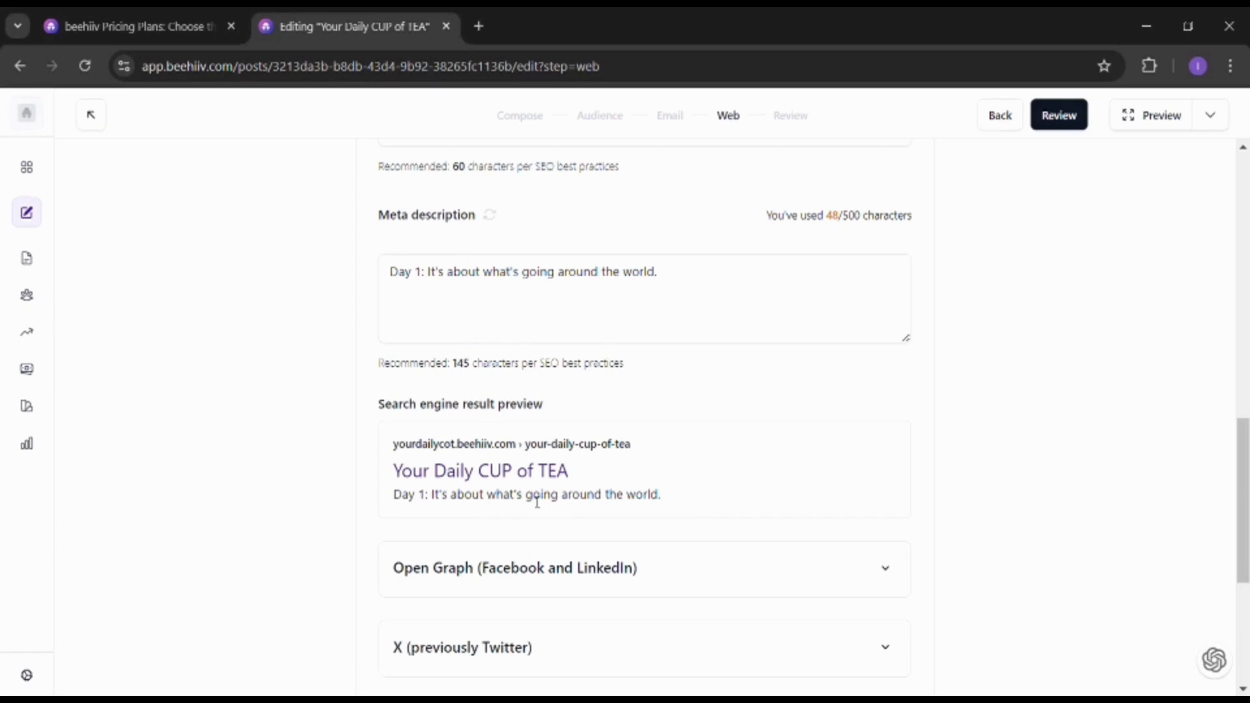
pyautogui.scroll(-5, 596, 456)
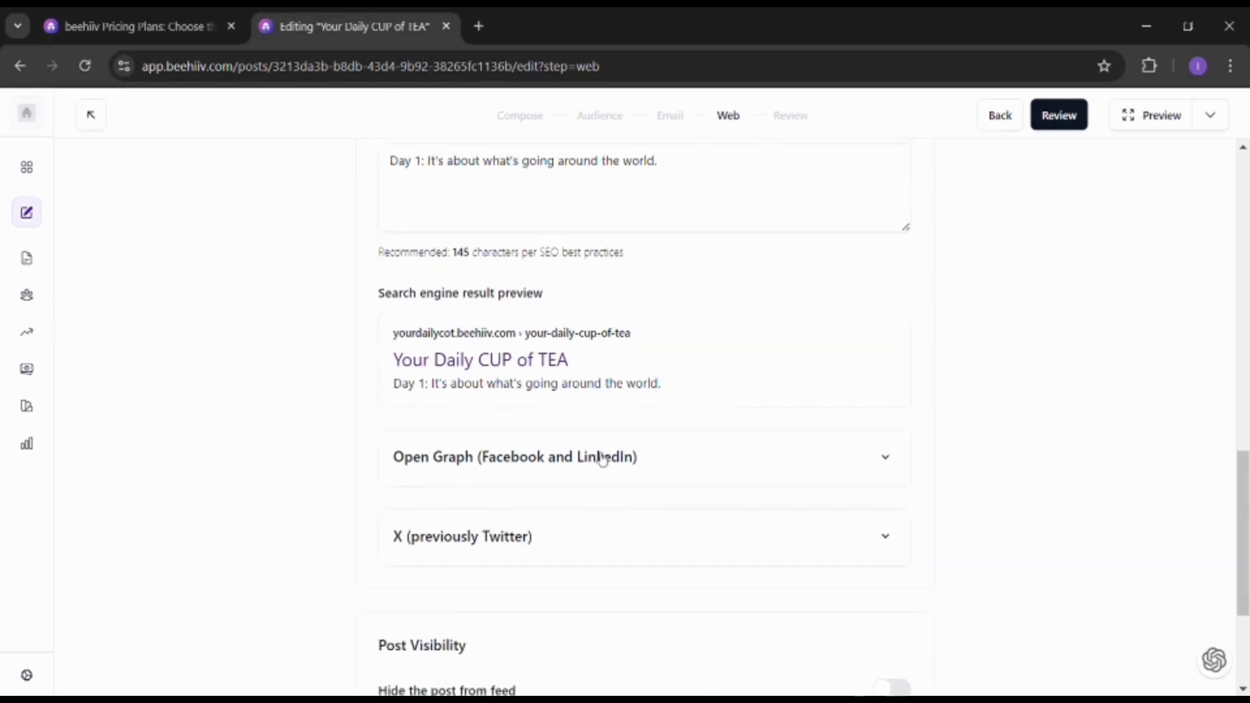
# Step: Go to the post's Review stage, dismiss the tip about testing the post, and look over the publishing details
pyautogui.scroll(8, 612, 430)
pyautogui.click(791, 121)
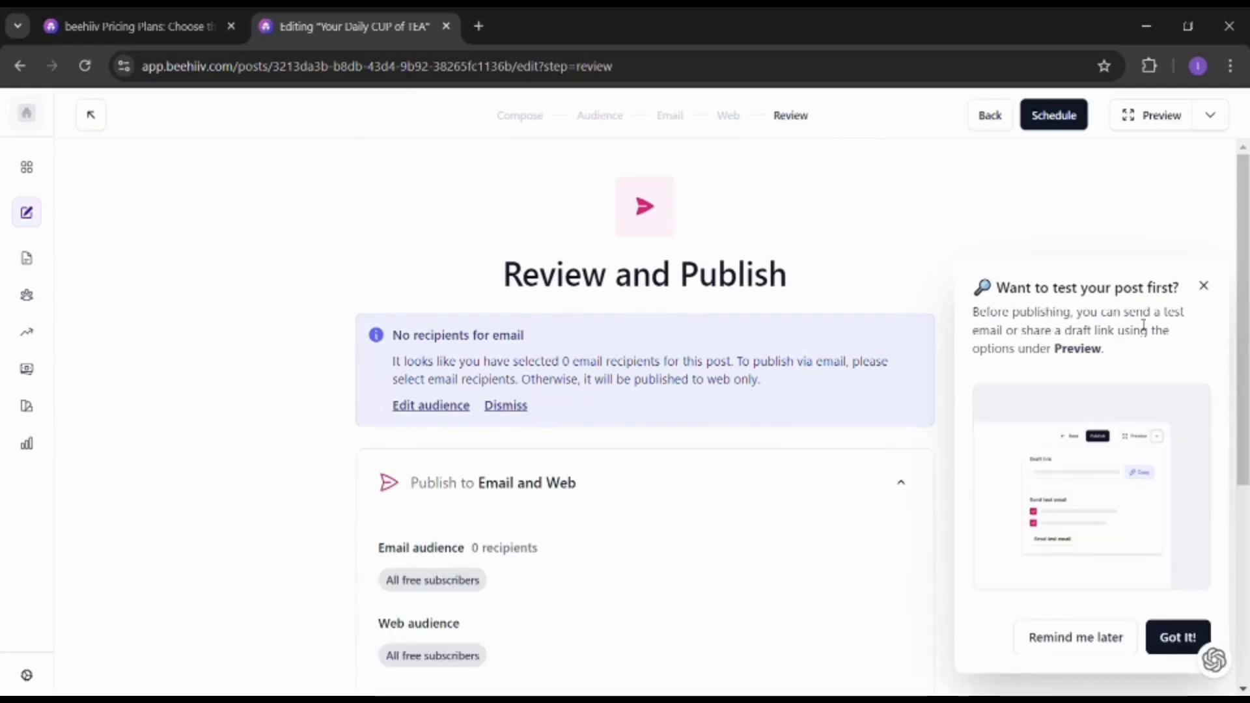
pyautogui.click(1177, 636)
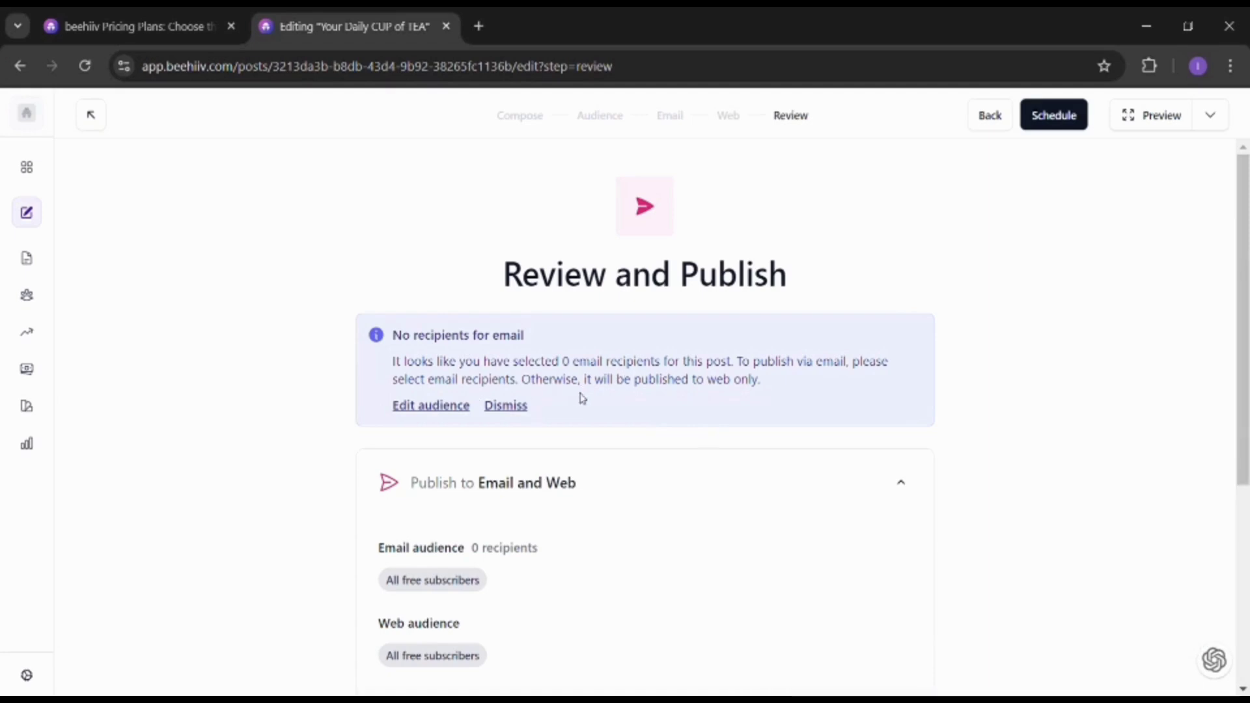
pyautogui.scroll(-1, 641, 392)
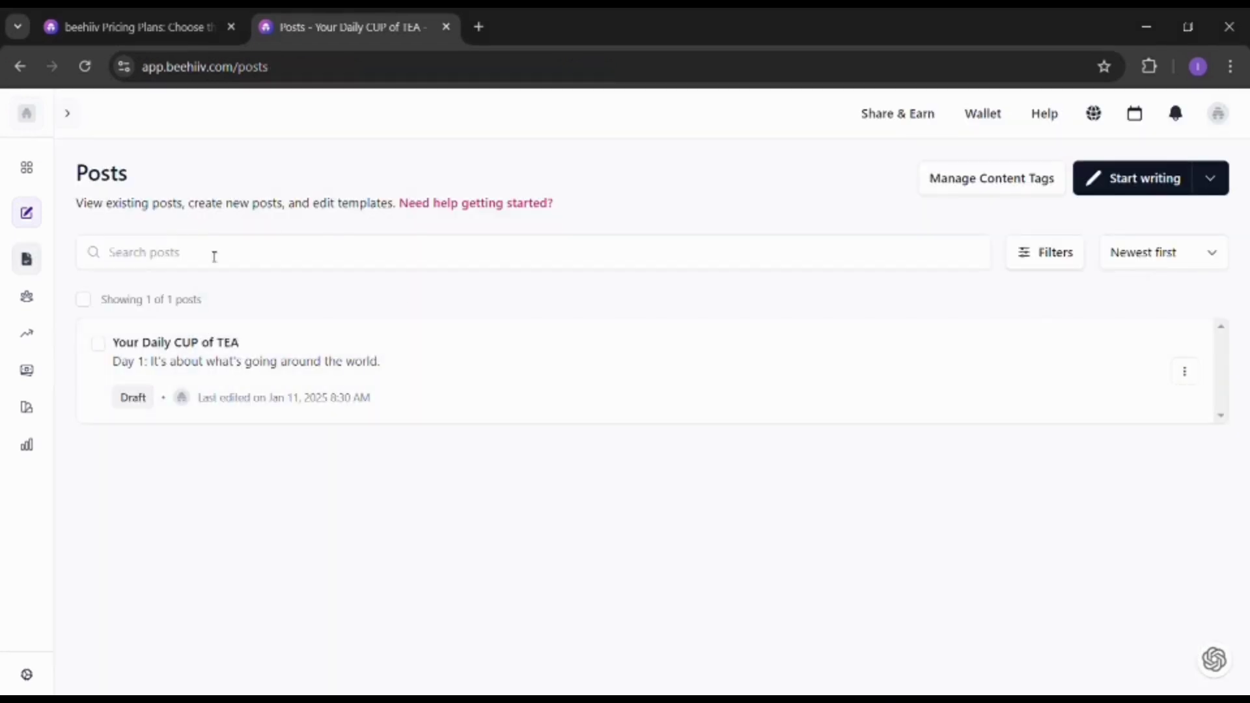
# Step: Open the Subscribers page, go to Subscribers Import, and examine the import limit and how to raise it
pyautogui.moveTo(34, 305)
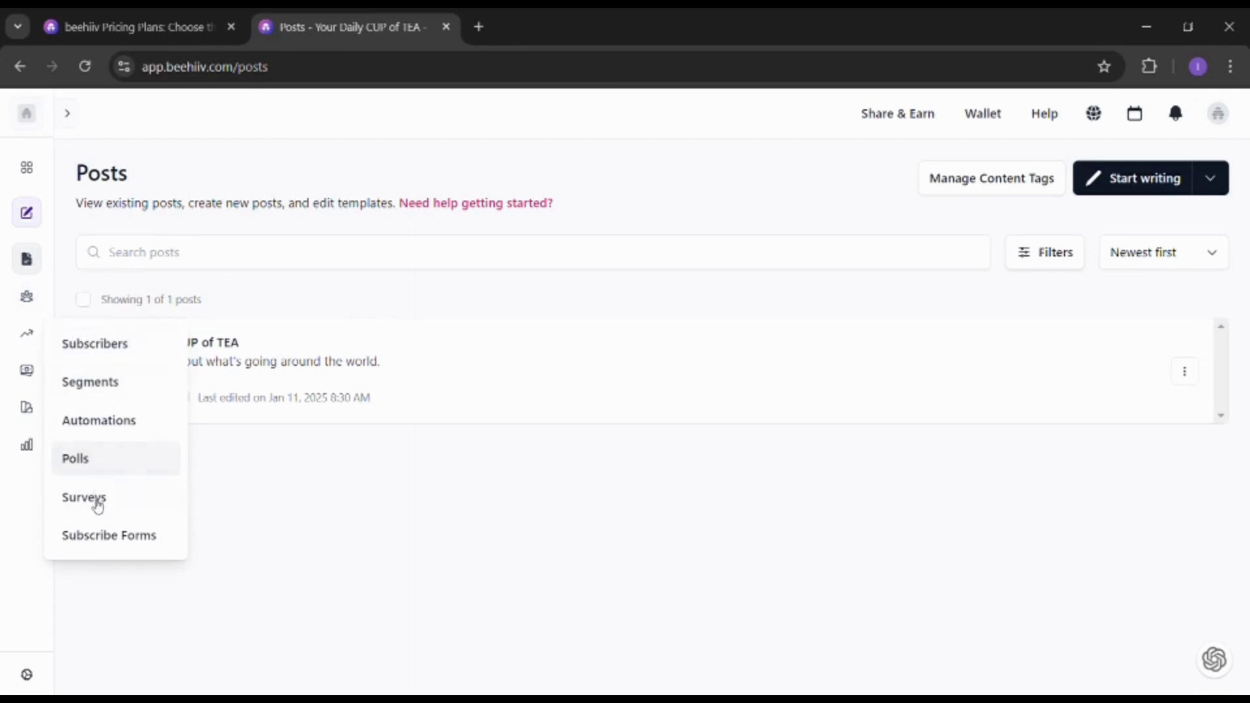
pyautogui.click(91, 350)
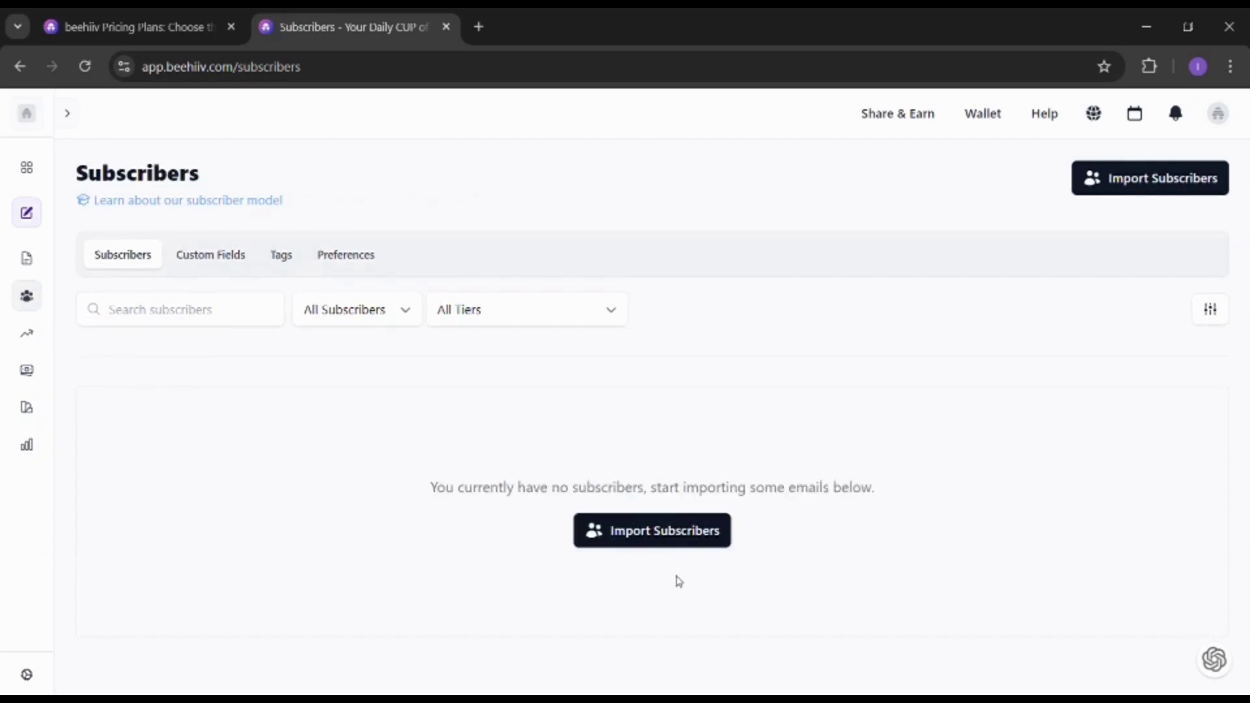
pyautogui.click(661, 535)
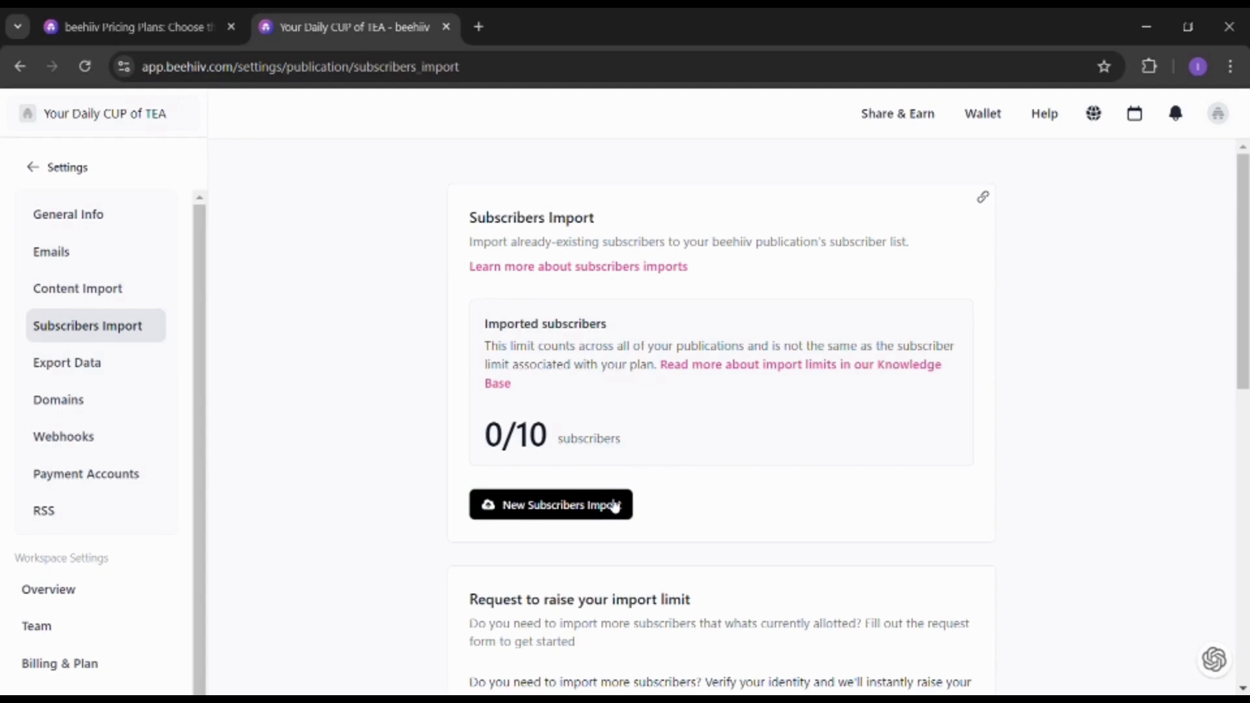
pyautogui.scroll(-3, 614, 507)
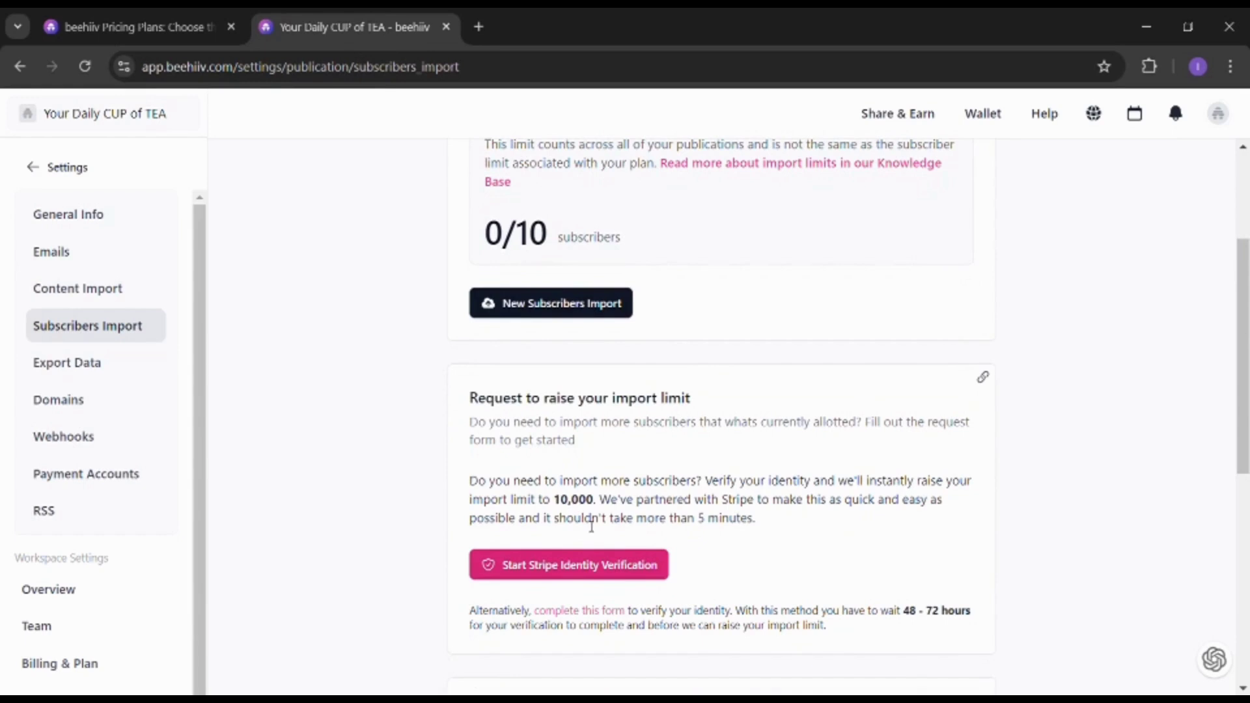
pyautogui.scroll(3, 591, 527)
# Step: Start a new subscribers import with Upload a CSV file as the import method and look over the form
pyautogui.click(577, 478)
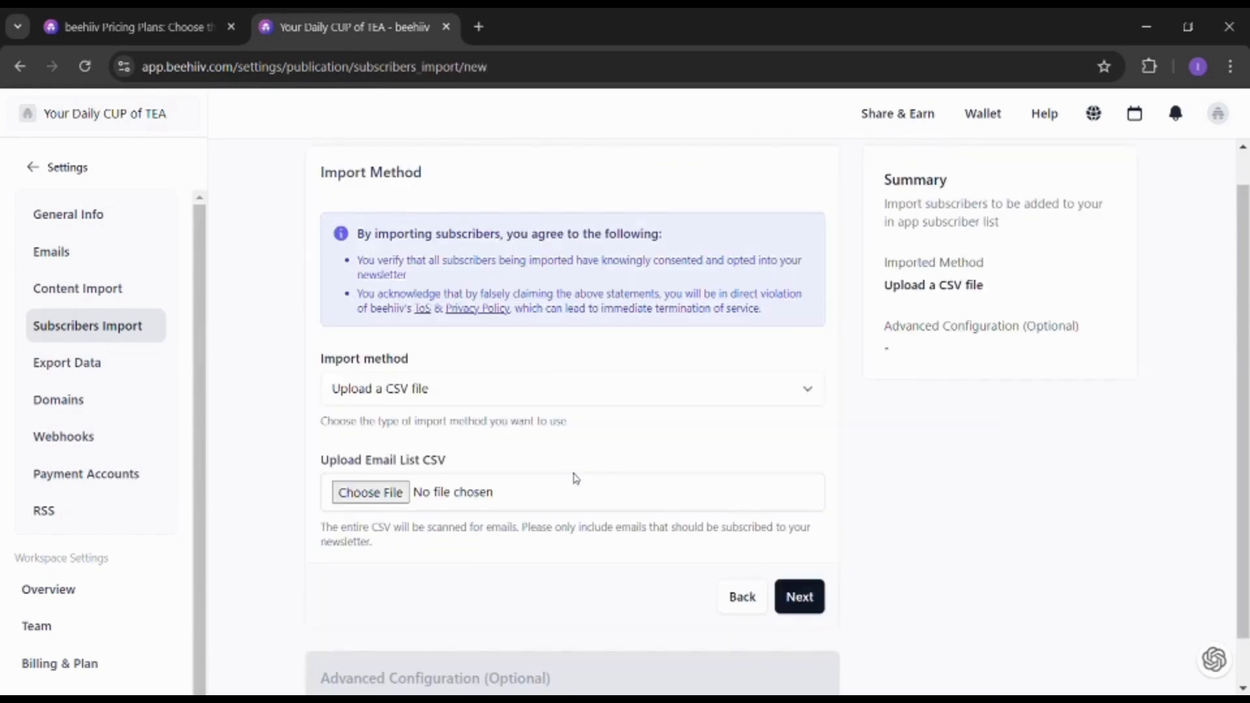
pyautogui.click(522, 385)
pyautogui.click(463, 449)
pyautogui.scroll(-1, 576, 635)
pyautogui.scroll(1, 576, 636)
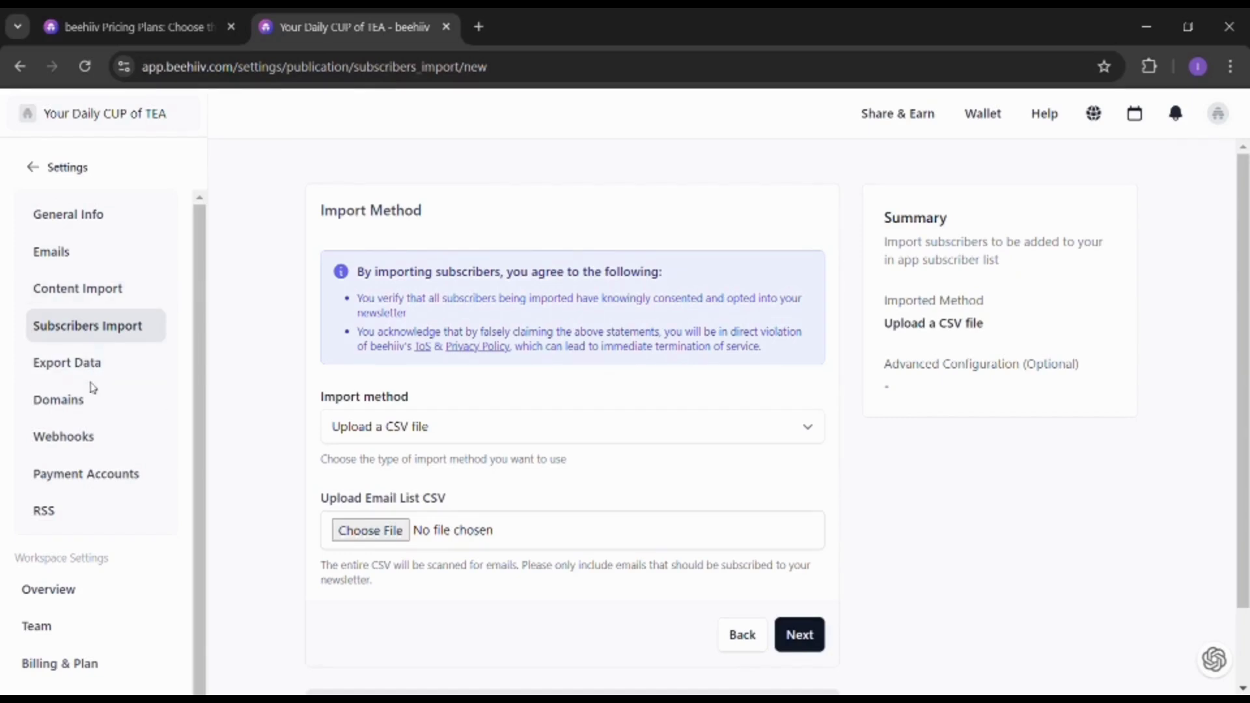
# Step: Leave the settings for the dashboard and open the audience Segments page
pyautogui.click(33, 167)
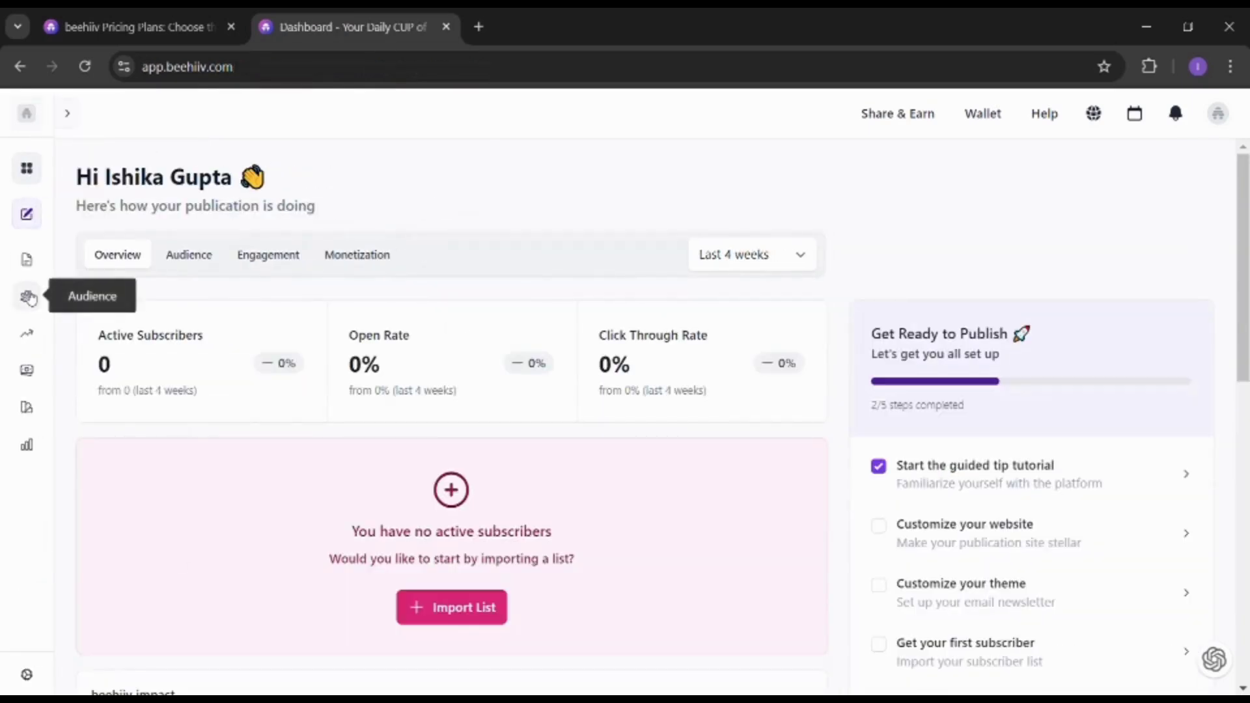
pyautogui.click(25, 293)
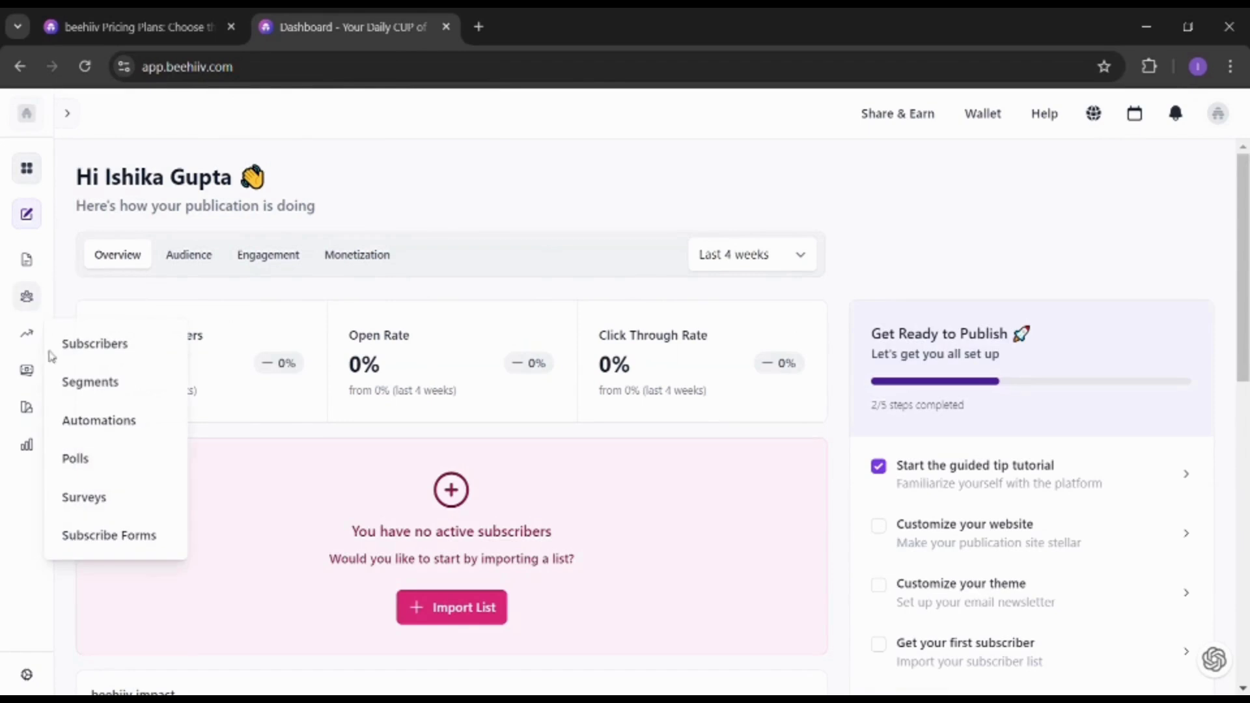
pyautogui.click(78, 385)
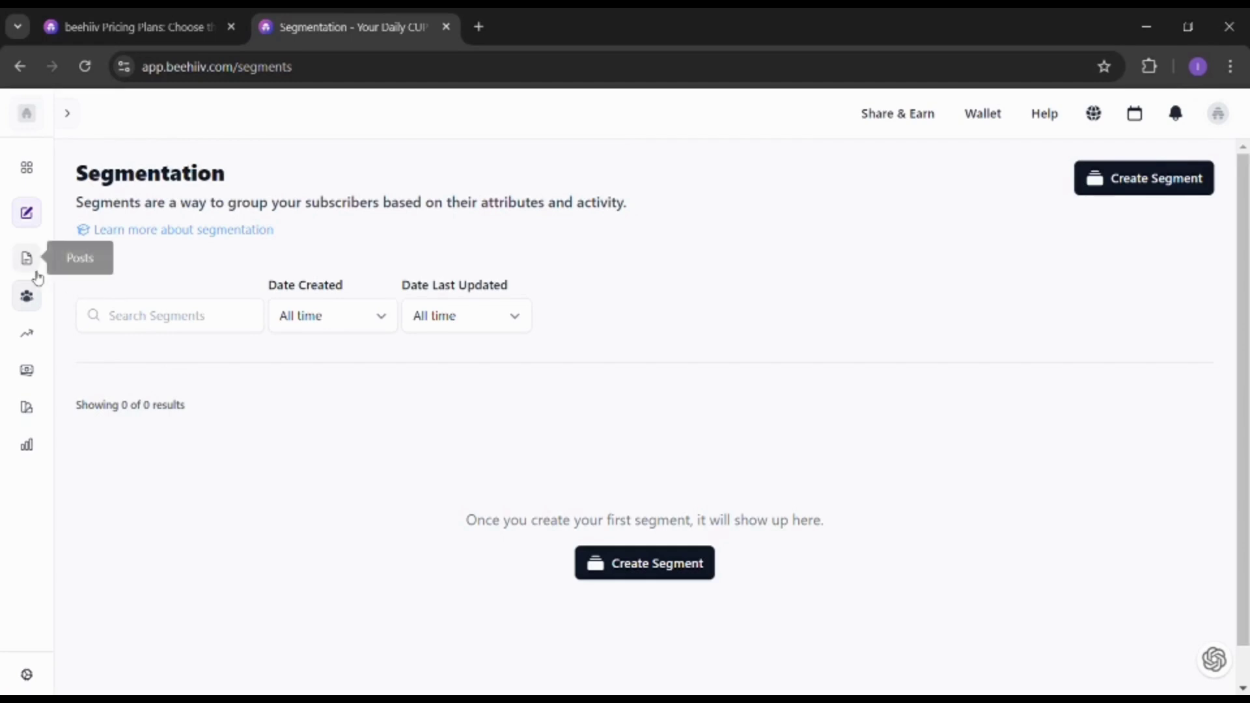
# Step: Open the audience Polls page and read its overview of native one-click polls
pyautogui.click(40, 312)
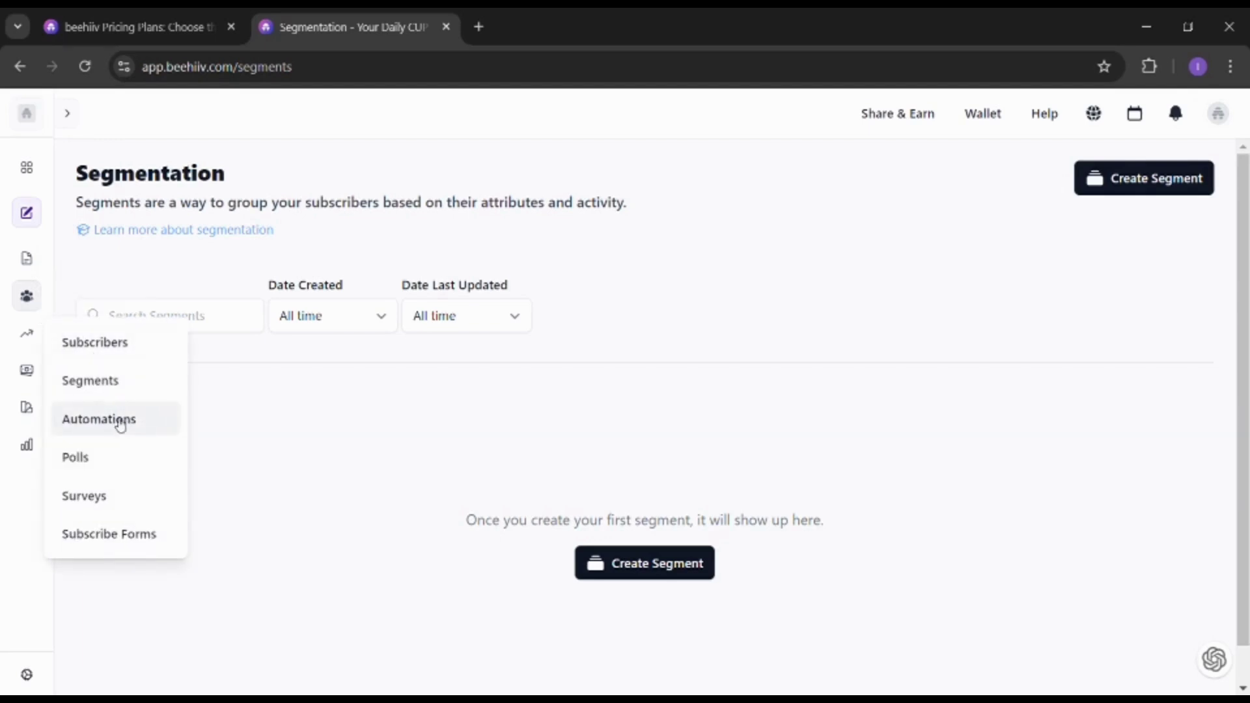
pyautogui.click(108, 479)
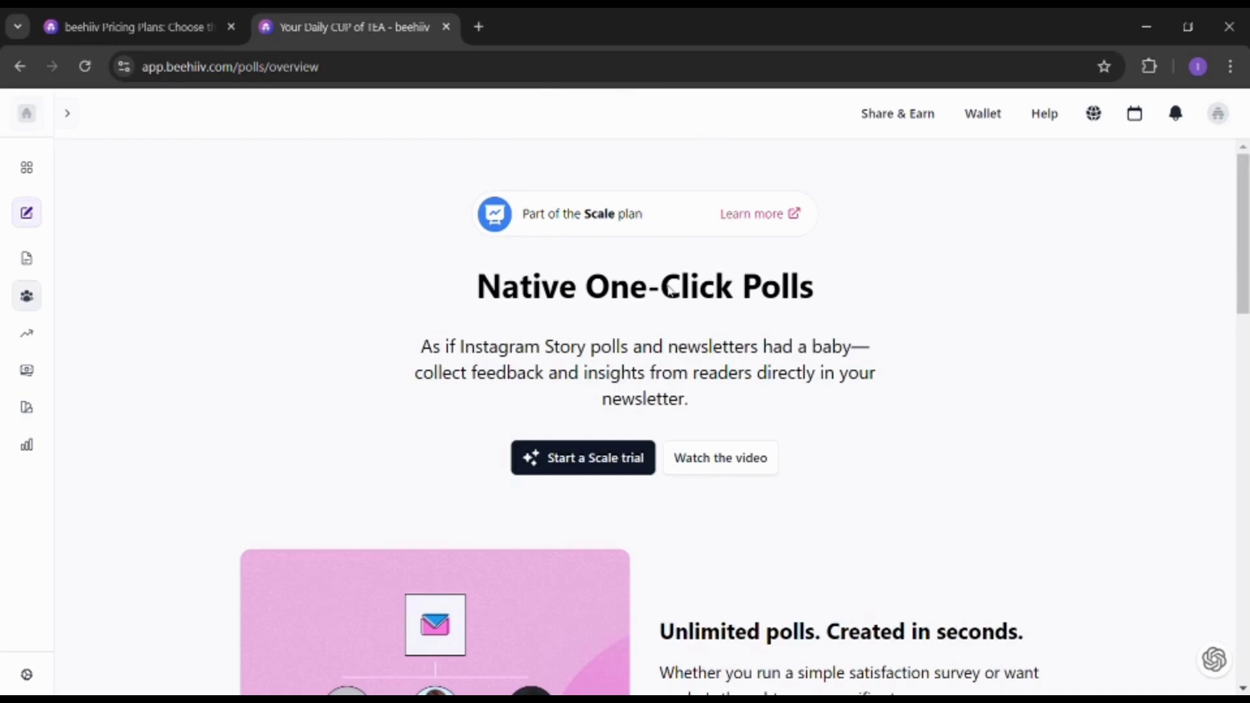
pyautogui.scroll(-2, 576, 332)
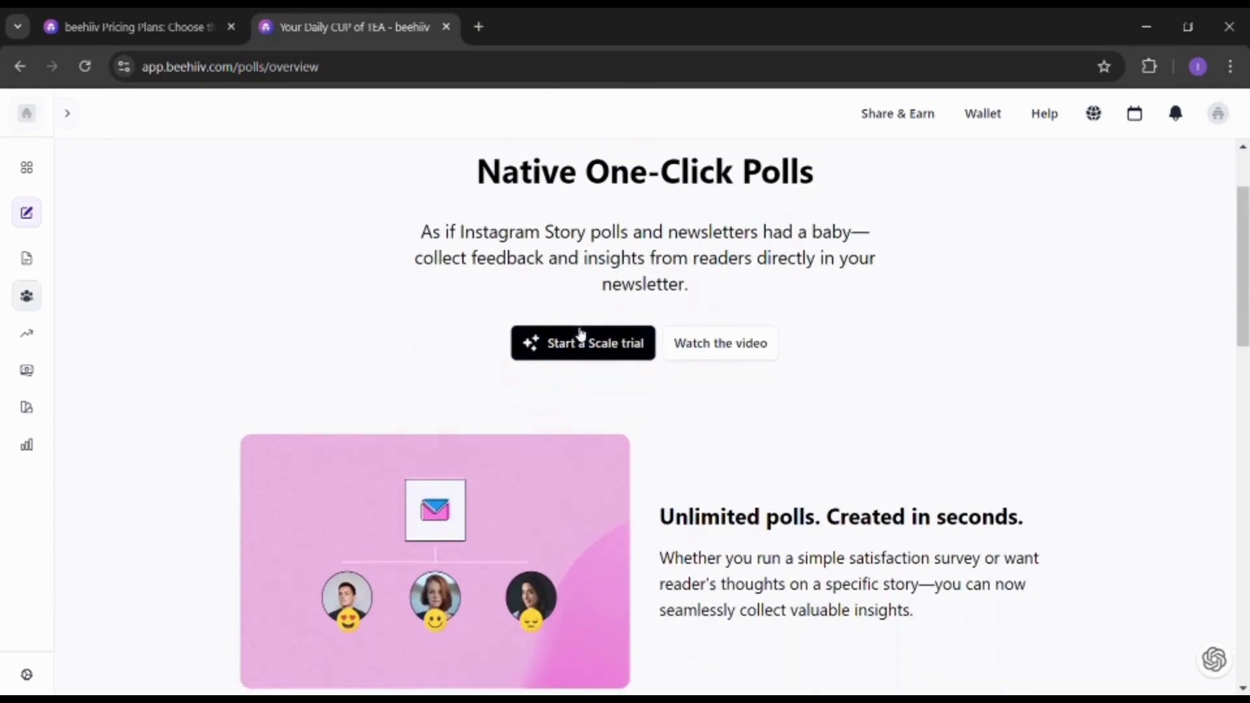
pyautogui.scroll(-3, 579, 335)
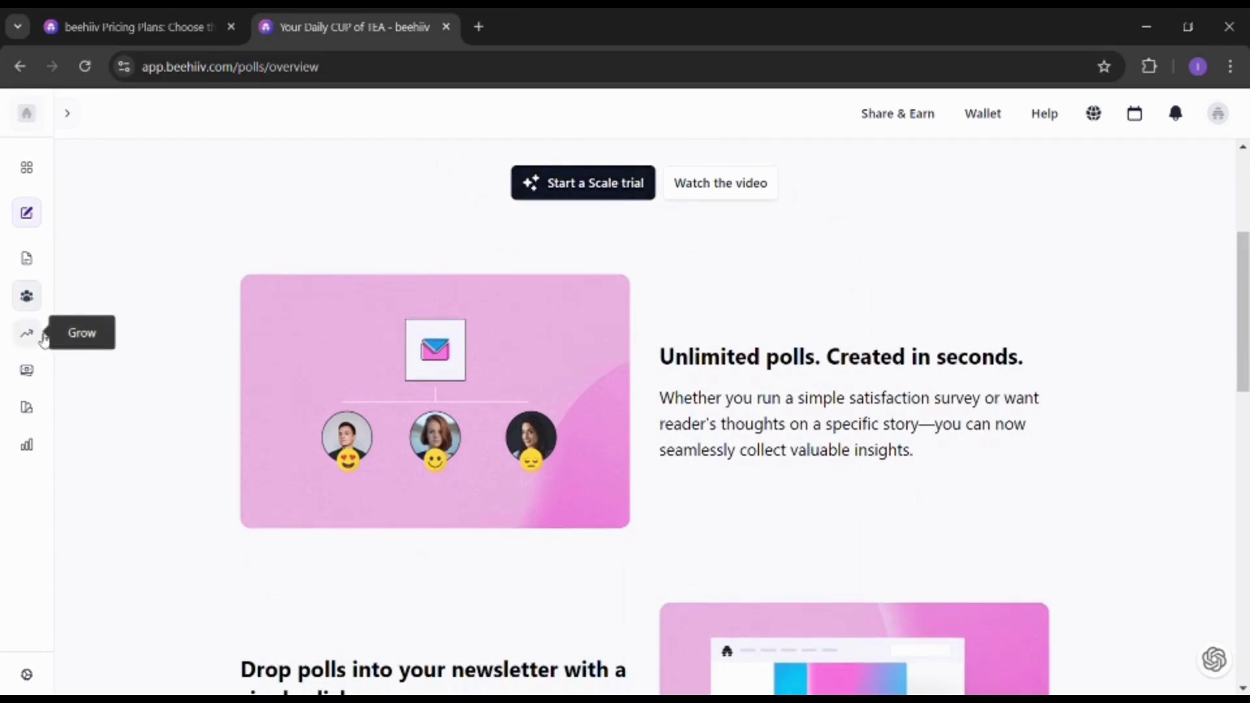
# Step: Open the Referral Program page under Grow and read through its overview of setup, customization, integration and analytics
pyautogui.click(43, 337)
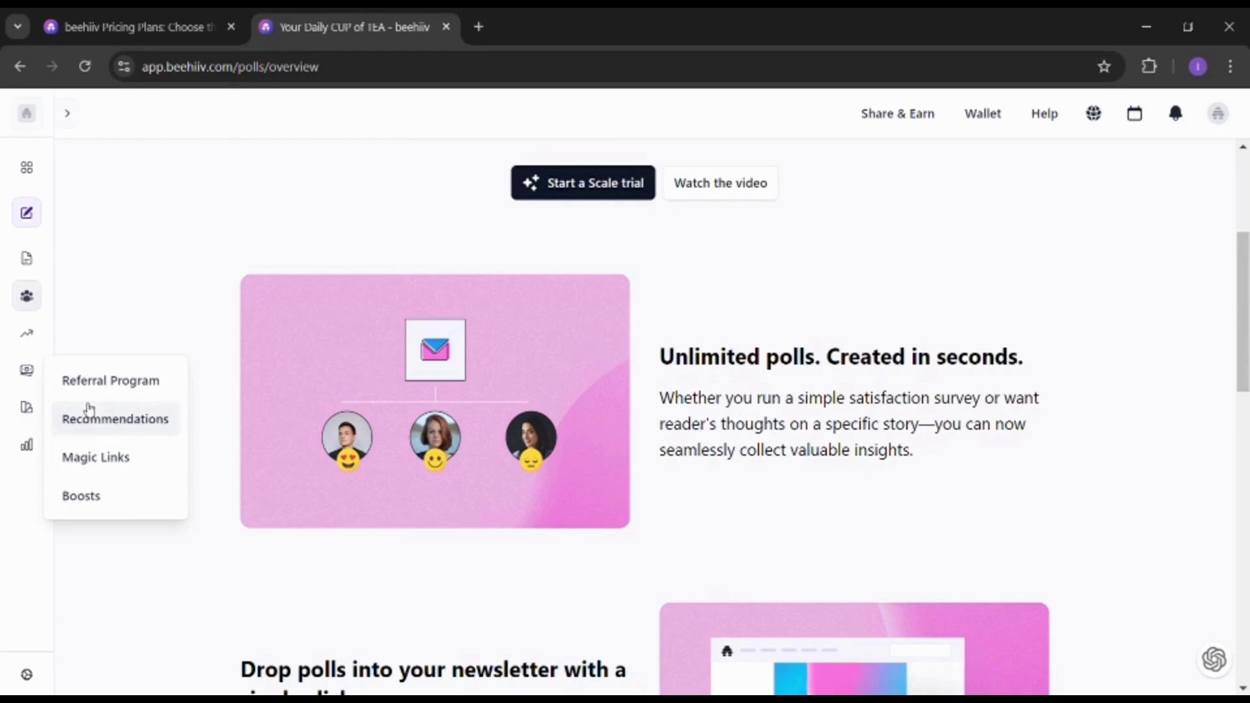
pyautogui.click(90, 381)
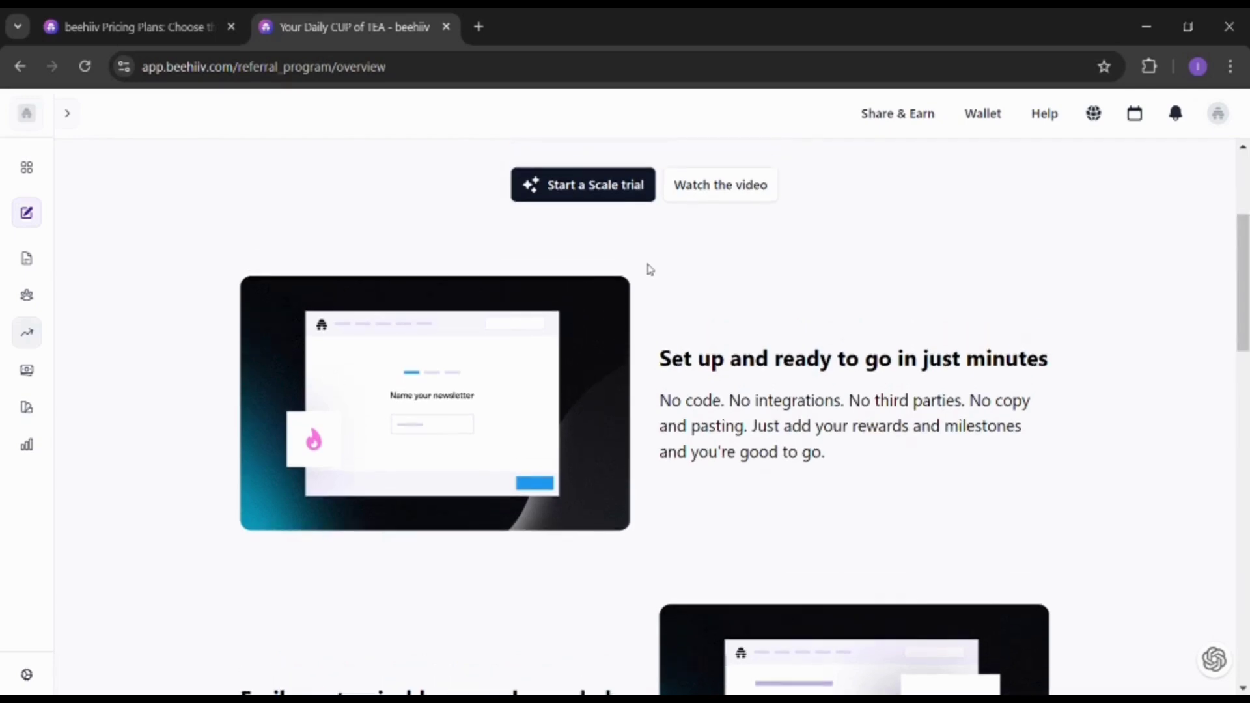
pyautogui.scroll(-2, 649, 269)
pyautogui.scroll(-1, 648, 268)
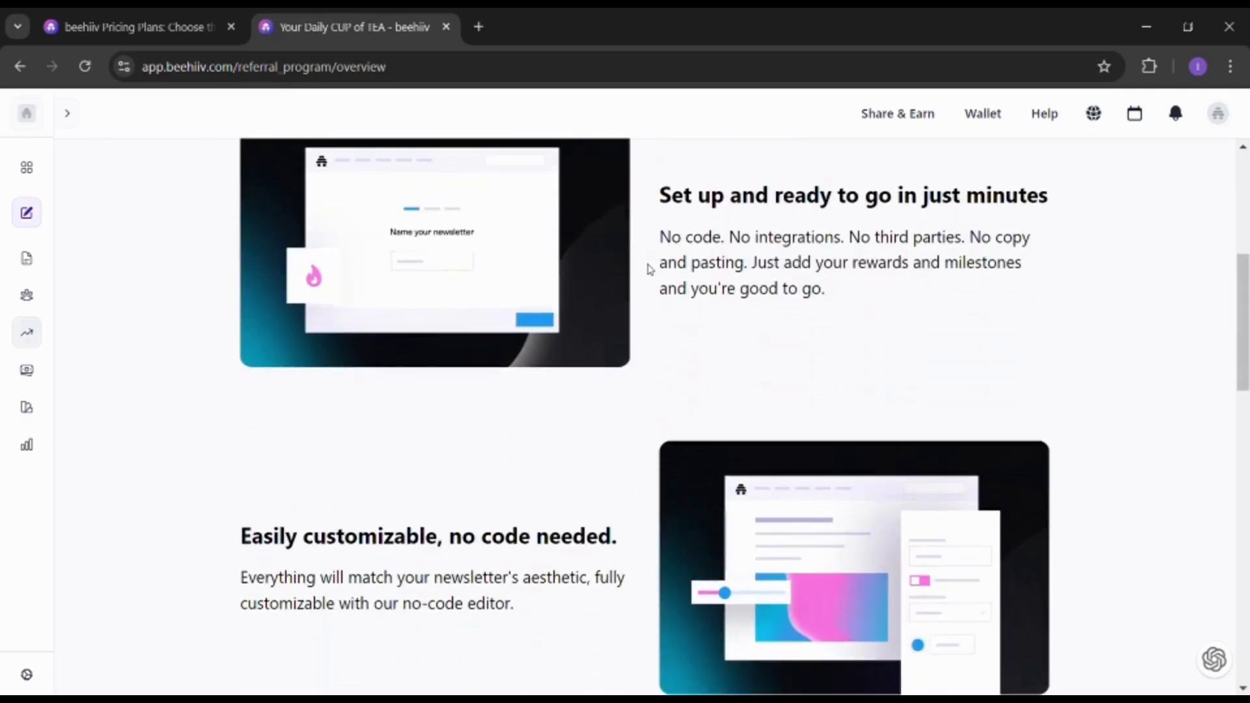
pyautogui.scroll(-2, 649, 269)
pyautogui.scroll(-1, 649, 269)
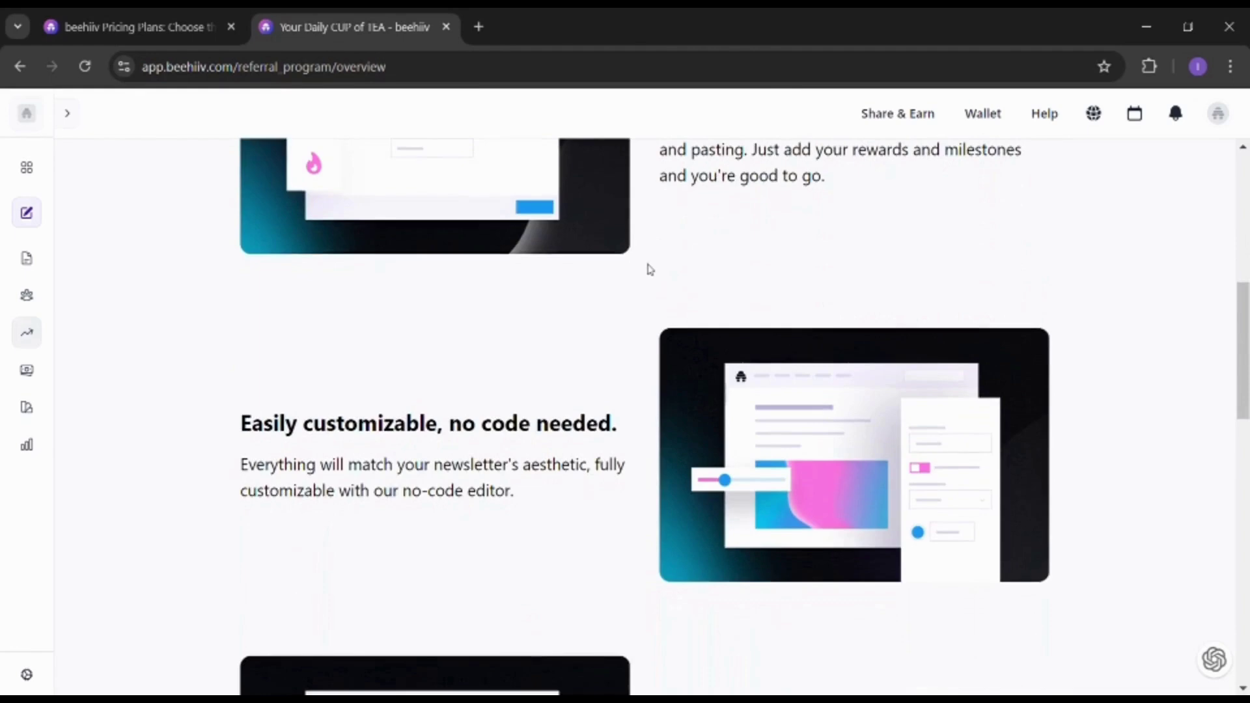
pyautogui.scroll(-2, 649, 269)
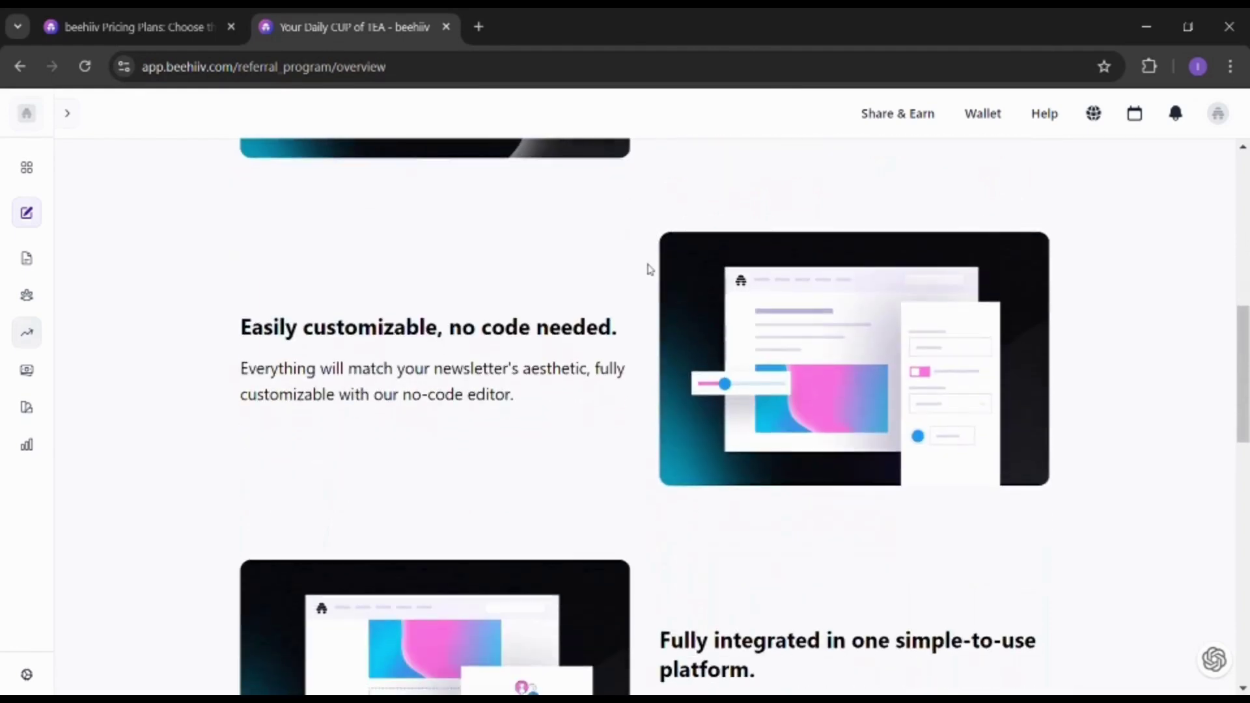
pyautogui.scroll(-4, 649, 269)
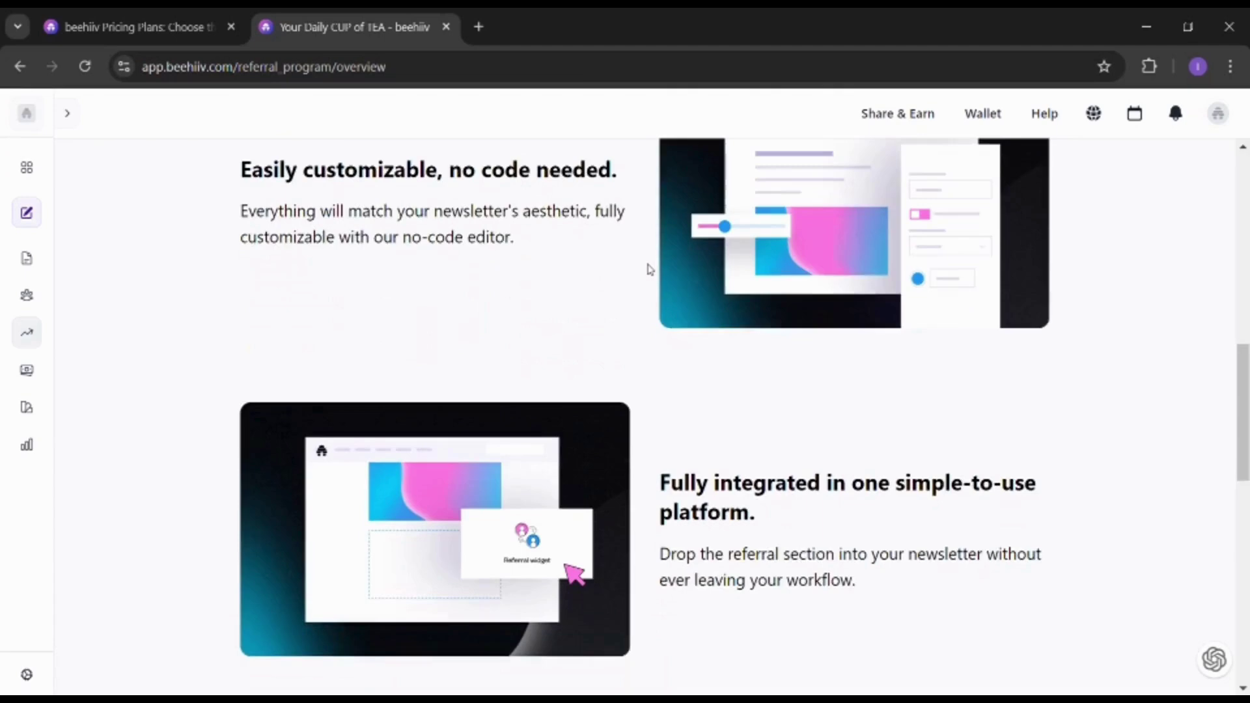
pyautogui.scroll(-2, 649, 269)
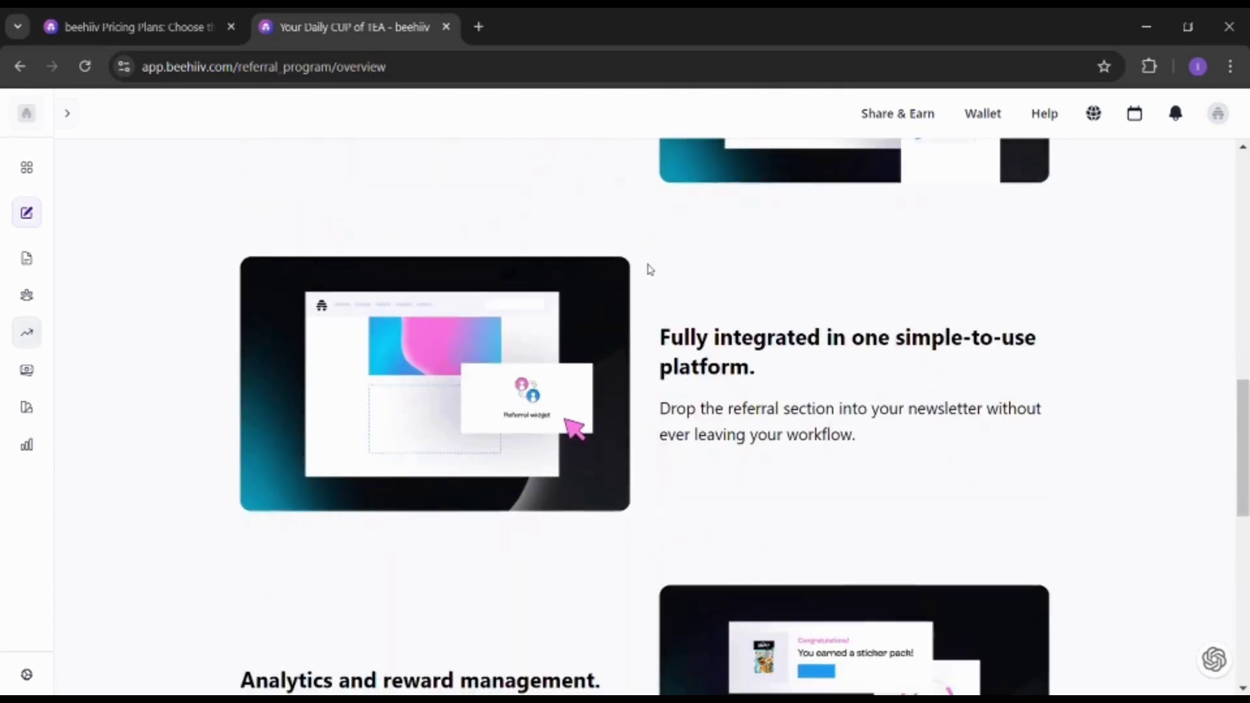
pyautogui.scroll(-4, 649, 269)
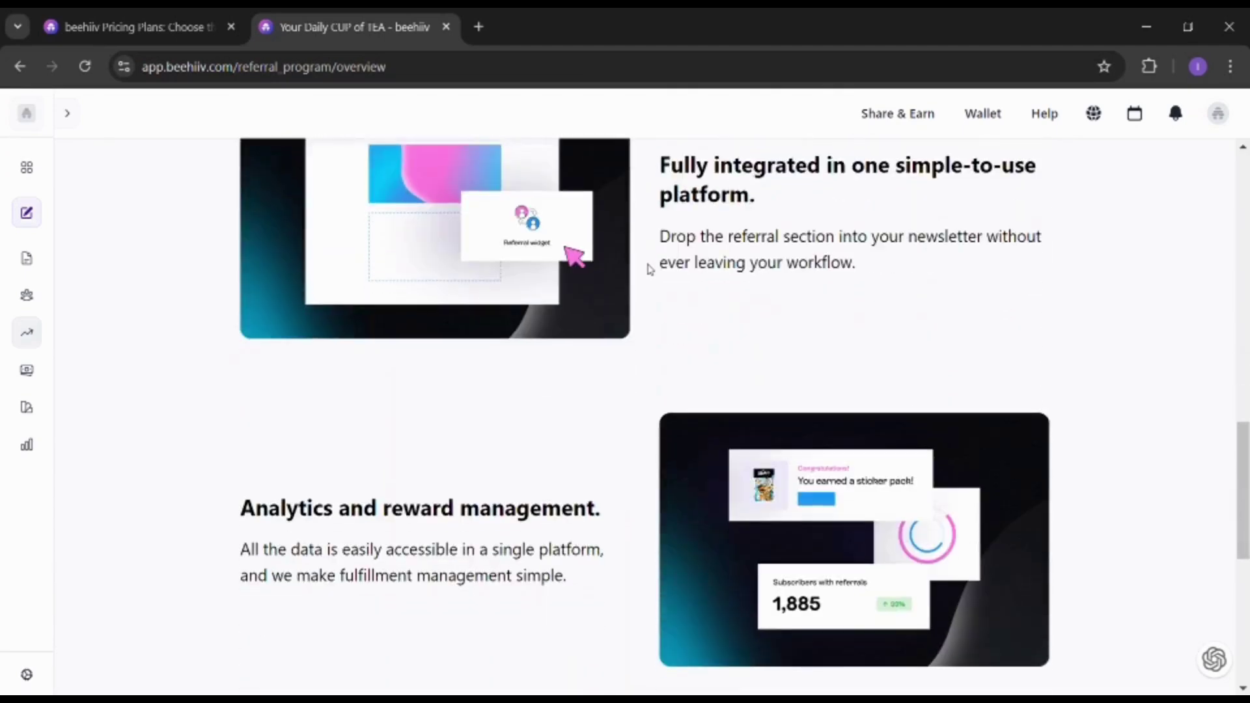
pyautogui.scroll(-3, 649, 269)
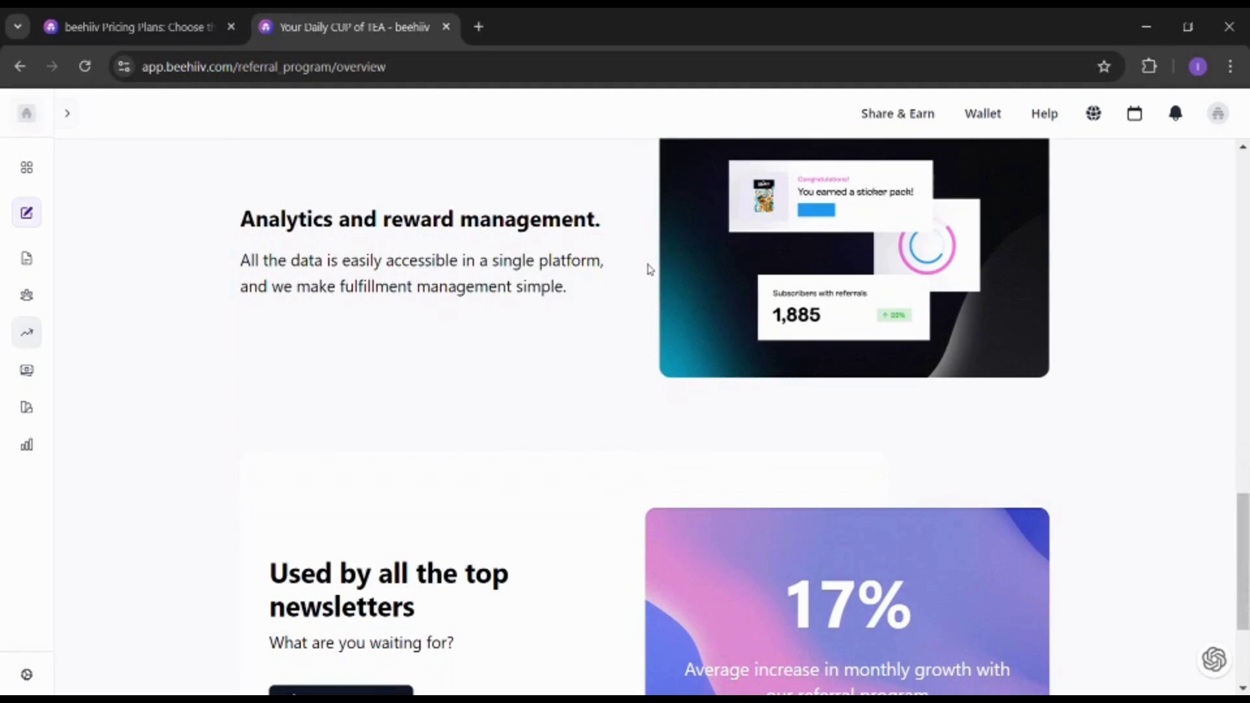
pyautogui.scroll(-3, 649, 269)
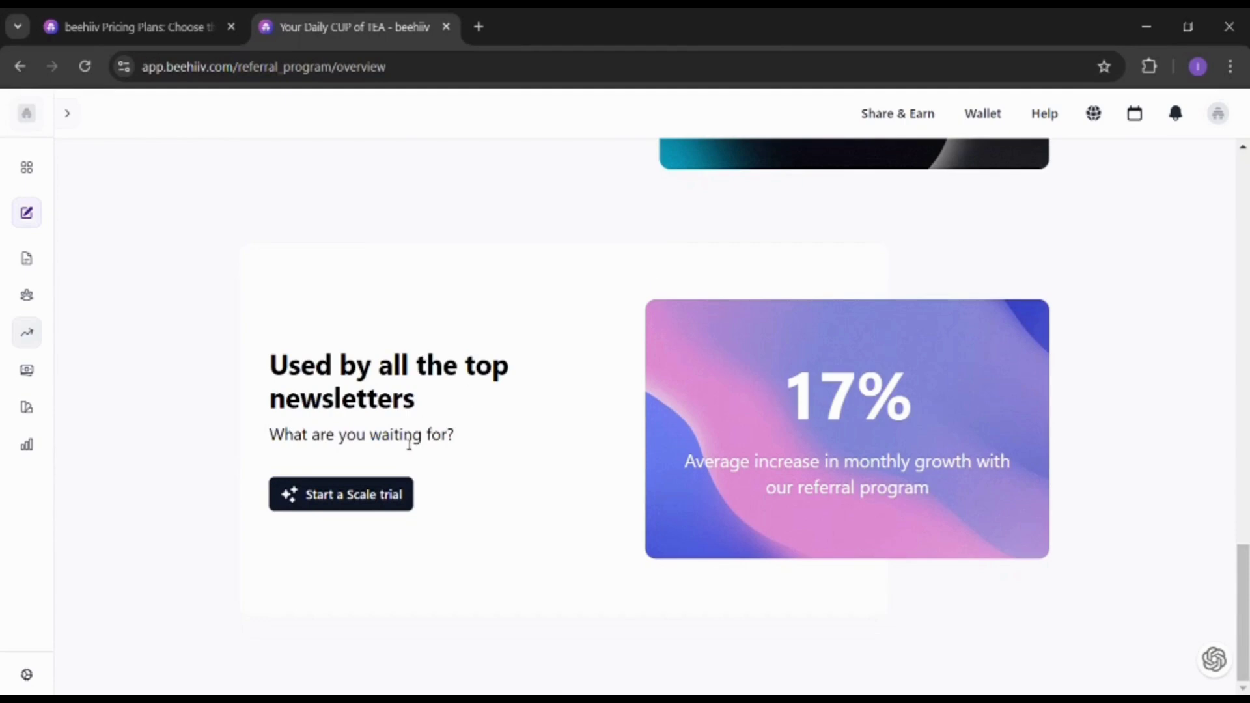
# Step: Leave the referral overview for the Boosts page under Grow and read its introduction to paid subscriber acquisition
pyautogui.scroll(3, 408, 444)
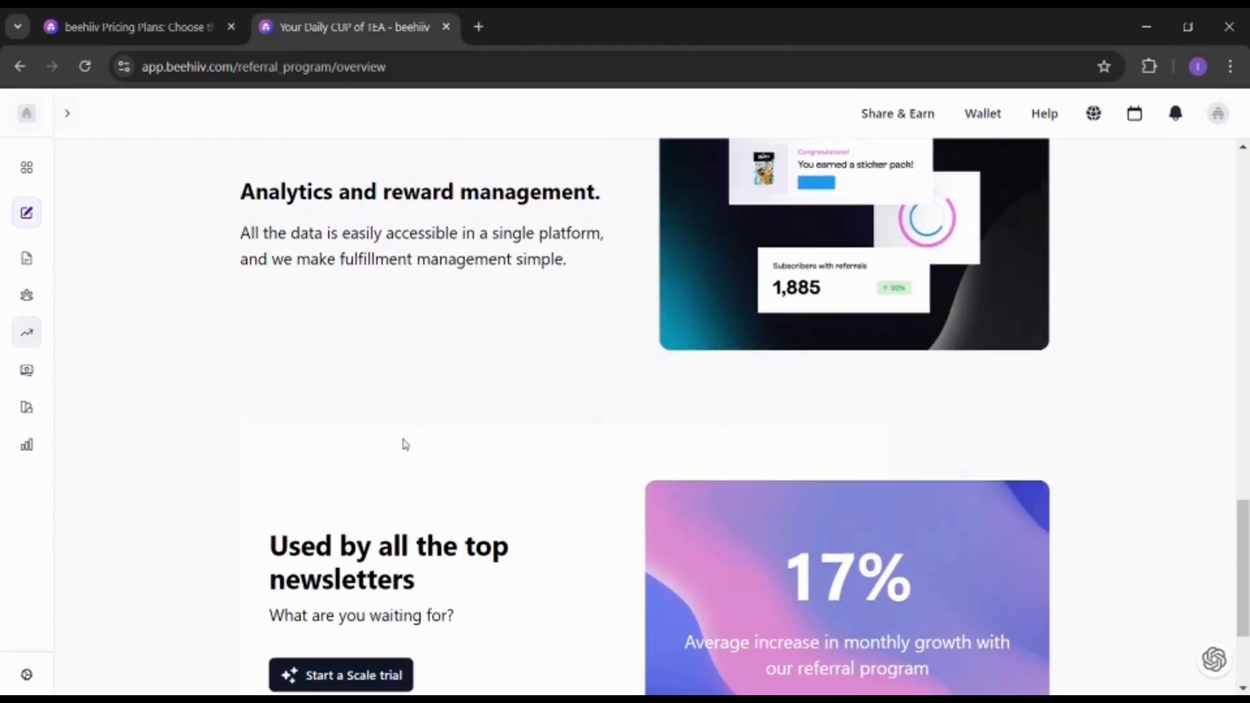
pyautogui.scroll(9, 405, 445)
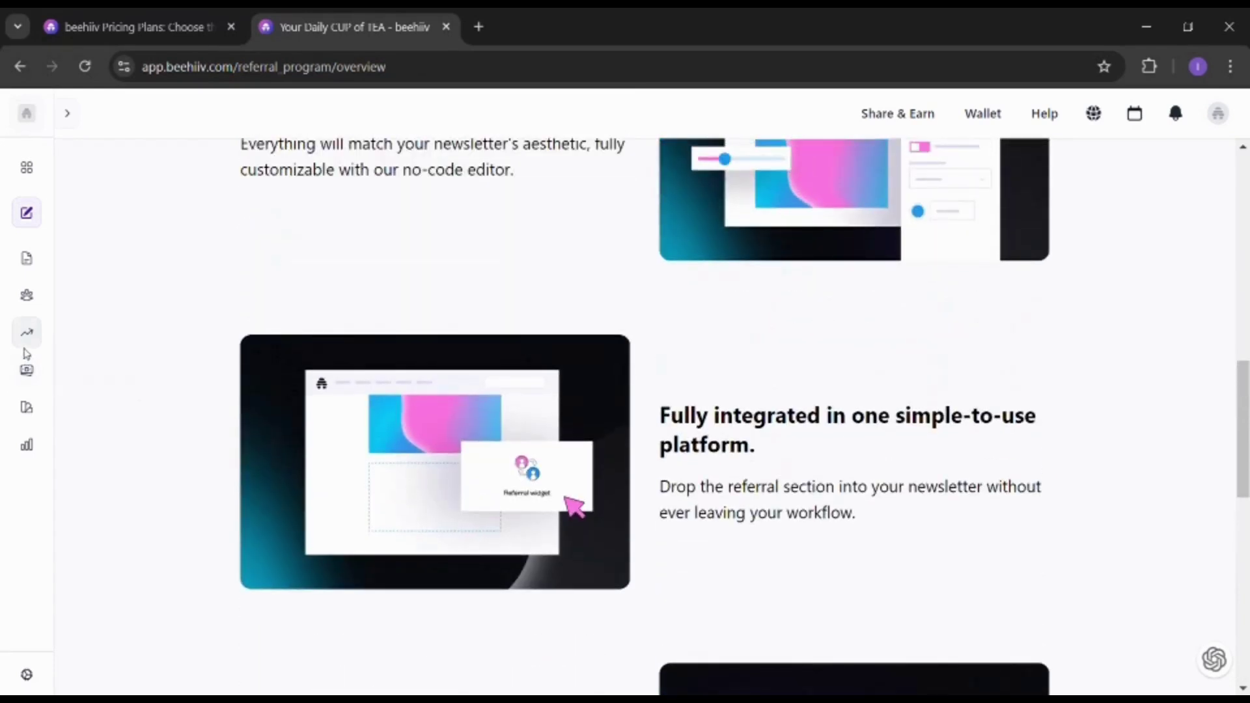
pyautogui.click(27, 336)
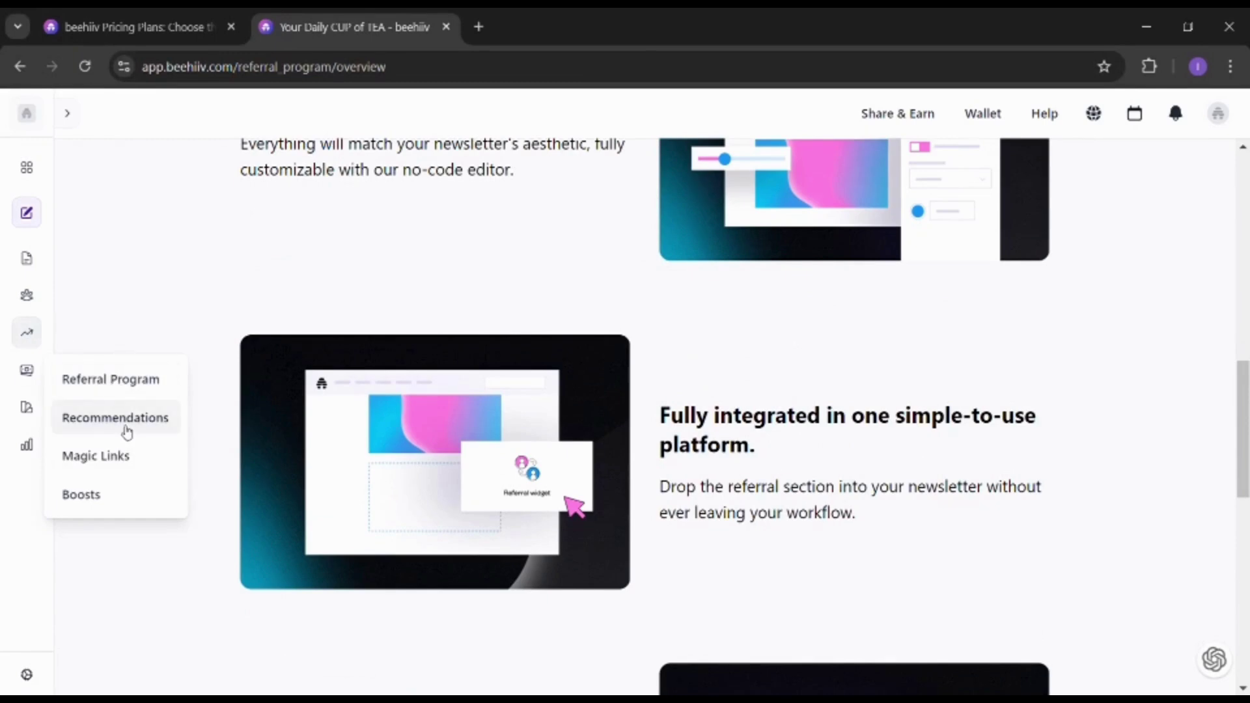
pyautogui.click(130, 508)
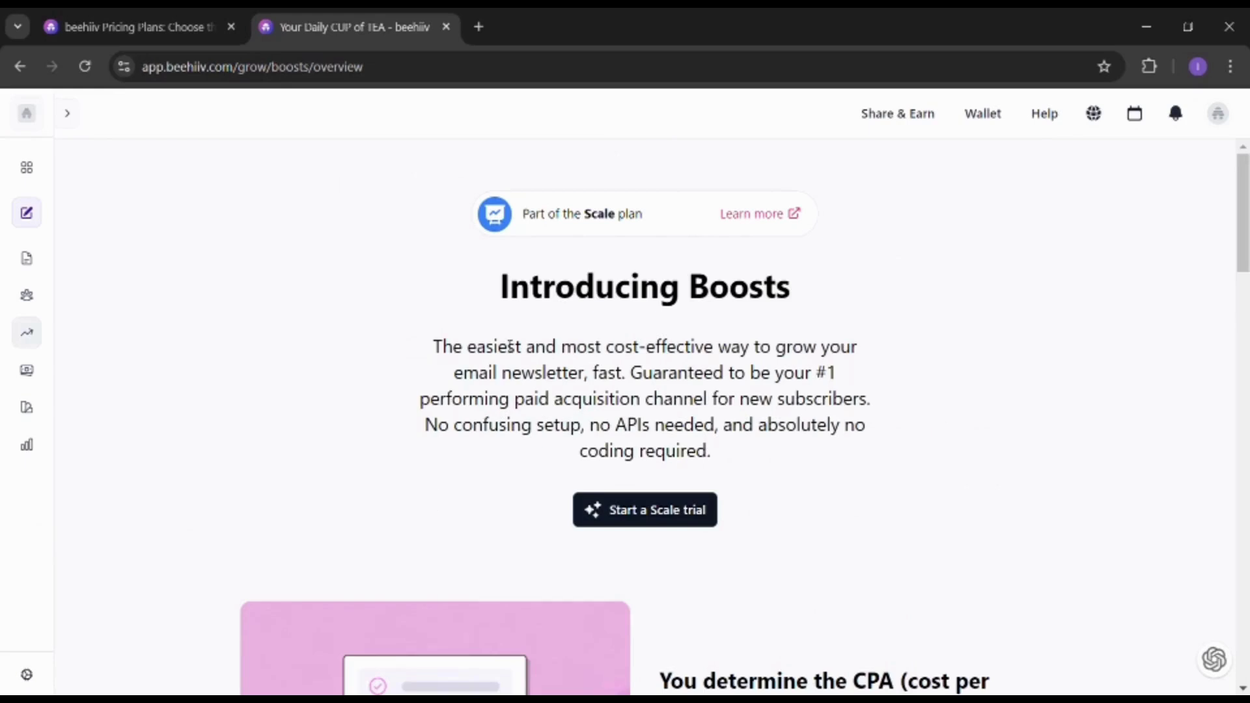
pyautogui.moveTo(434, 348); pyautogui.dragTo(718, 396)
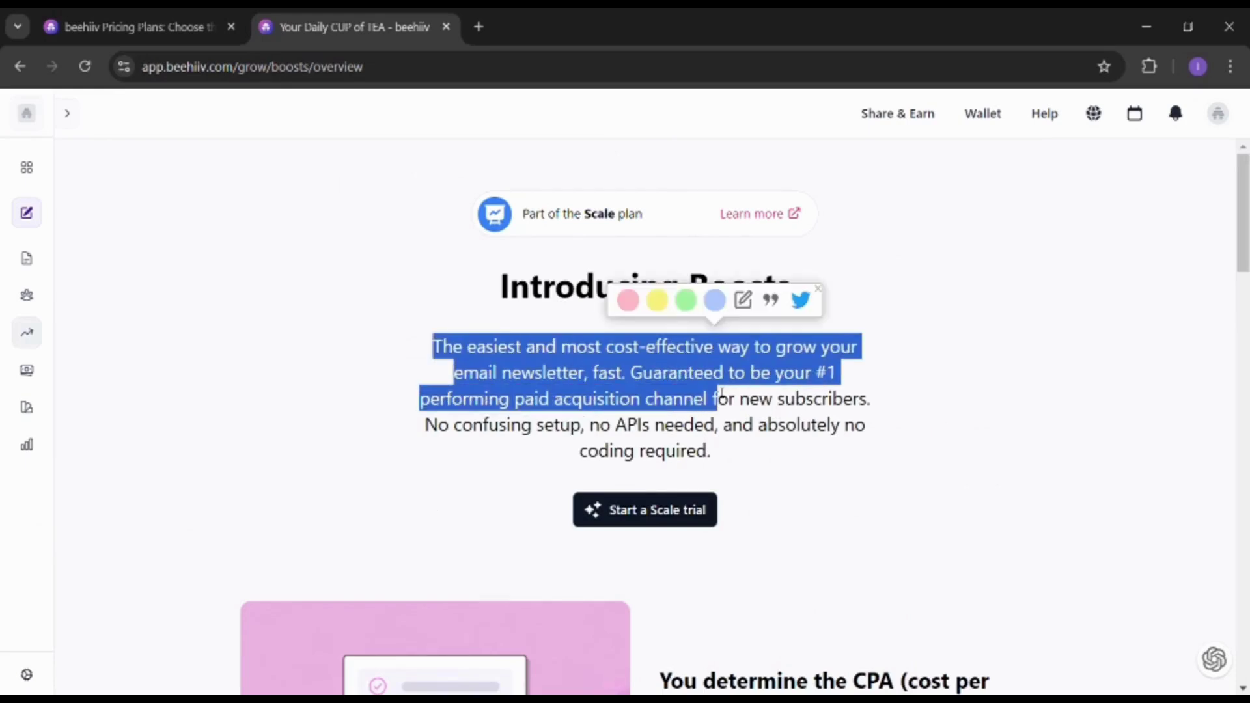
pyautogui.click(722, 393)
pyautogui.scroll(-3, 722, 393)
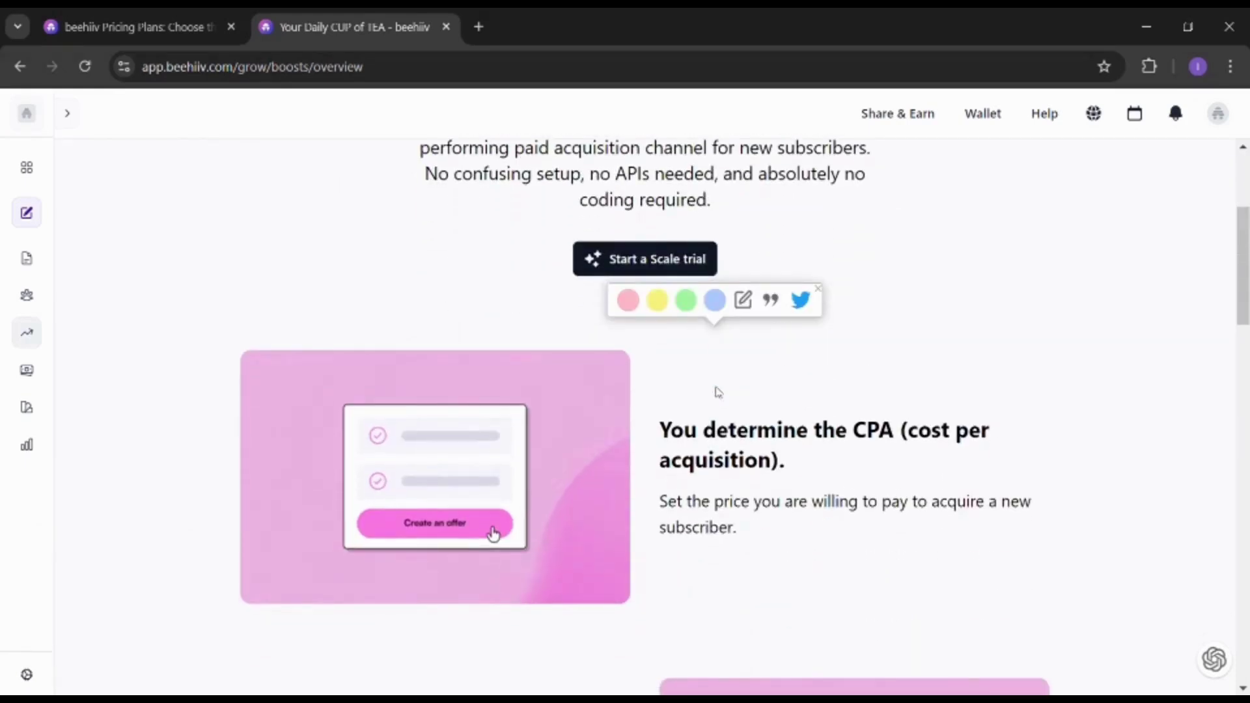
# Step: Read through the Boosts sections on cost per acquisition, budget, distribution, paying for engaged subscribers and readership growth
pyautogui.scroll(-2, 719, 391)
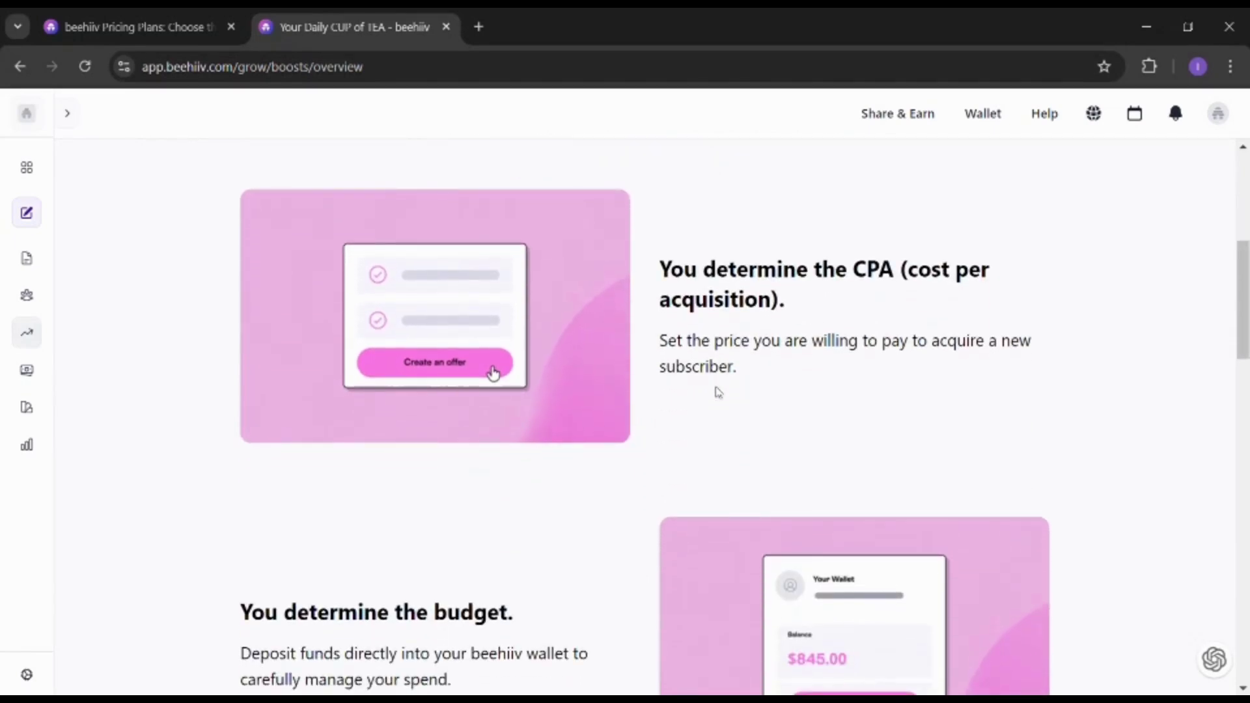
pyautogui.scroll(-5, 718, 392)
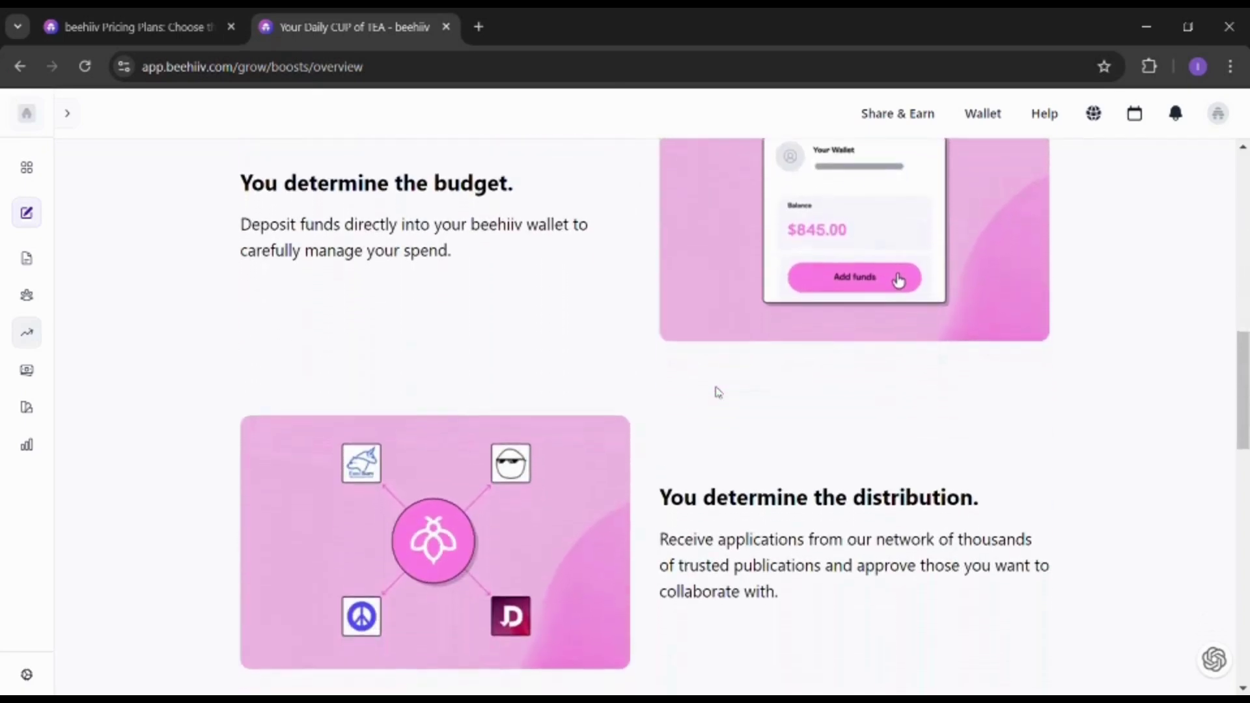
pyautogui.scroll(4, 718, 392)
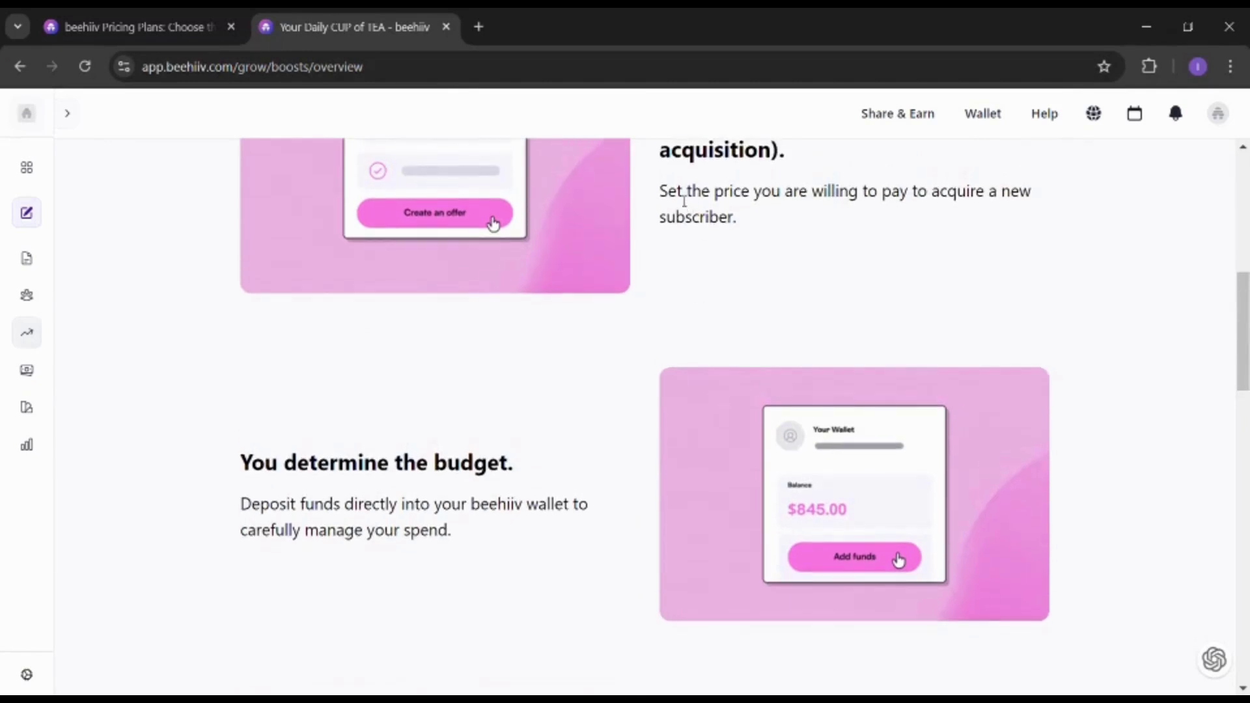
pyautogui.moveTo(672, 191)
pyautogui.mouseDown()
pyautogui.moveTo(714, 189)
pyautogui.moveTo(740, 222)
pyautogui.mouseUp()
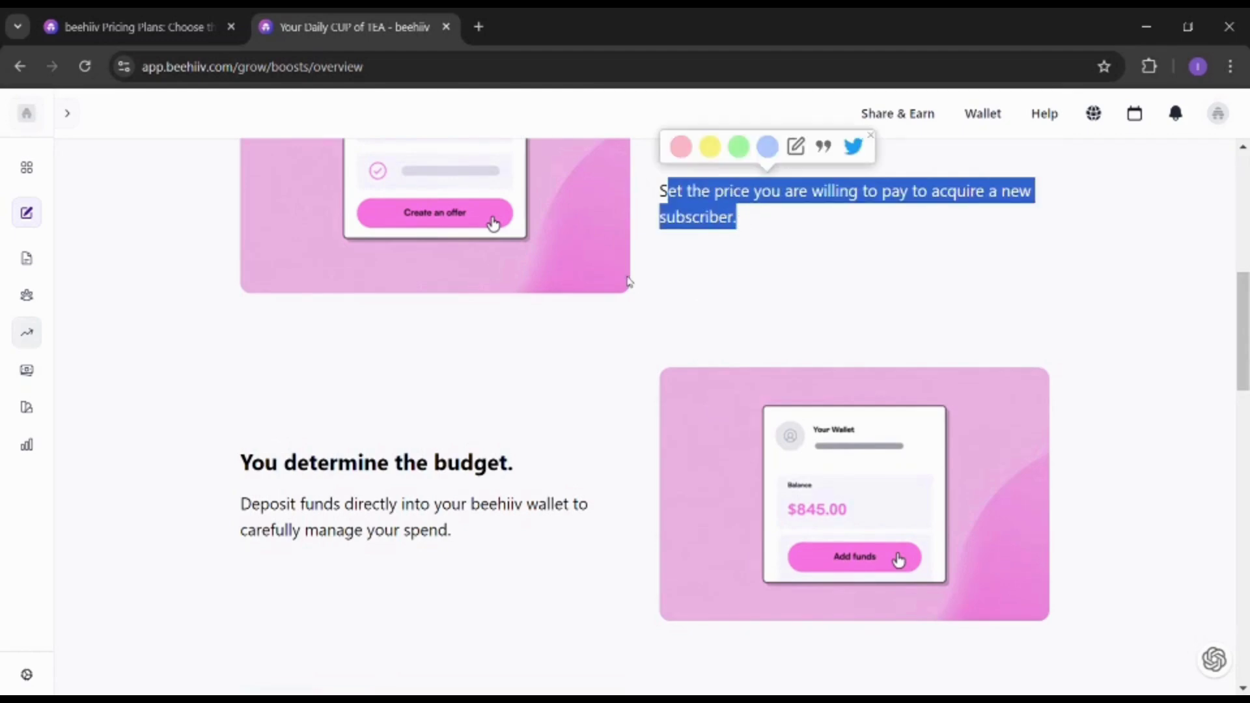
pyautogui.scroll(-2, 629, 281)
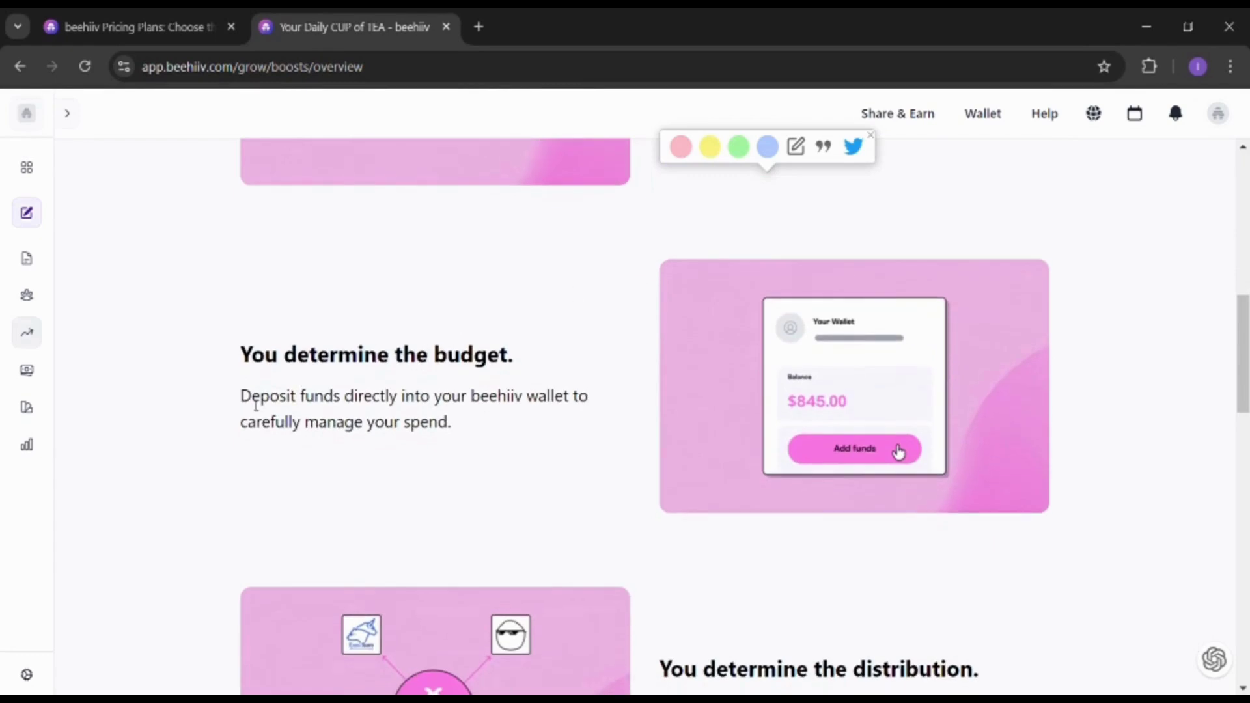
pyautogui.scroll(-3, 454, 455)
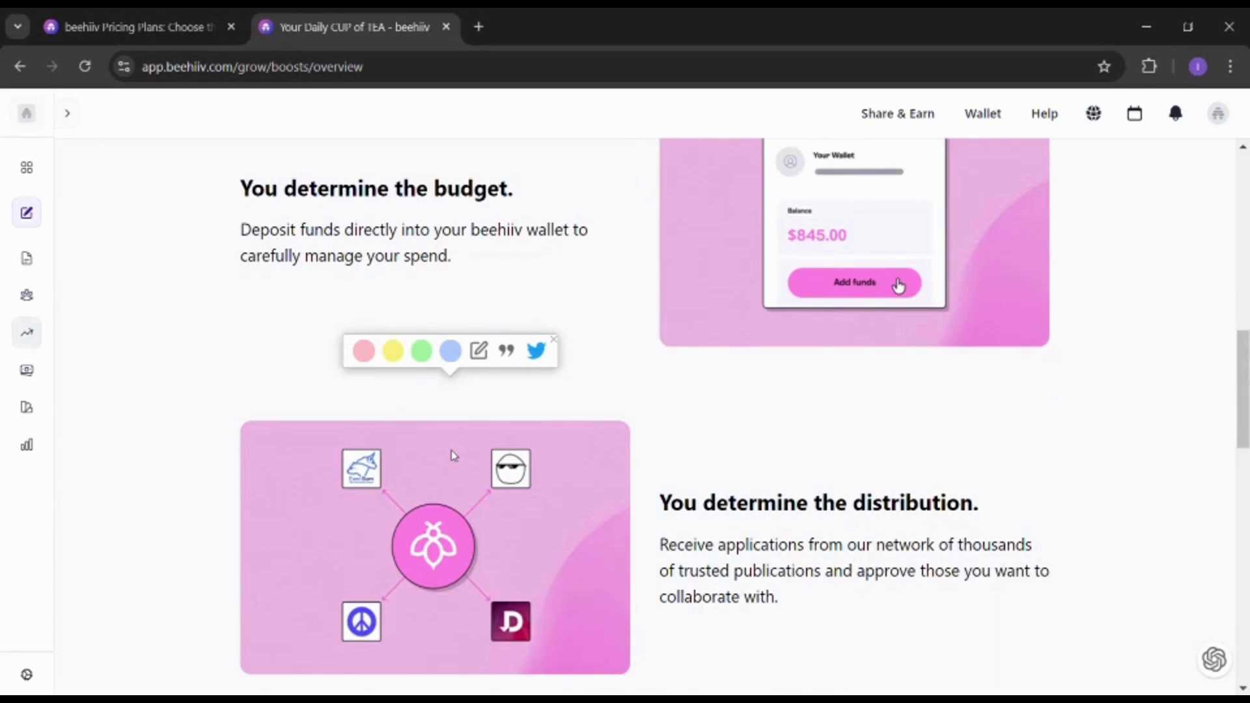
pyautogui.scroll(-3, 453, 455)
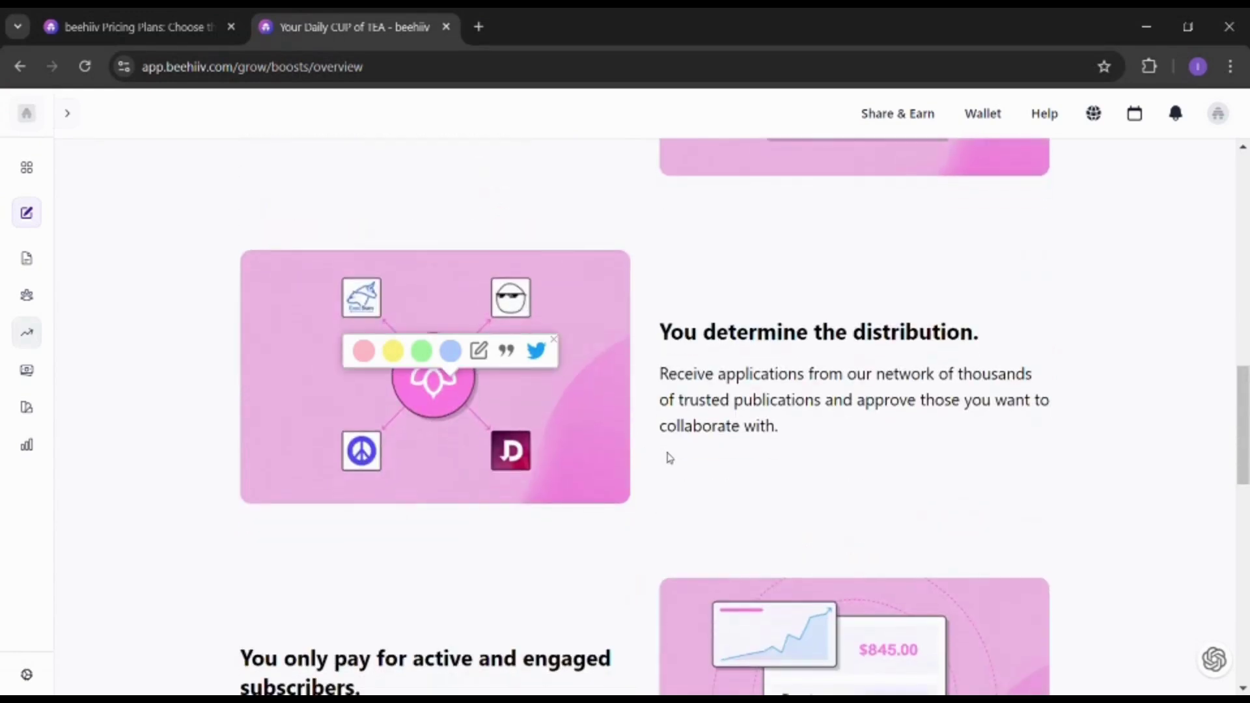
pyautogui.scroll(-5, 669, 456)
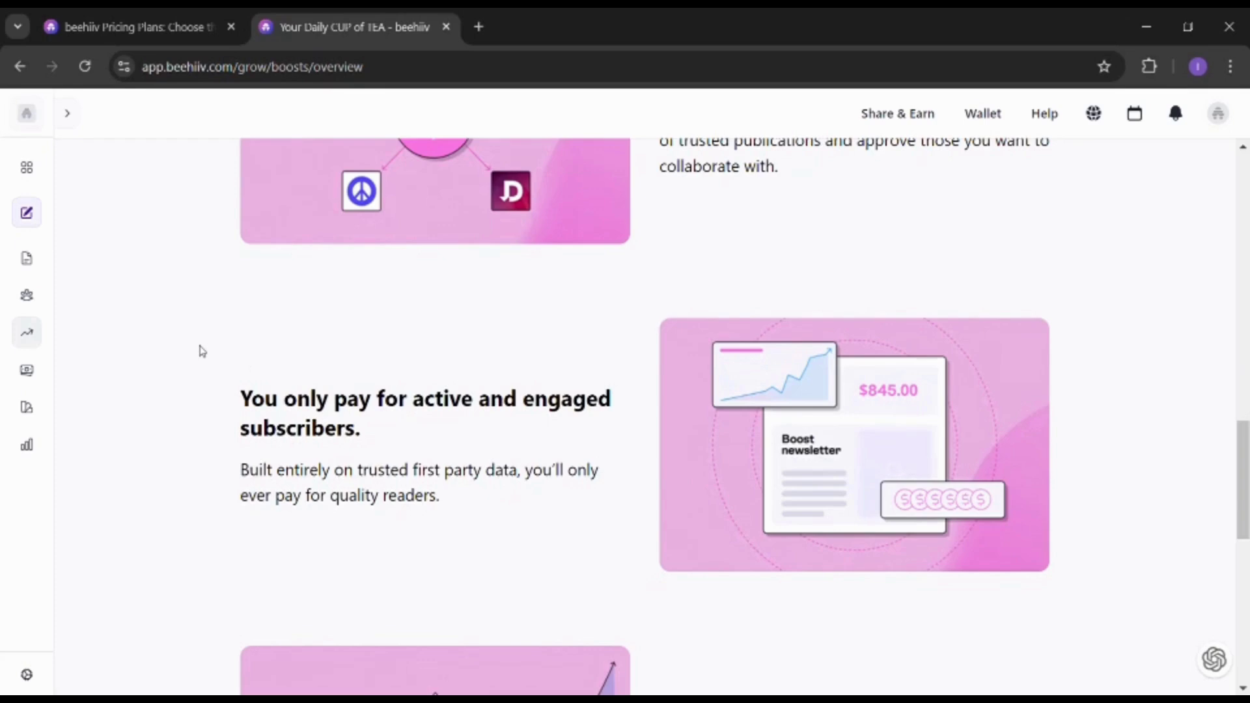
pyautogui.scroll(-3, 202, 351)
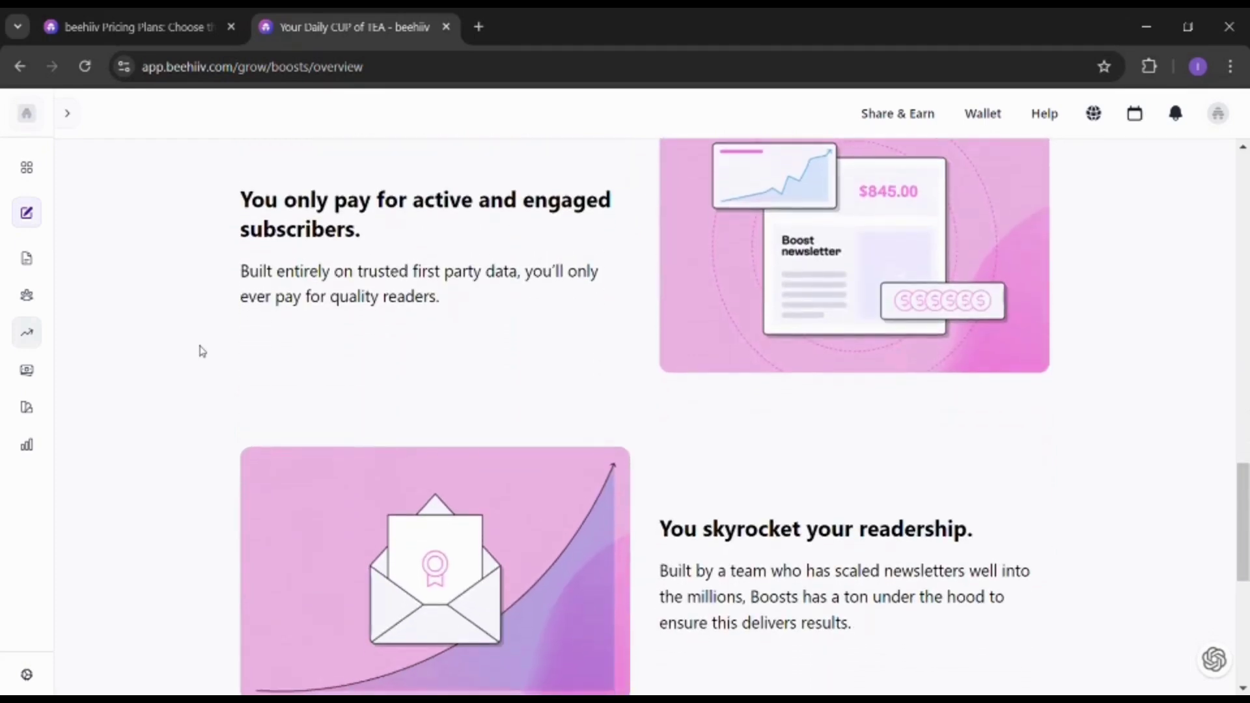
pyautogui.scroll(-3, 201, 351)
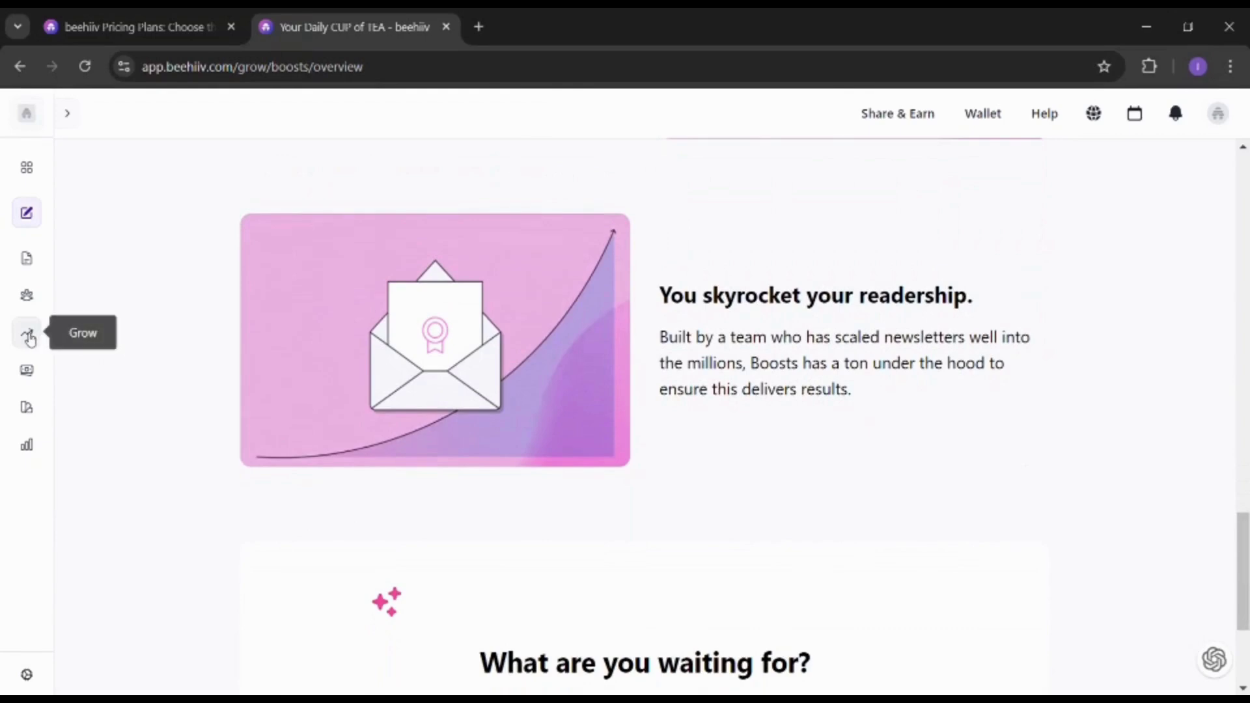
# Step: Open the Ads page under Monetize and review its earnings, clicks and available opportunities
pyautogui.moveTo(29, 339)
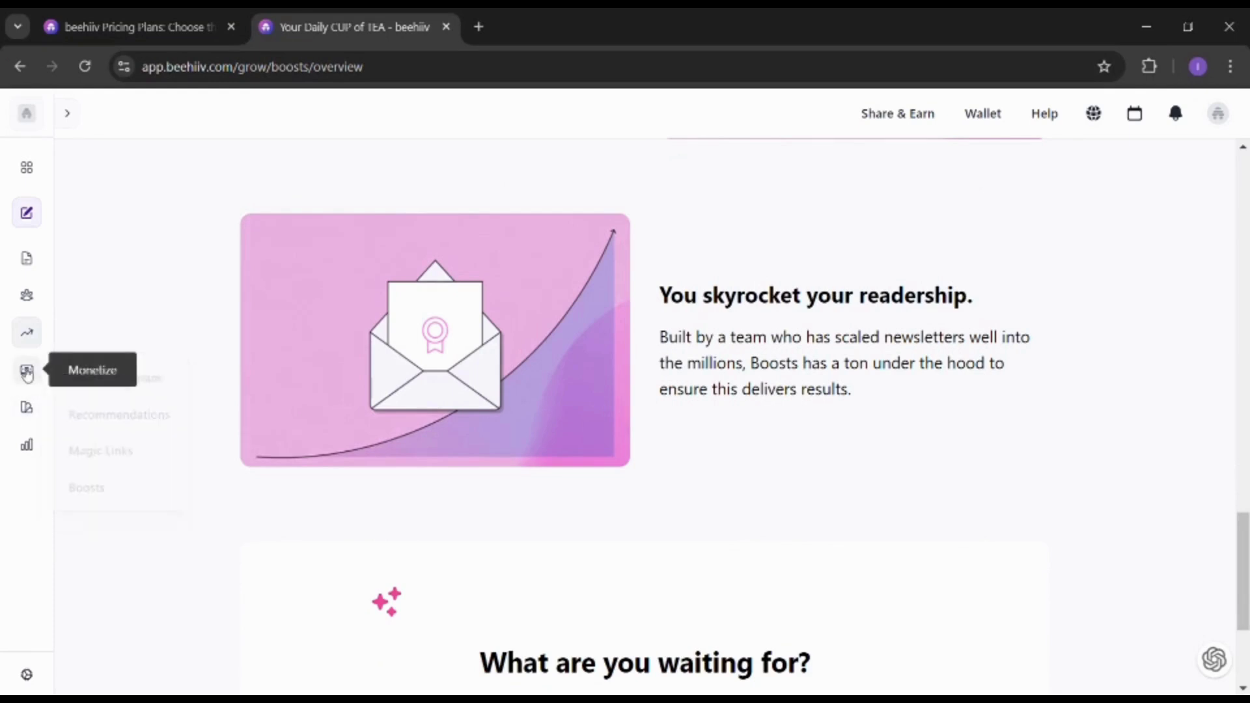
pyautogui.moveTo(26, 374)
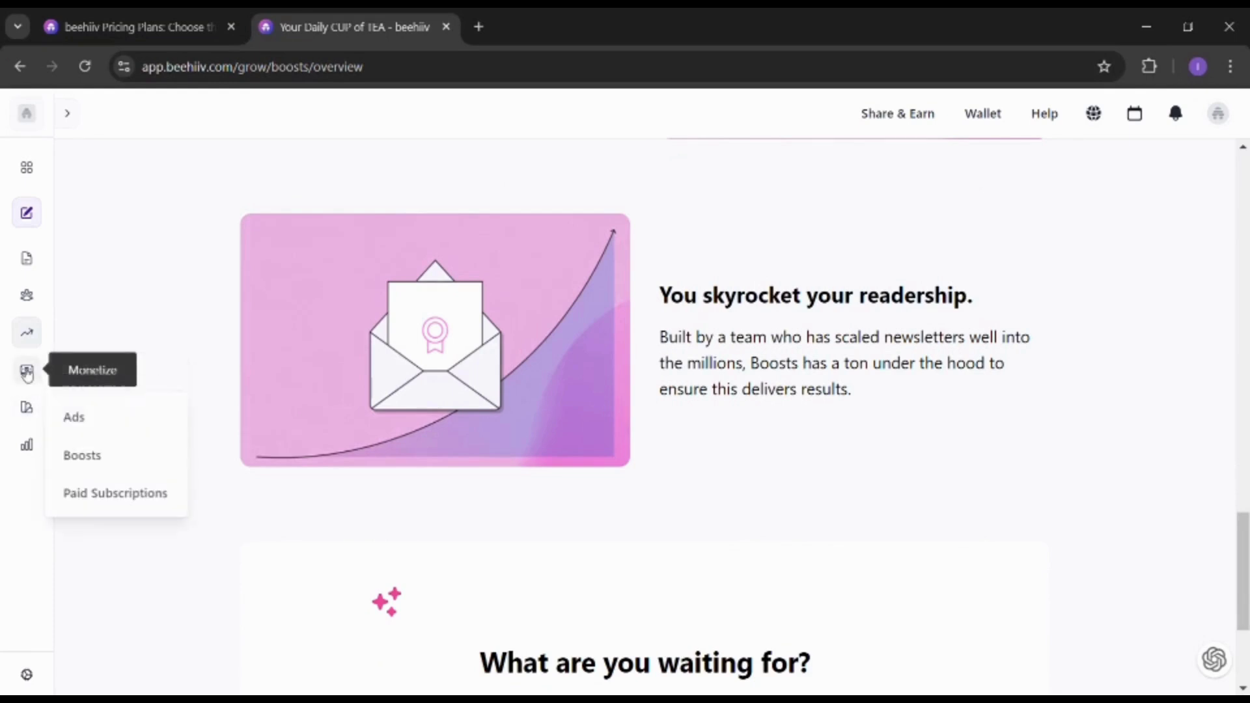
pyautogui.click(95, 427)
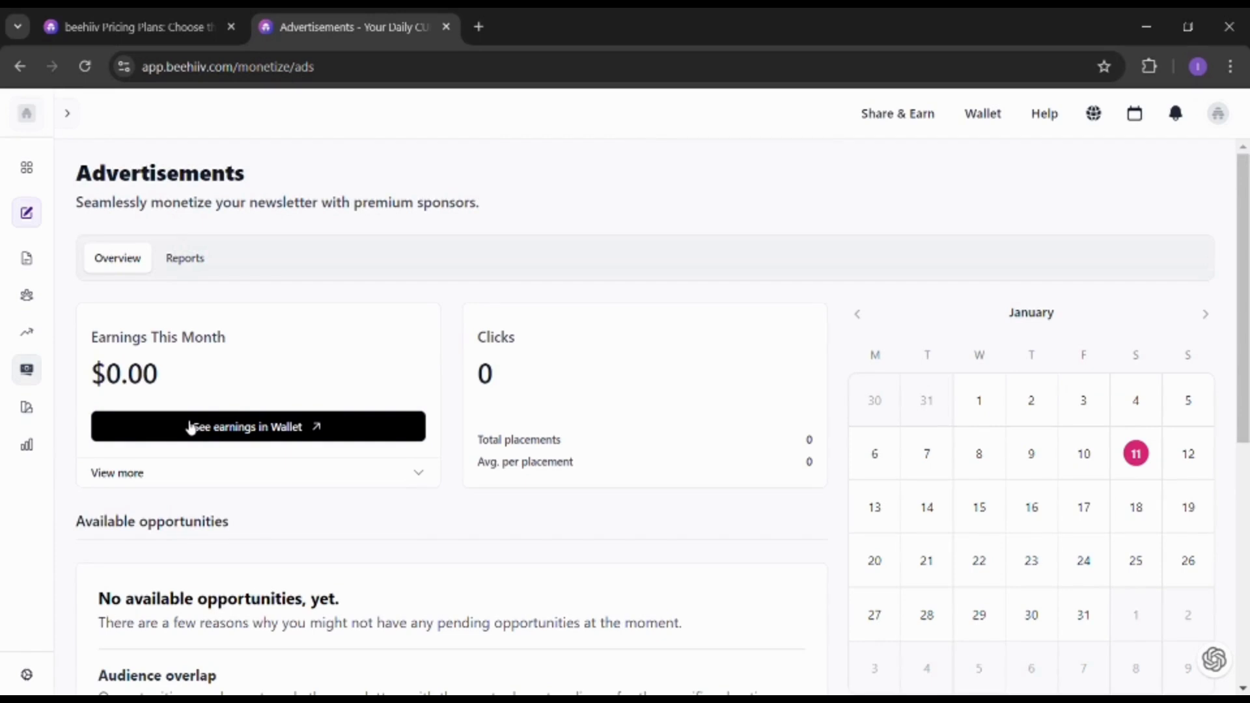
pyautogui.scroll(-2, 190, 427)
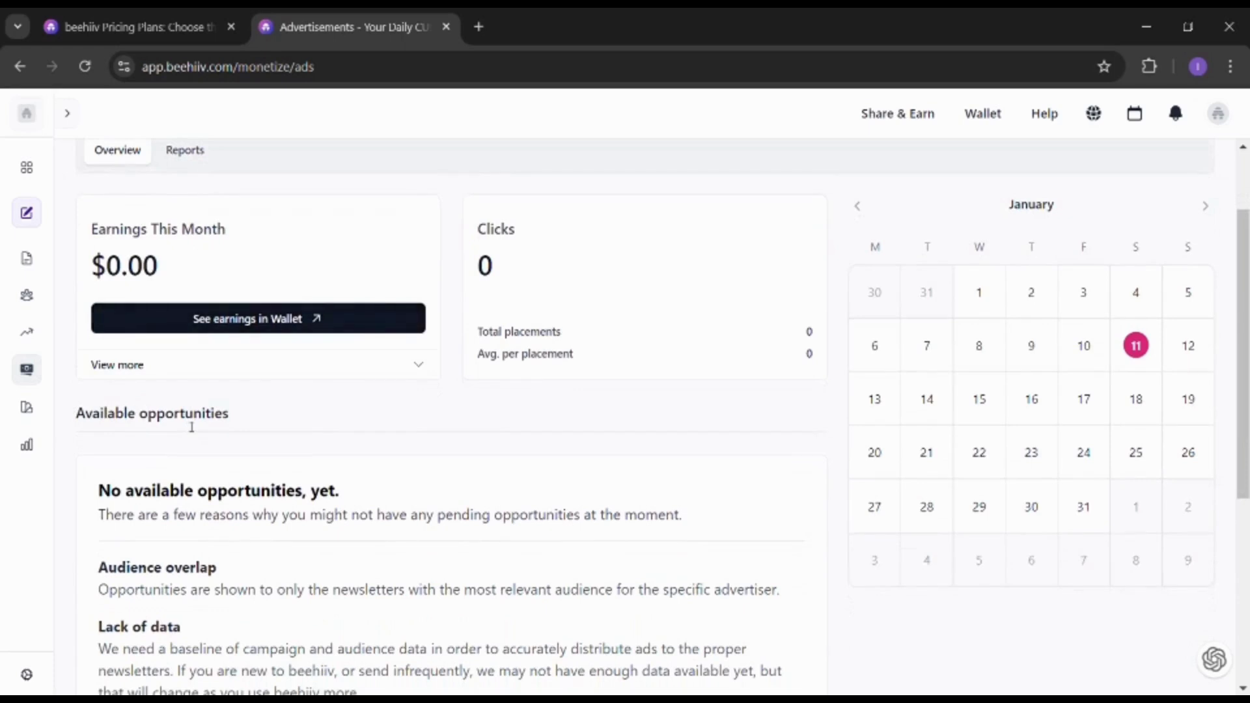
pyautogui.scroll(-1, 192, 428)
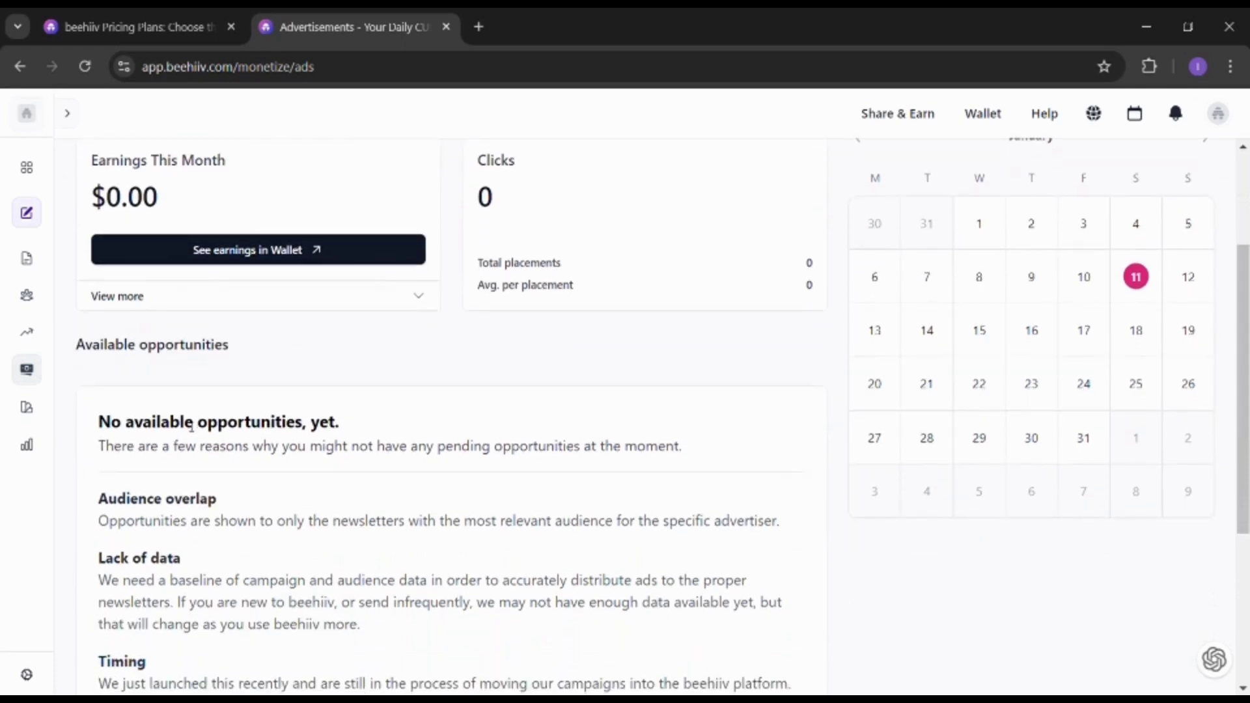
pyautogui.scroll(3, 191, 428)
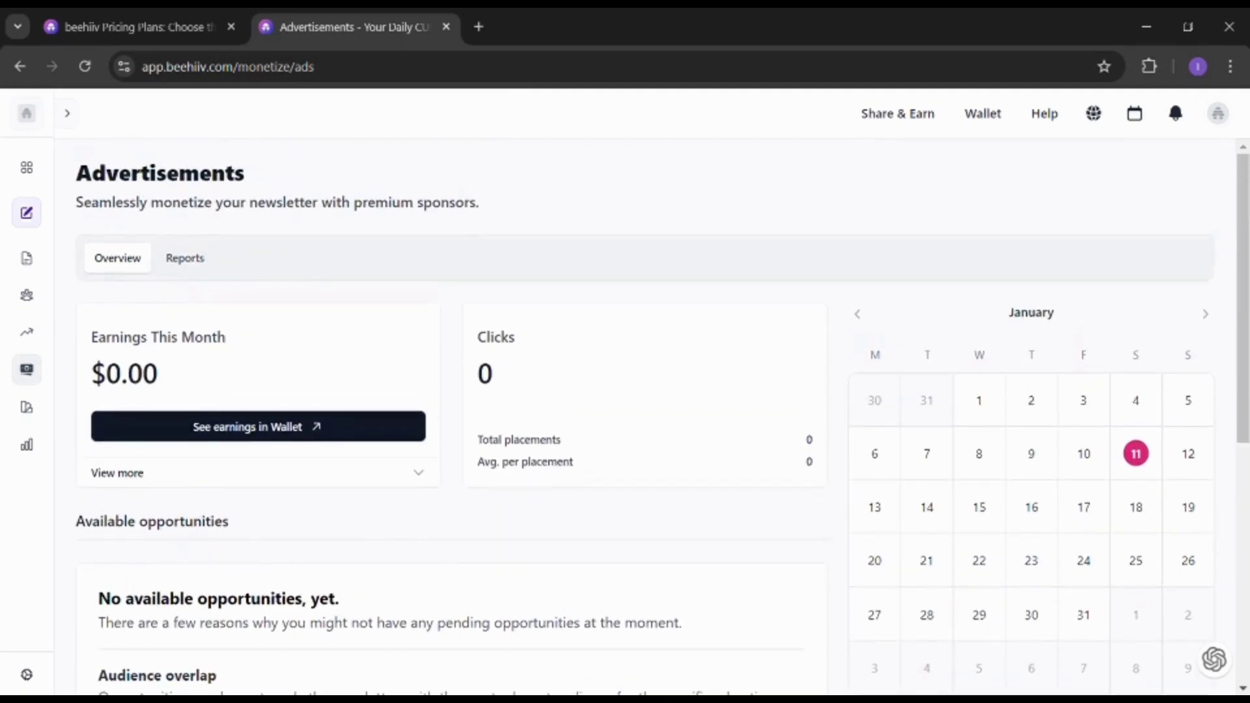
# Step: Open the Paid Subscriptions page under Monetize and read about recurring revenue and converting free readers
pyautogui.click(24, 372)
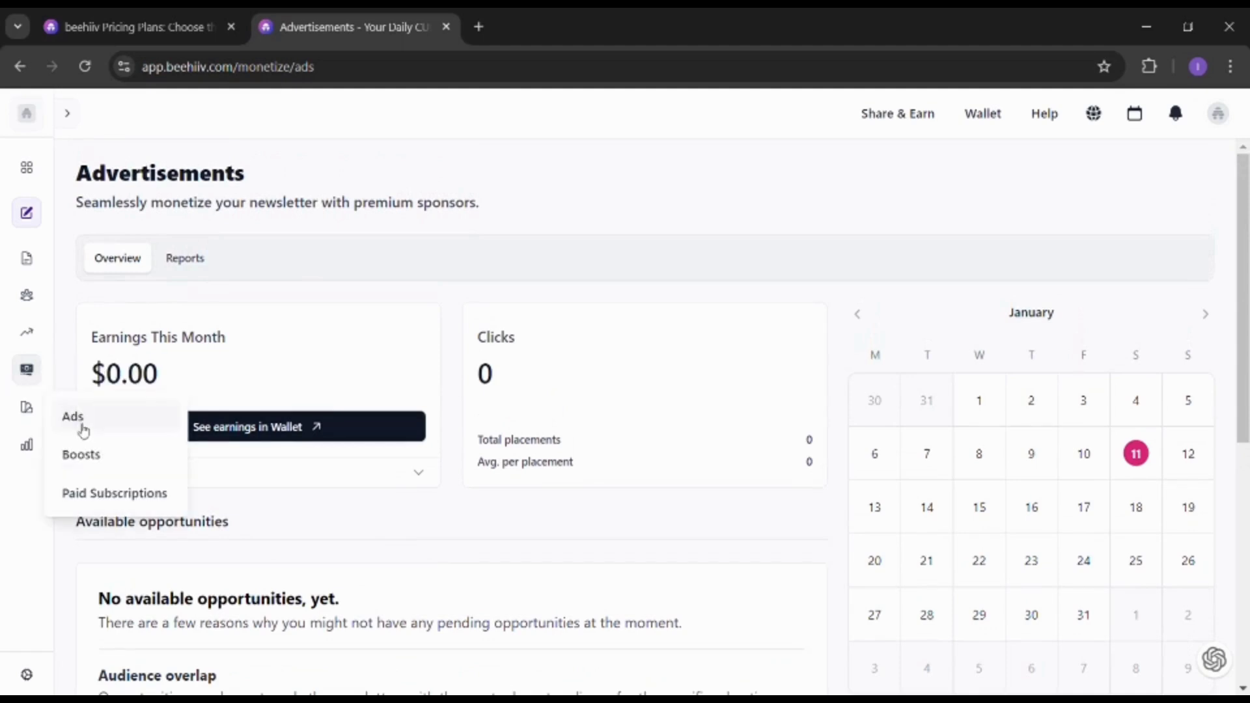
pyautogui.click(78, 493)
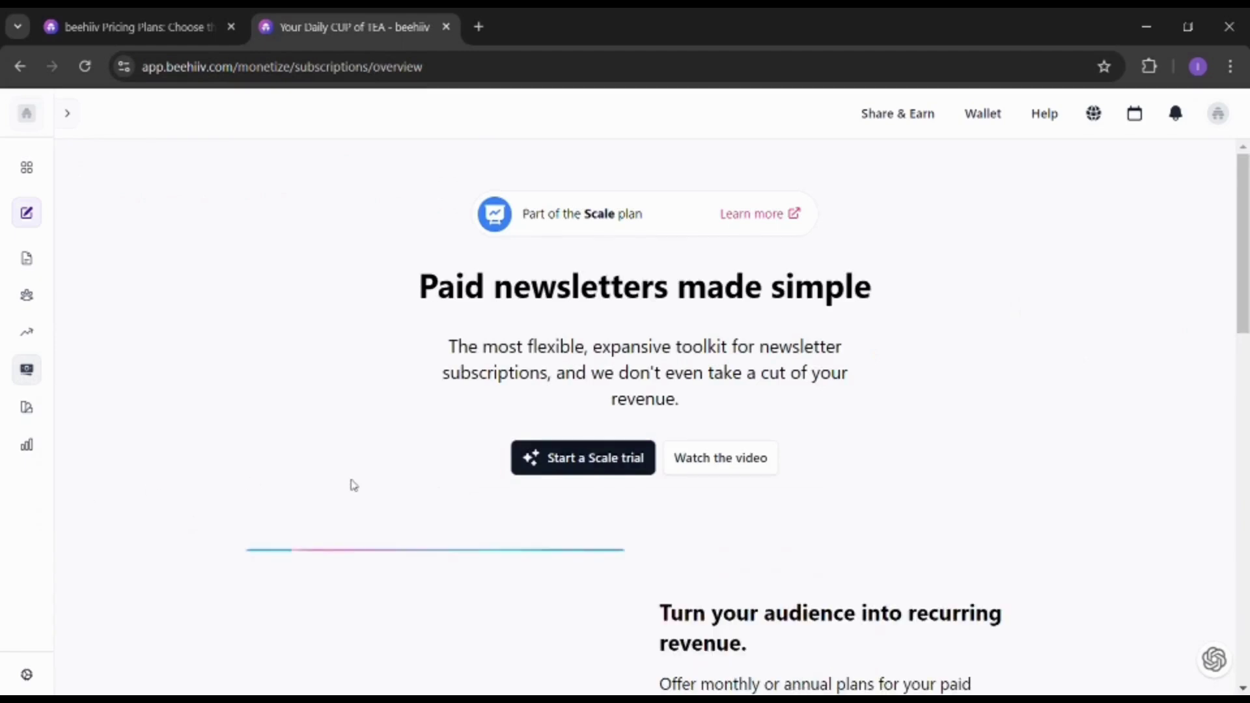
pyautogui.scroll(-3, 353, 485)
pyautogui.scroll(-3, 354, 485)
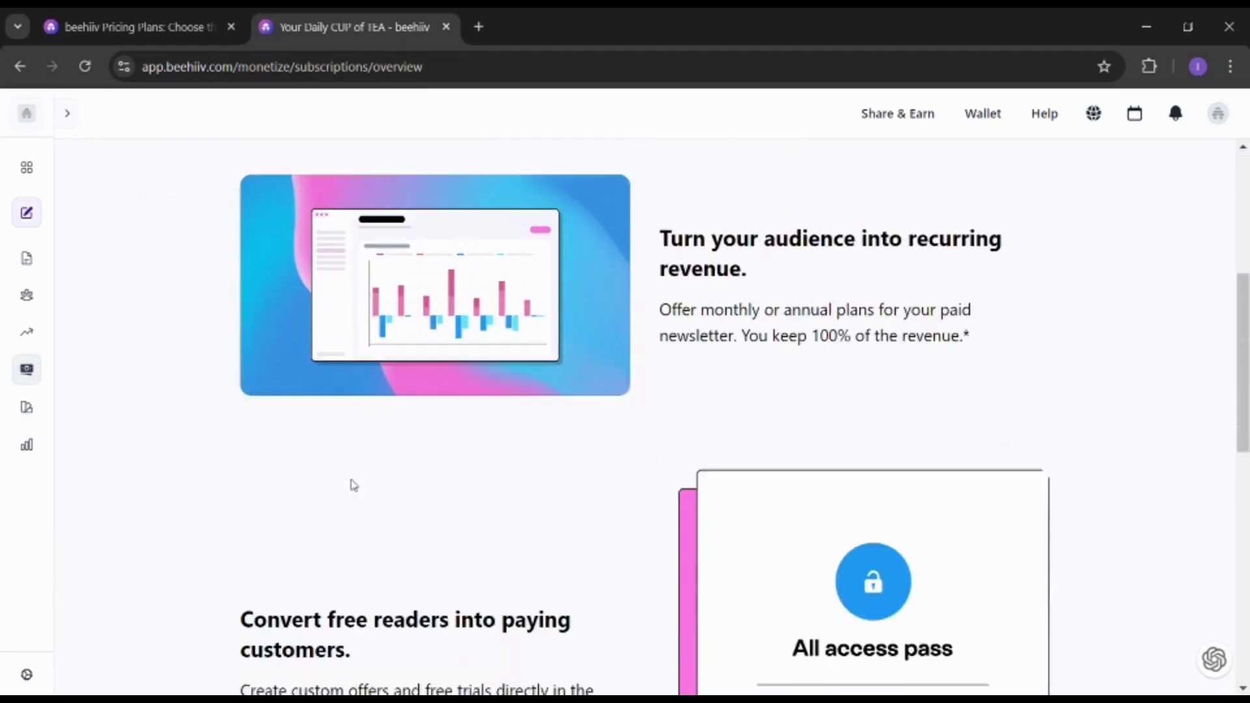
pyautogui.scroll(-4, 354, 485)
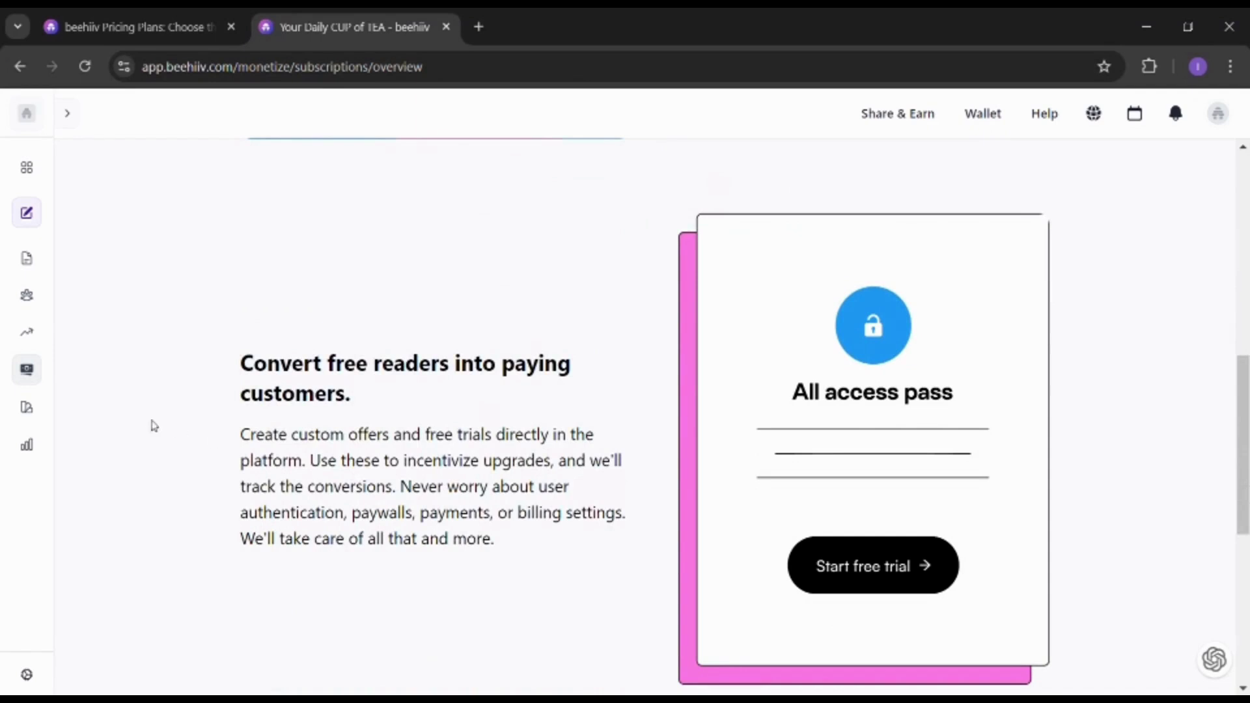
# Step: Open the Website Builder under Design and look over the home page preview down to its footer
pyautogui.click(27, 407)
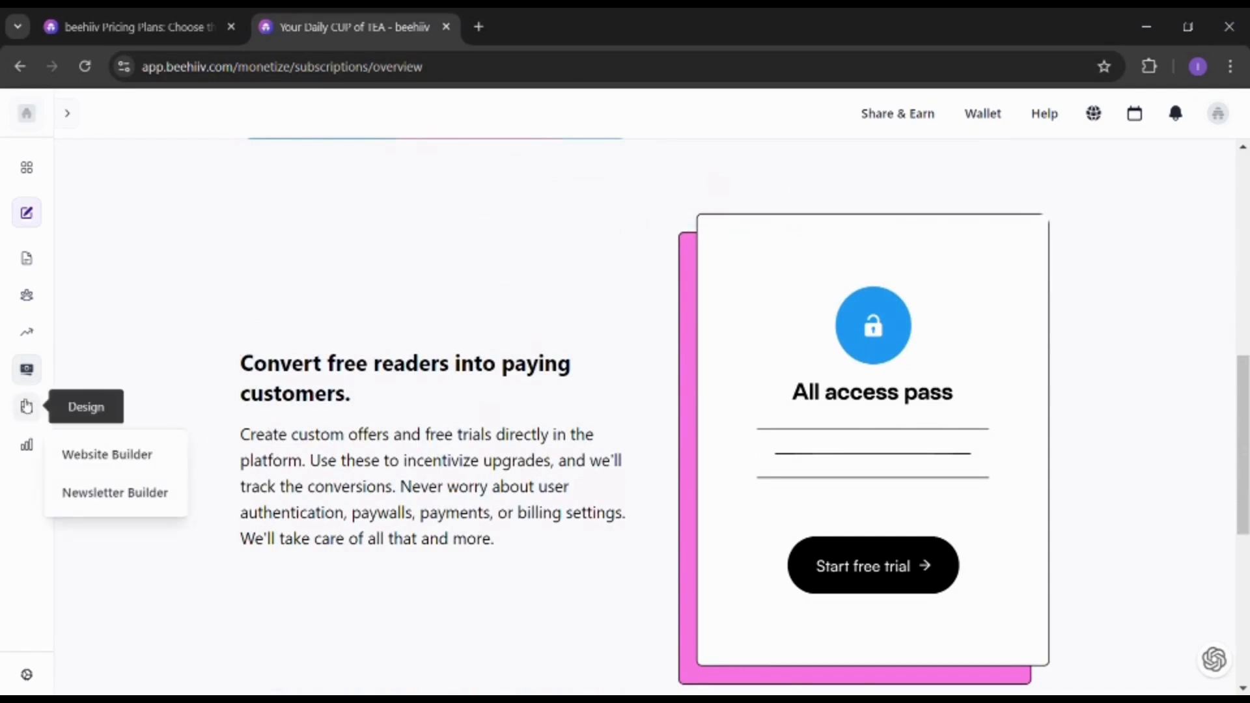
pyautogui.click(93, 462)
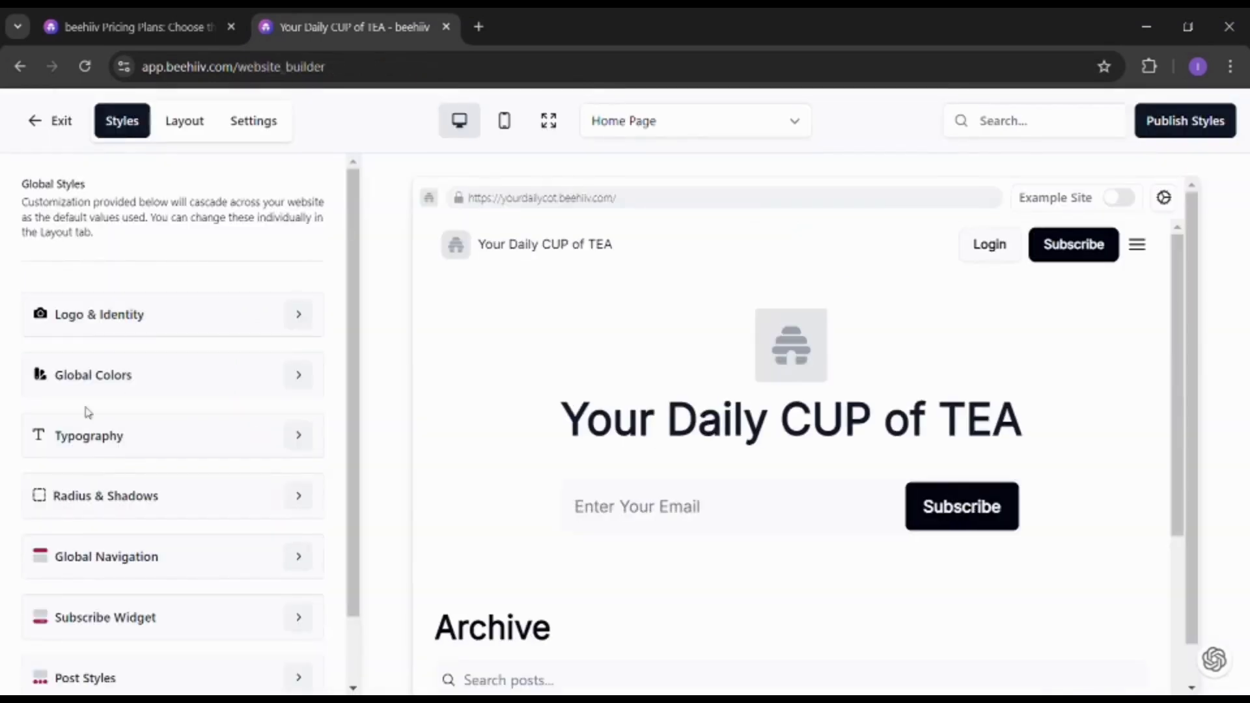
pyautogui.scroll(-5, 713, 440)
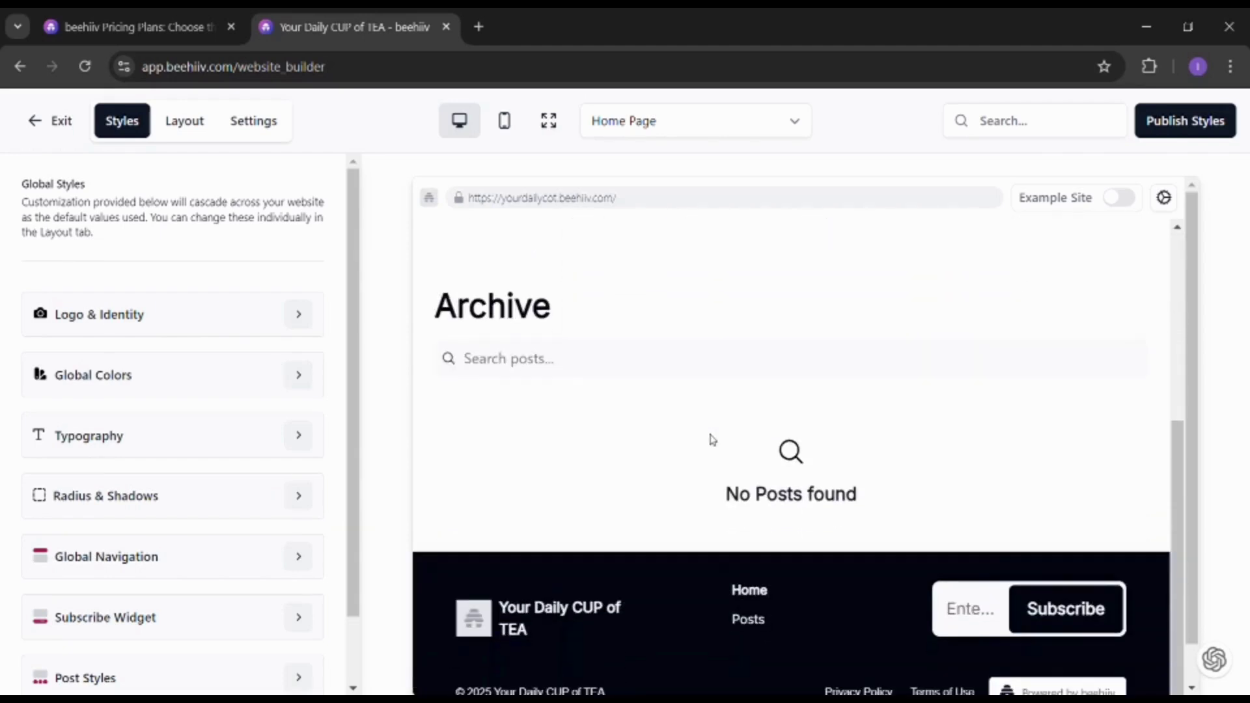
pyautogui.scroll(5, 712, 440)
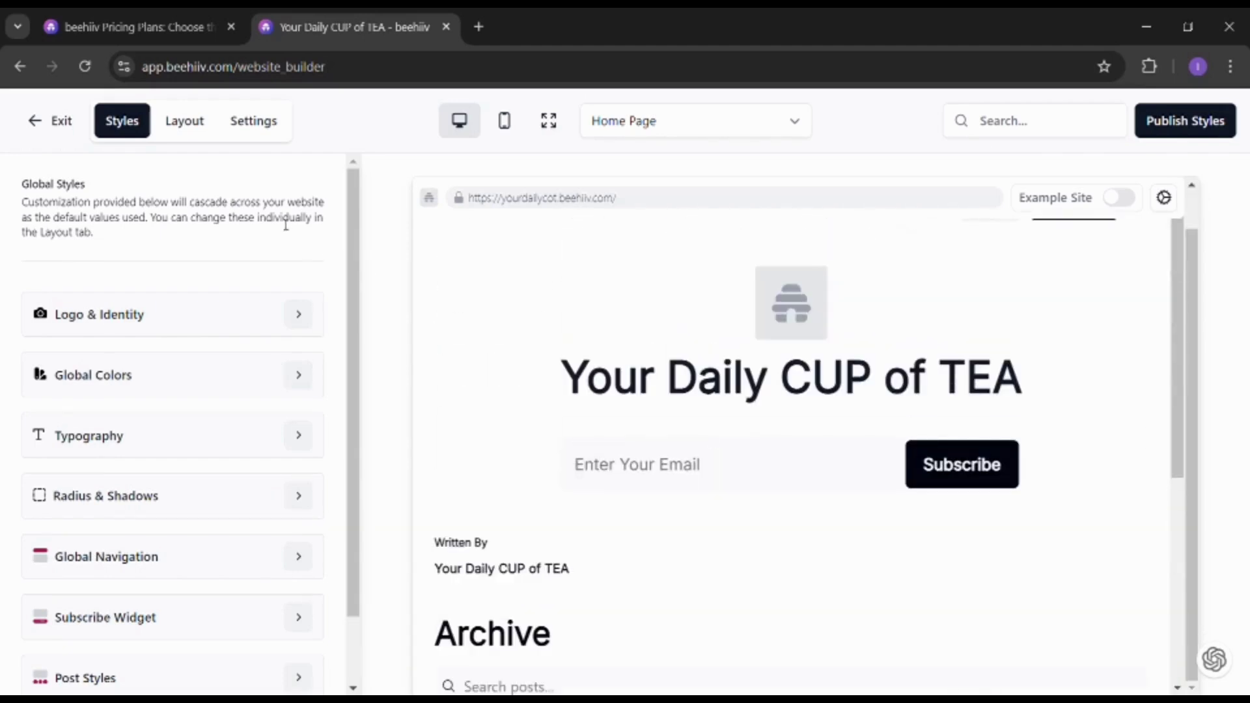
# Step: Examine the website's Logo & Identity and Global Colors styles, including the color picker for the link color
pyautogui.click(299, 322)
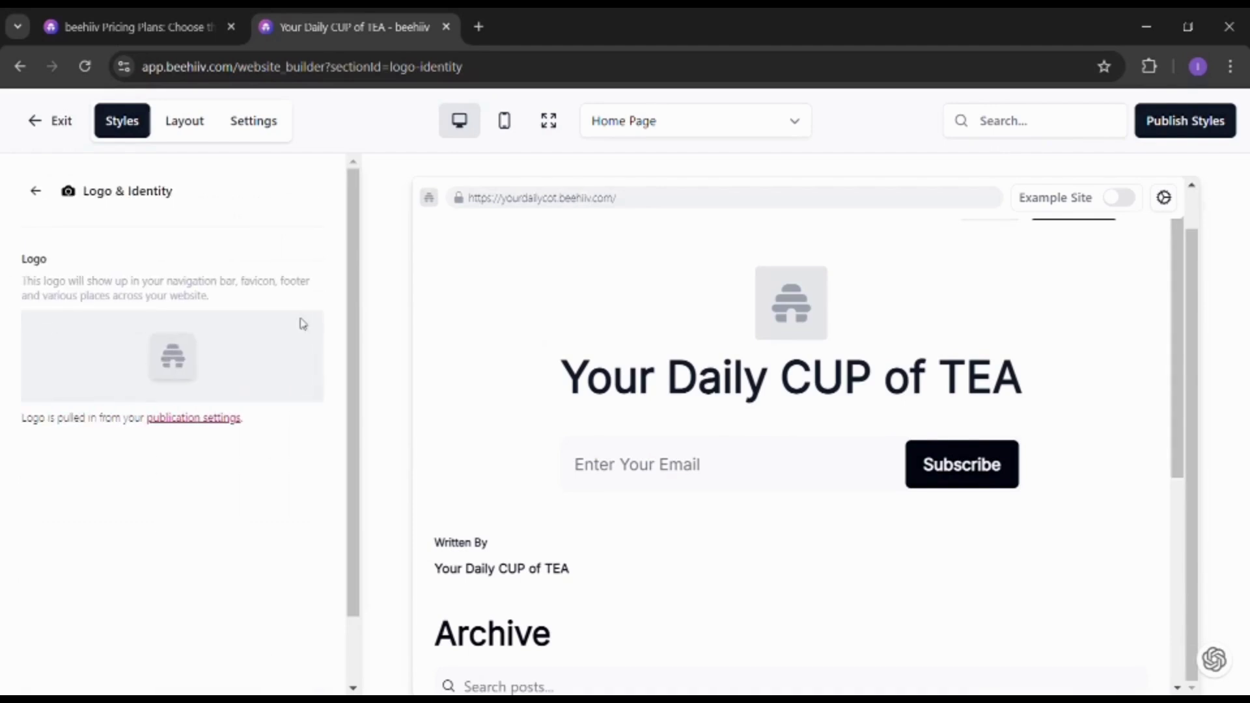
pyautogui.click(36, 191)
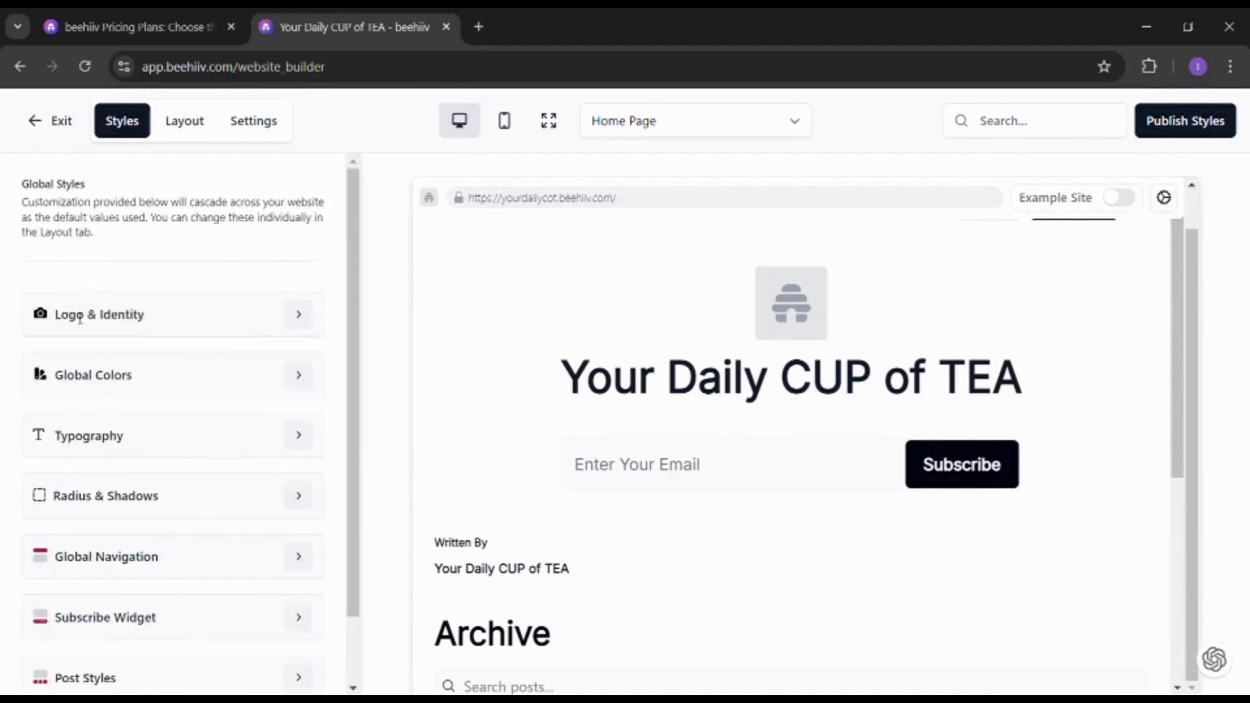
pyautogui.click(296, 377)
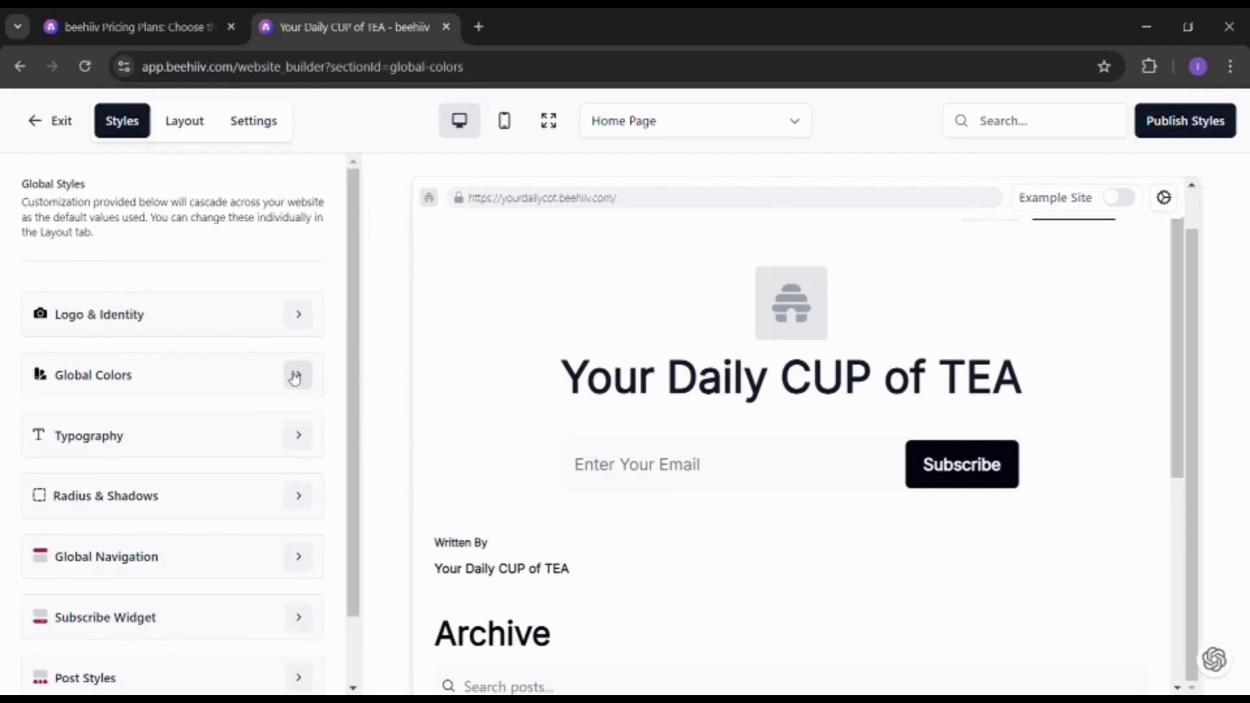
pyautogui.scroll(-3, 264, 455)
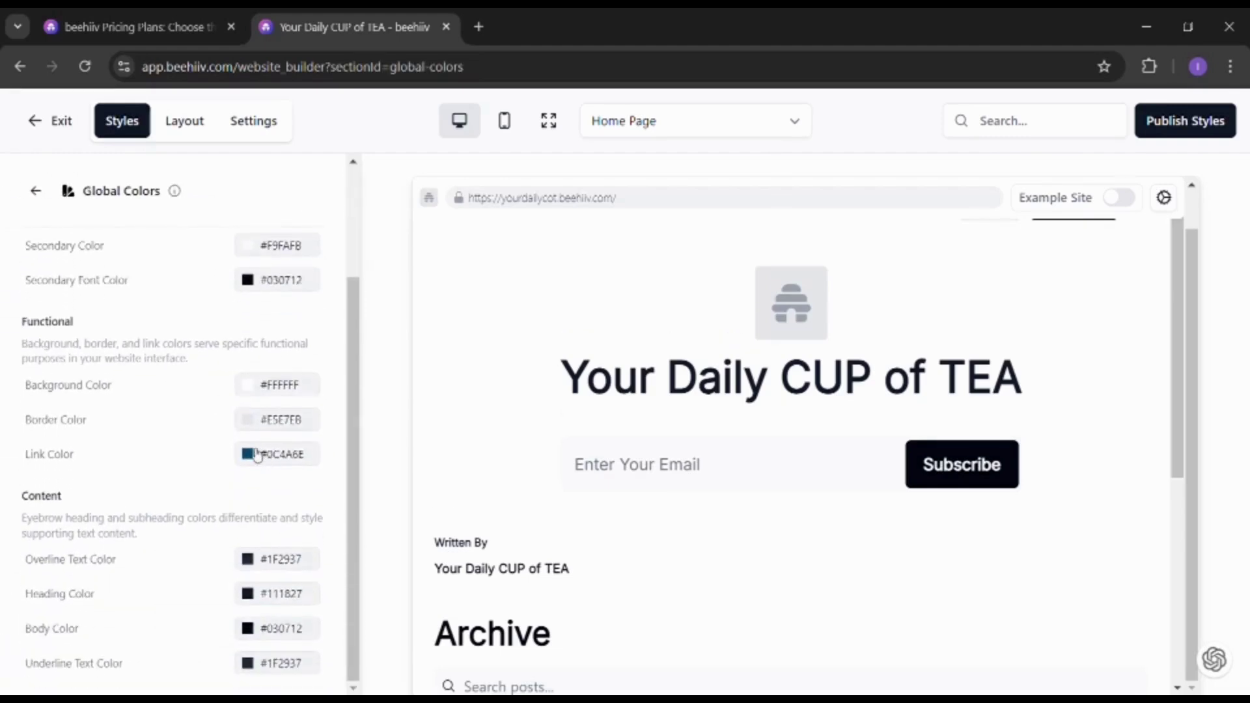
pyautogui.click(249, 454)
pyautogui.click(215, 467)
pyautogui.scroll(3, 216, 468)
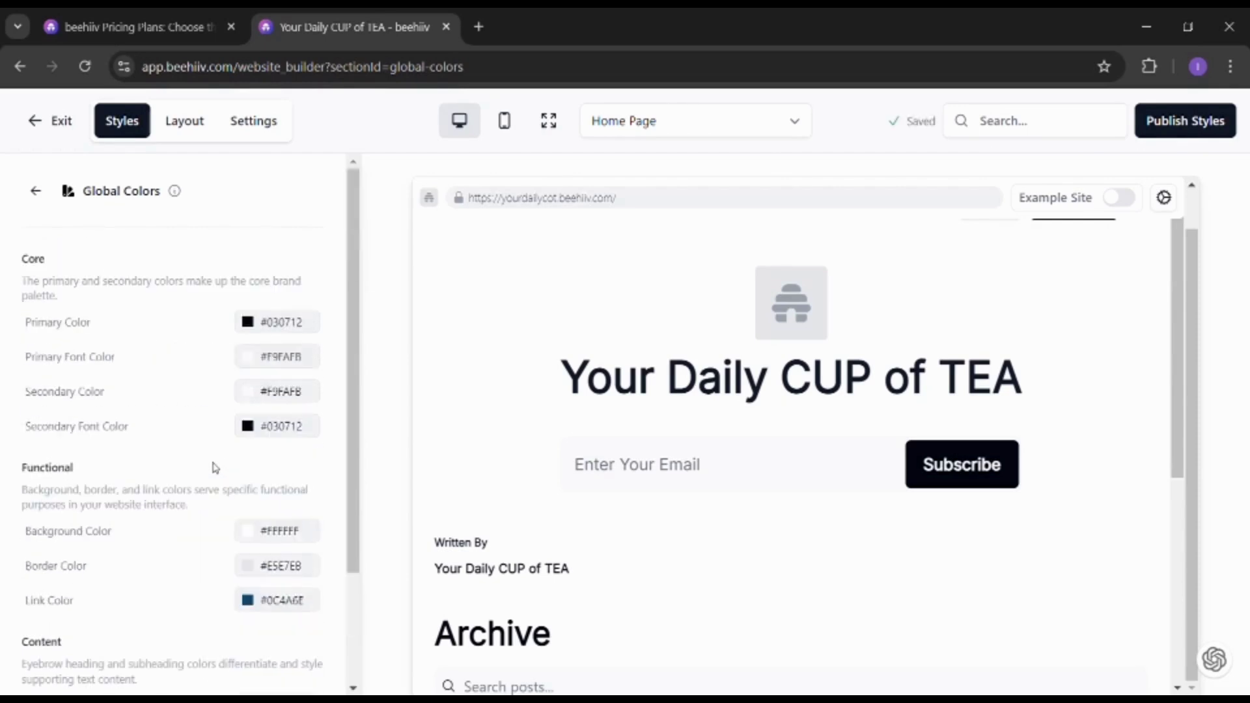
# Step: Set the site's global primary color to #22469F and the primary font color to #D4C0C0
pyautogui.click(247, 323)
pyautogui.click(255, 423)
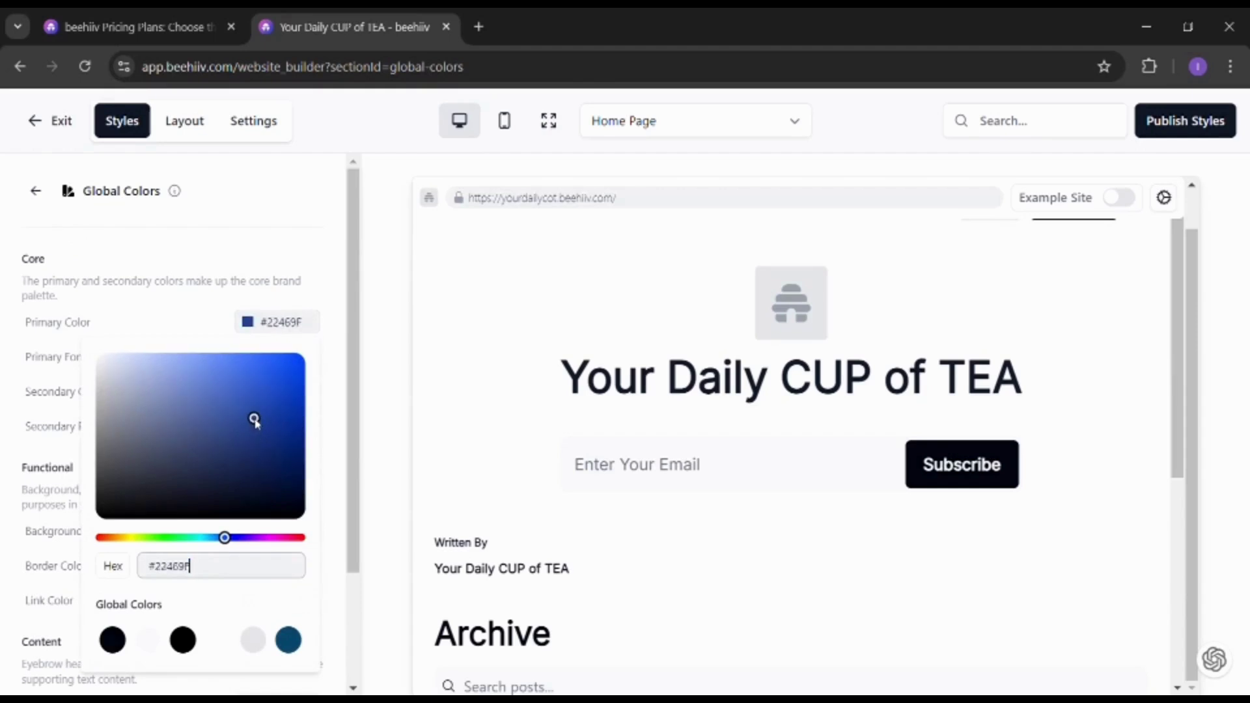
pyautogui.click(217, 334)
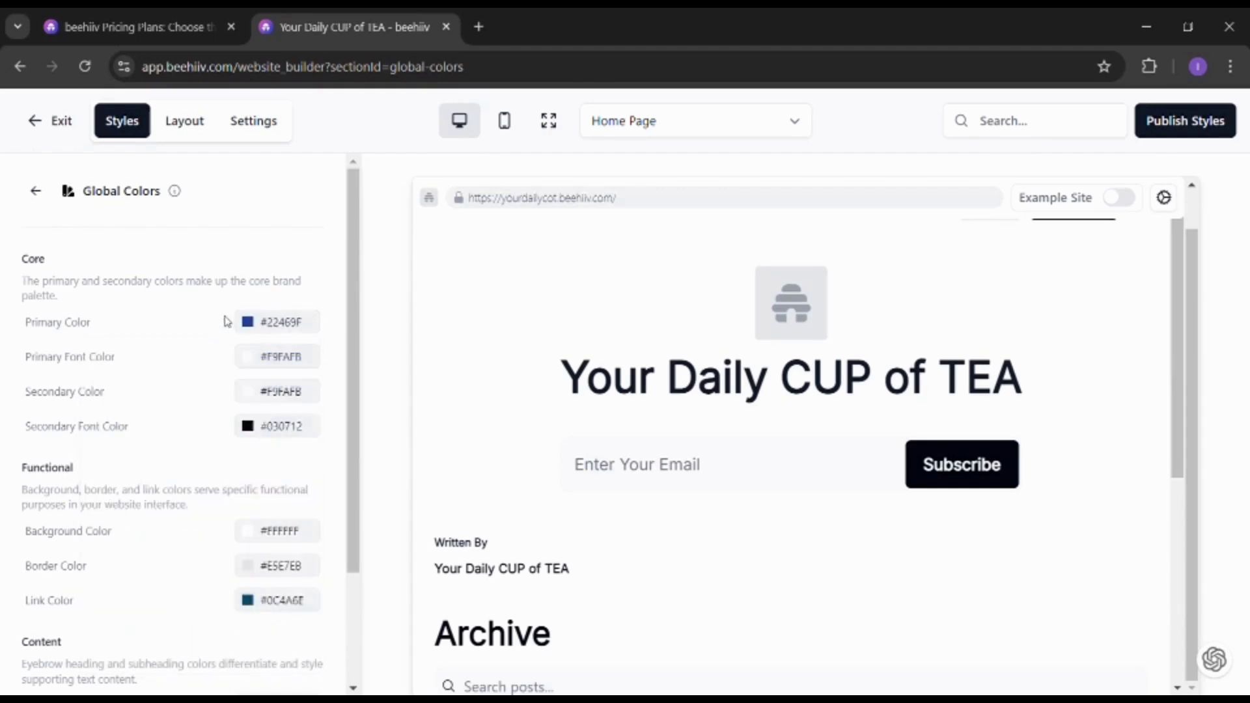
pyautogui.click(248, 357)
pyautogui.moveTo(148, 435); pyautogui.dragTo(125, 425)
pyautogui.click(202, 353)
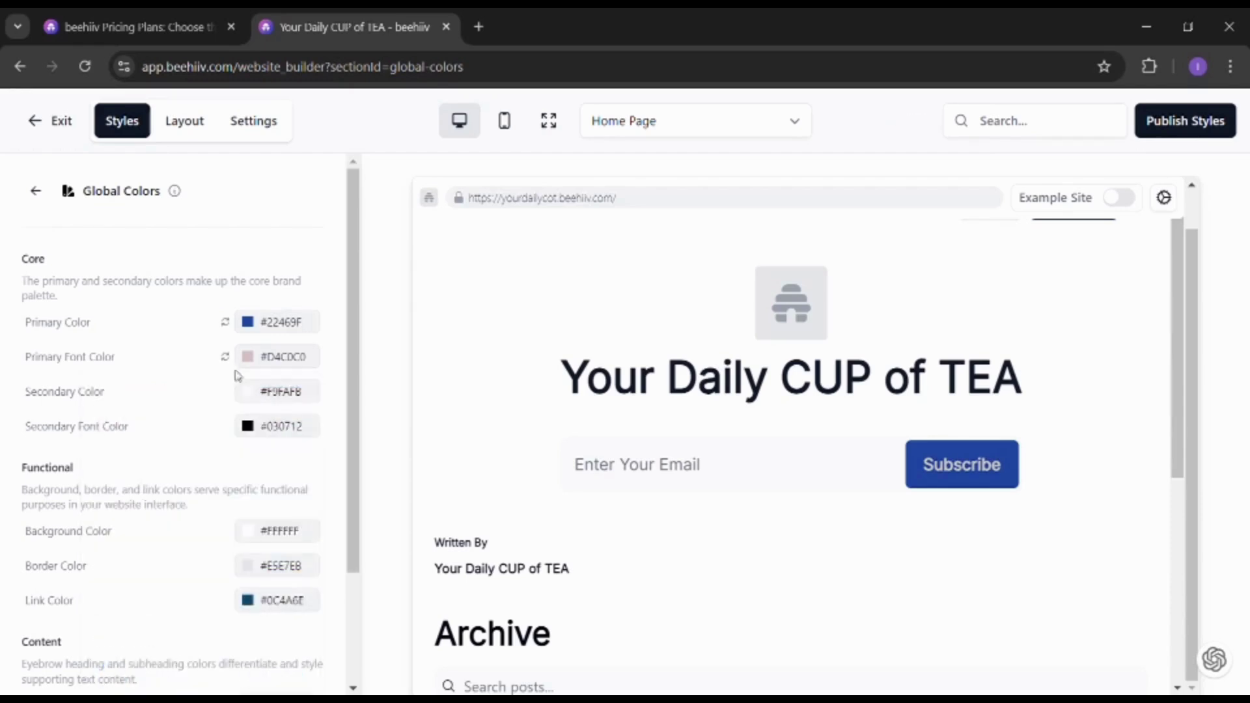
# Step: Set the secondary color to #E81925 and return to the Global Styles overview
pyautogui.click(271, 392)
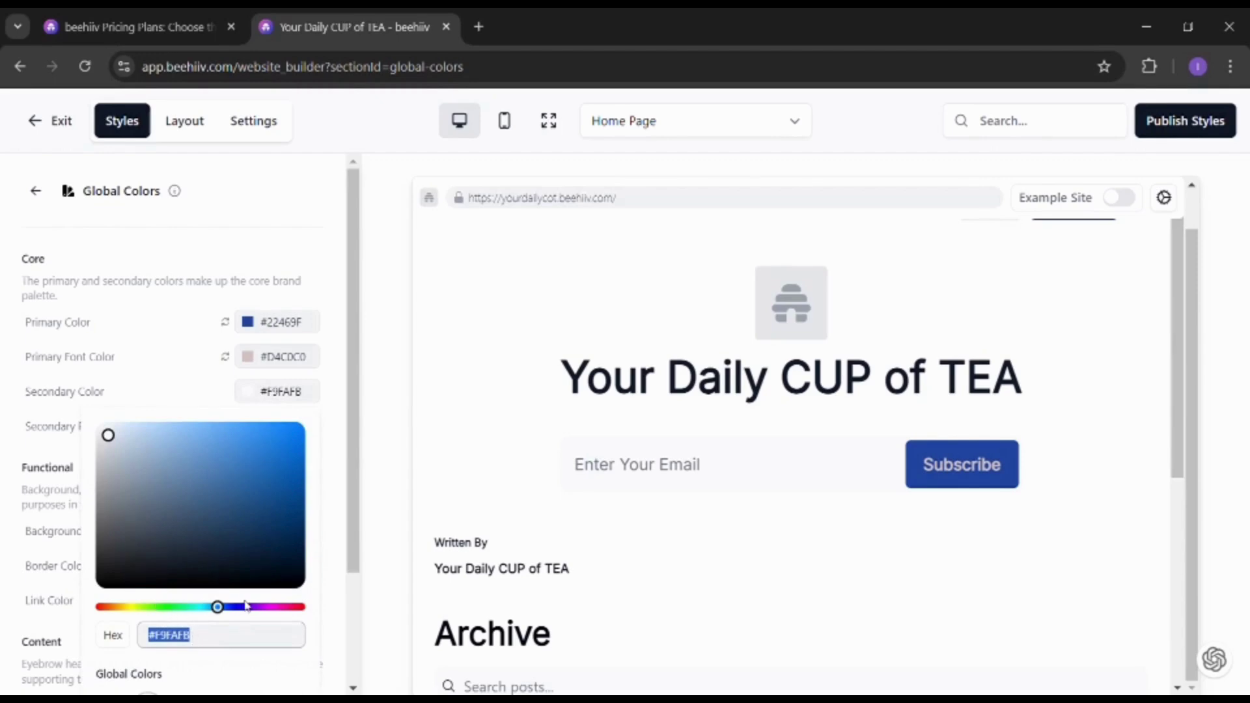
pyautogui.click(300, 607)
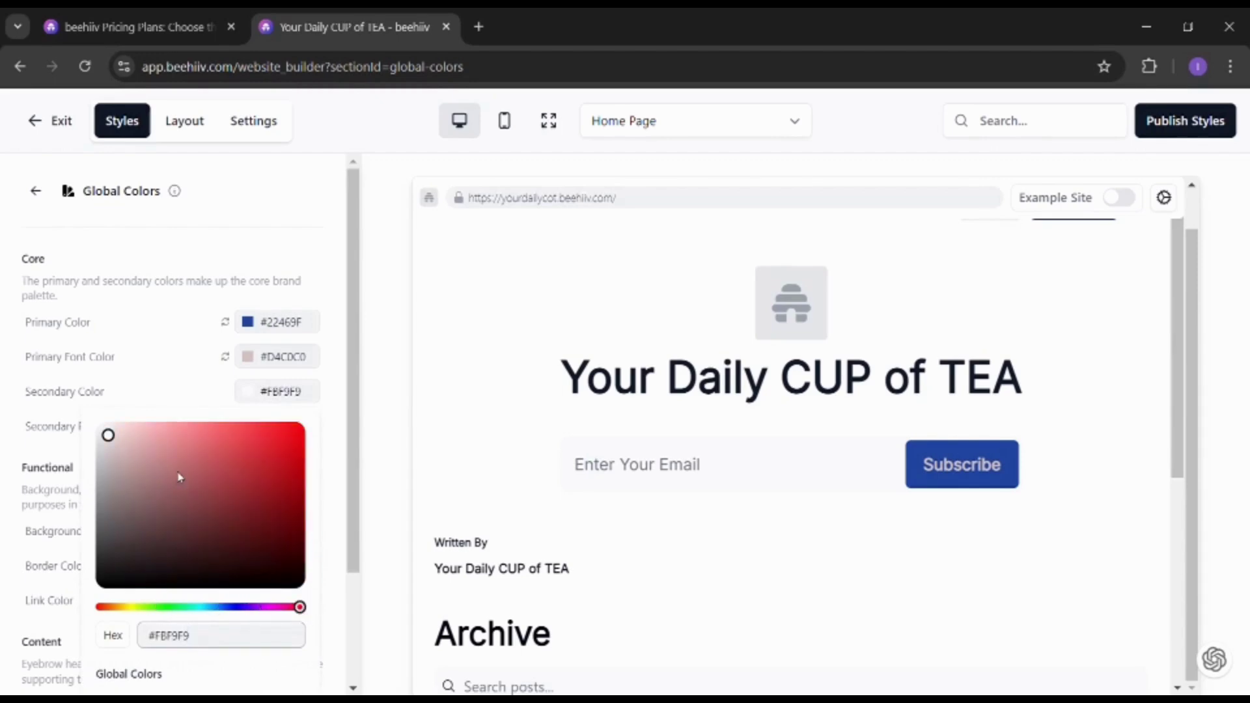
pyautogui.click(274, 446)
pyautogui.click(176, 363)
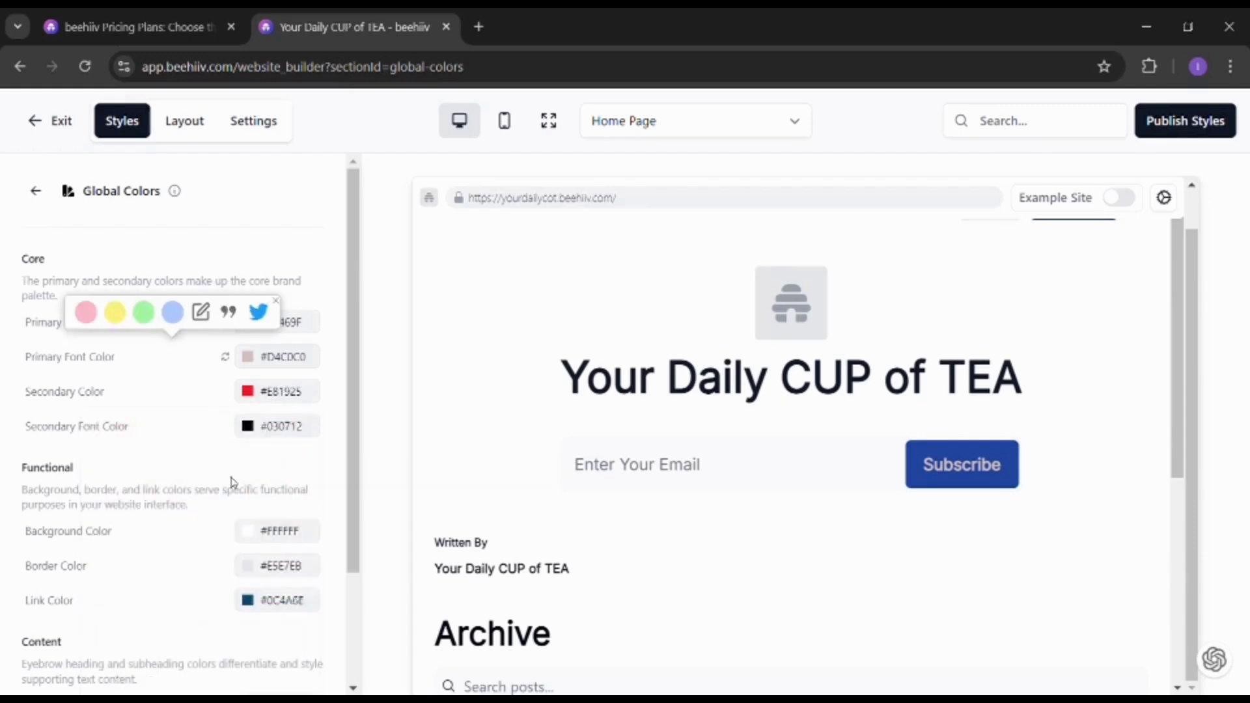
pyautogui.click(35, 191)
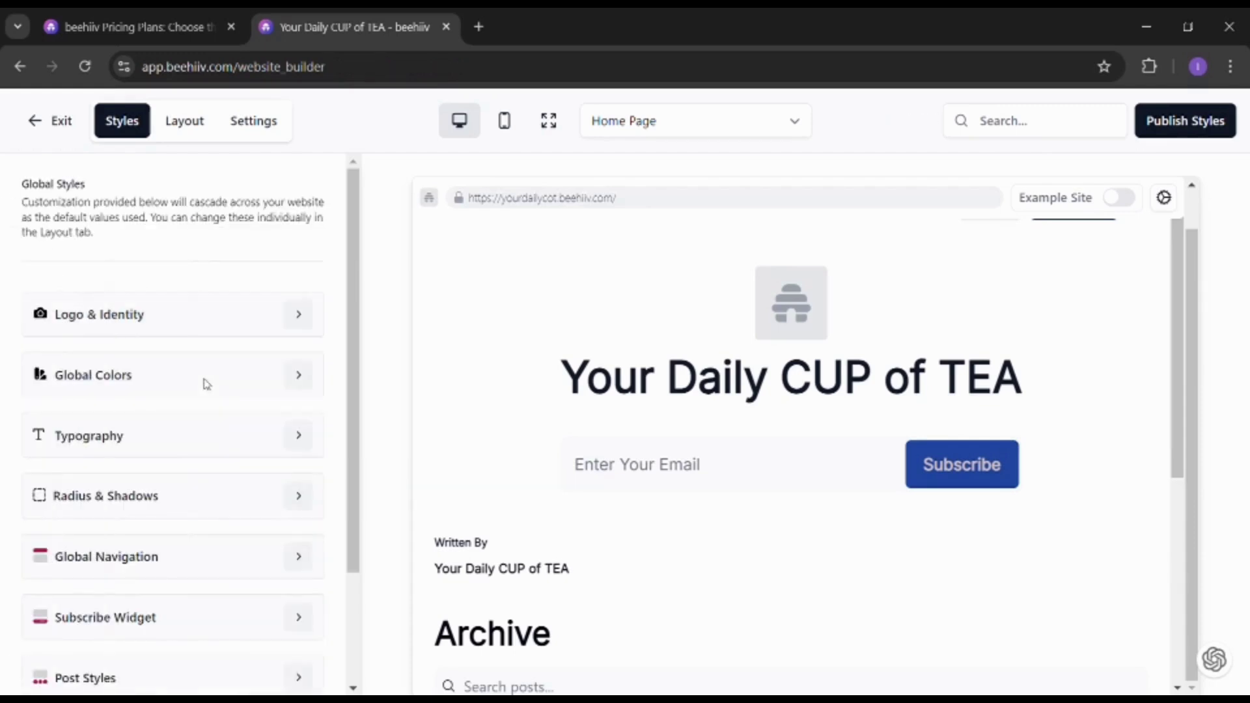
# Step: Open the Typography styles and set the global headings font family to Georgia
pyautogui.click(301, 442)
pyautogui.click(267, 354)
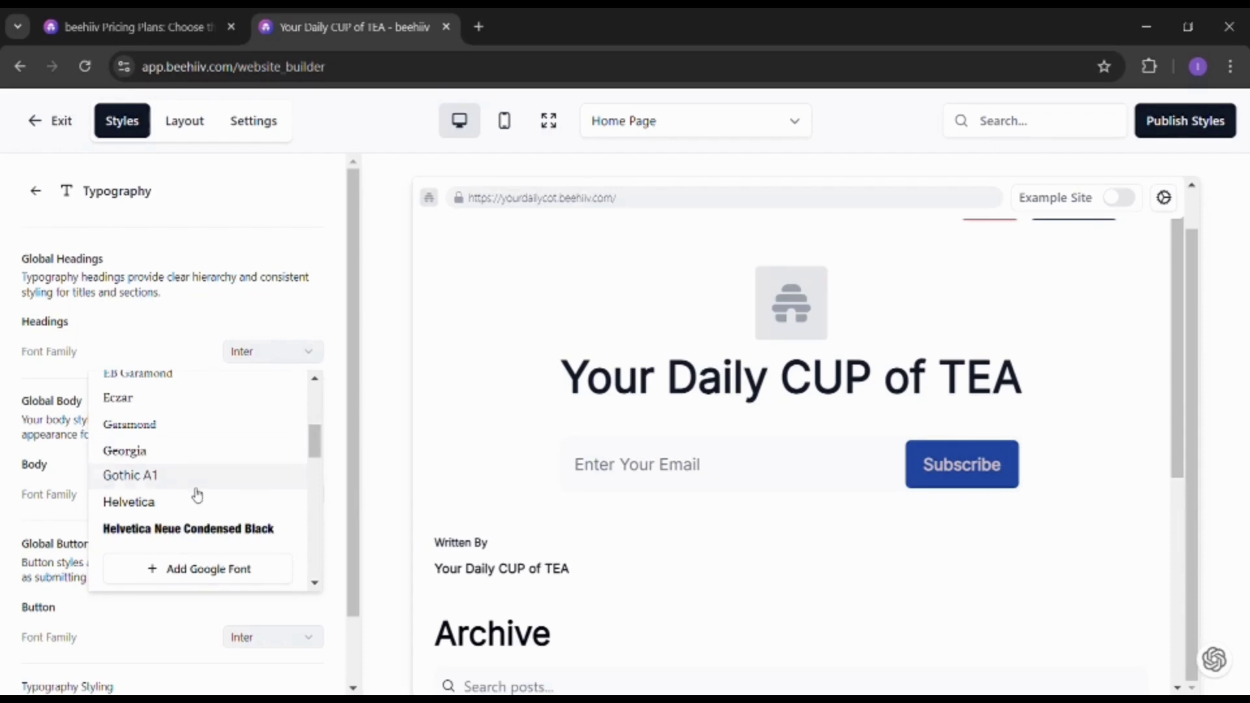
pyautogui.click(180, 449)
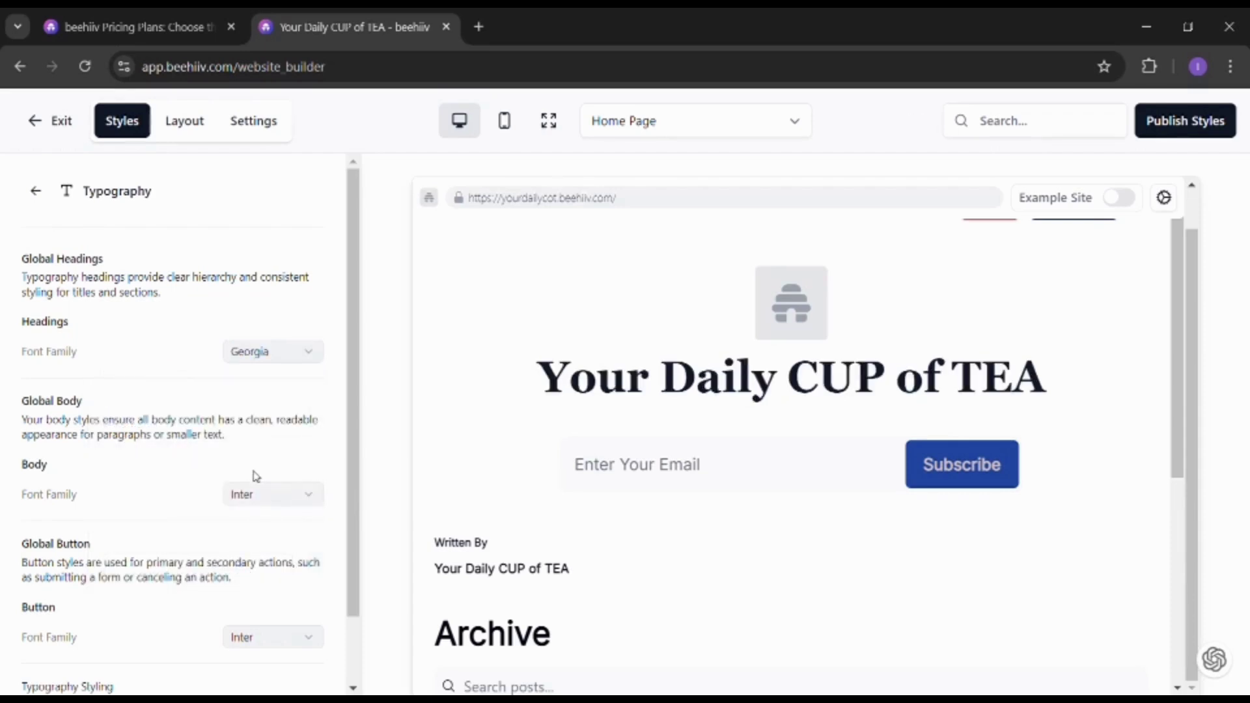
# Step: Set the font family of the global headings to Helvetica Neue Condensed Black
pyautogui.click(270, 495)
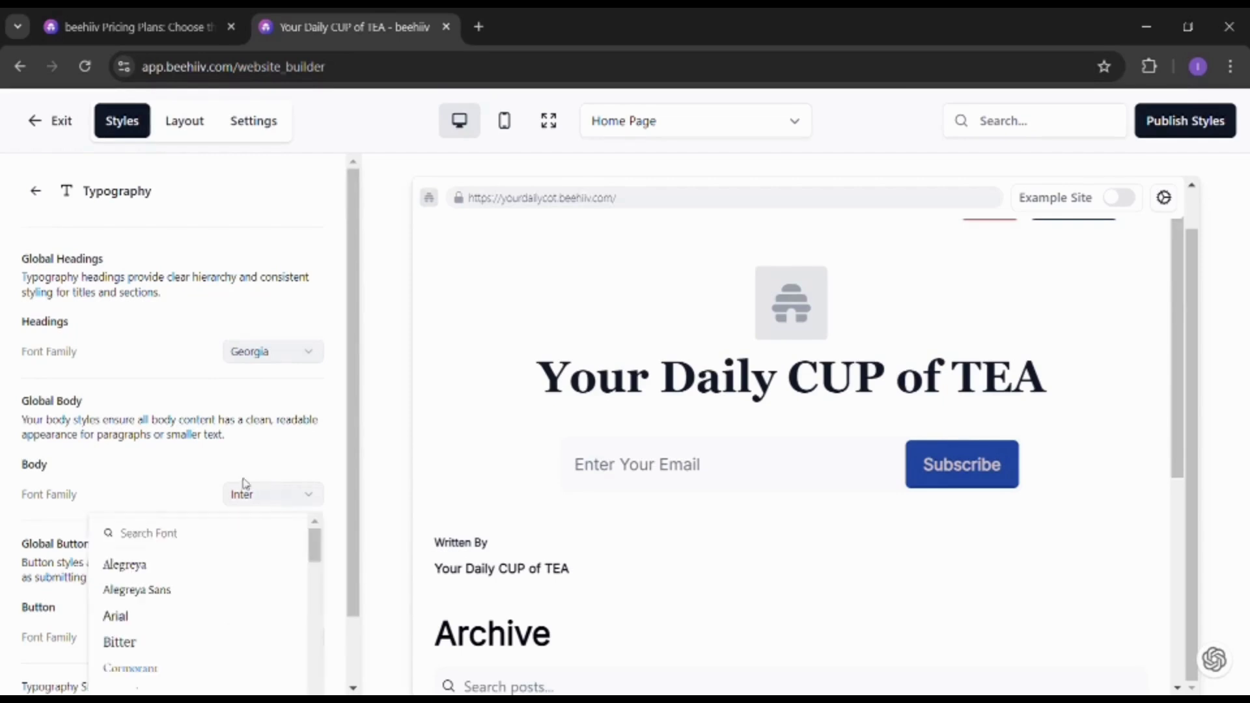
pyautogui.click(274, 352)
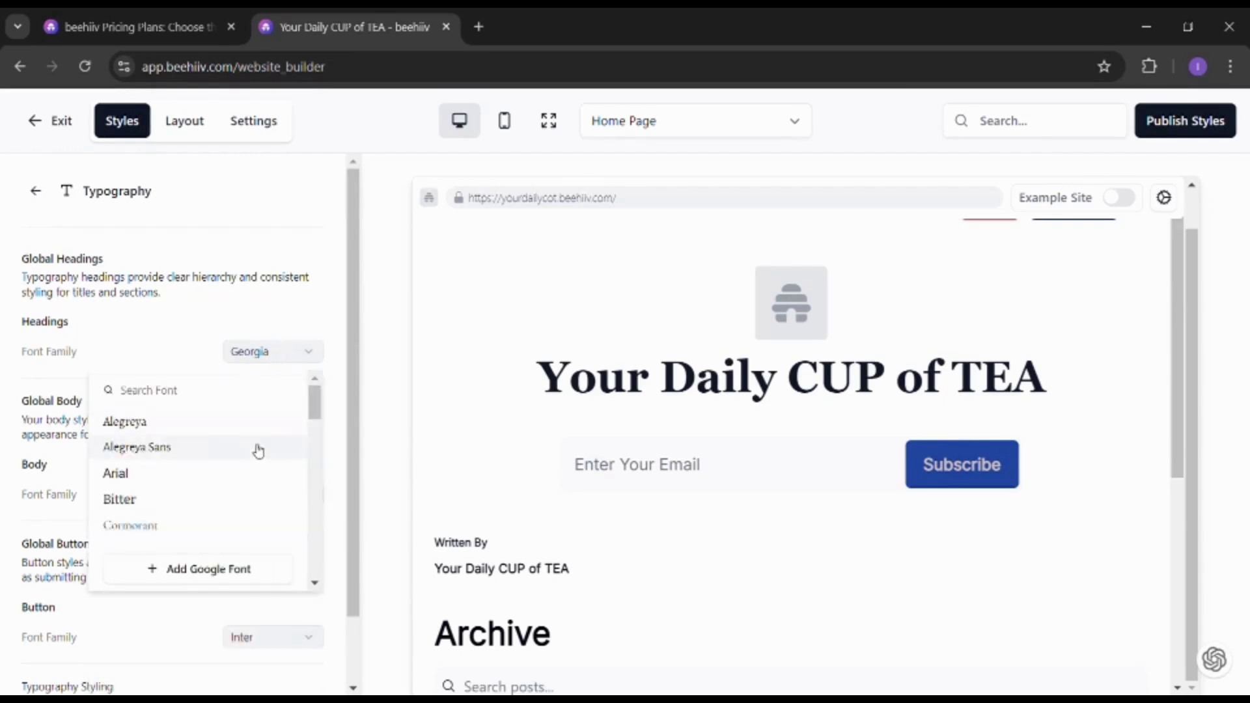
pyautogui.scroll(-3, 250, 475)
pyautogui.scroll(-5, 247, 486)
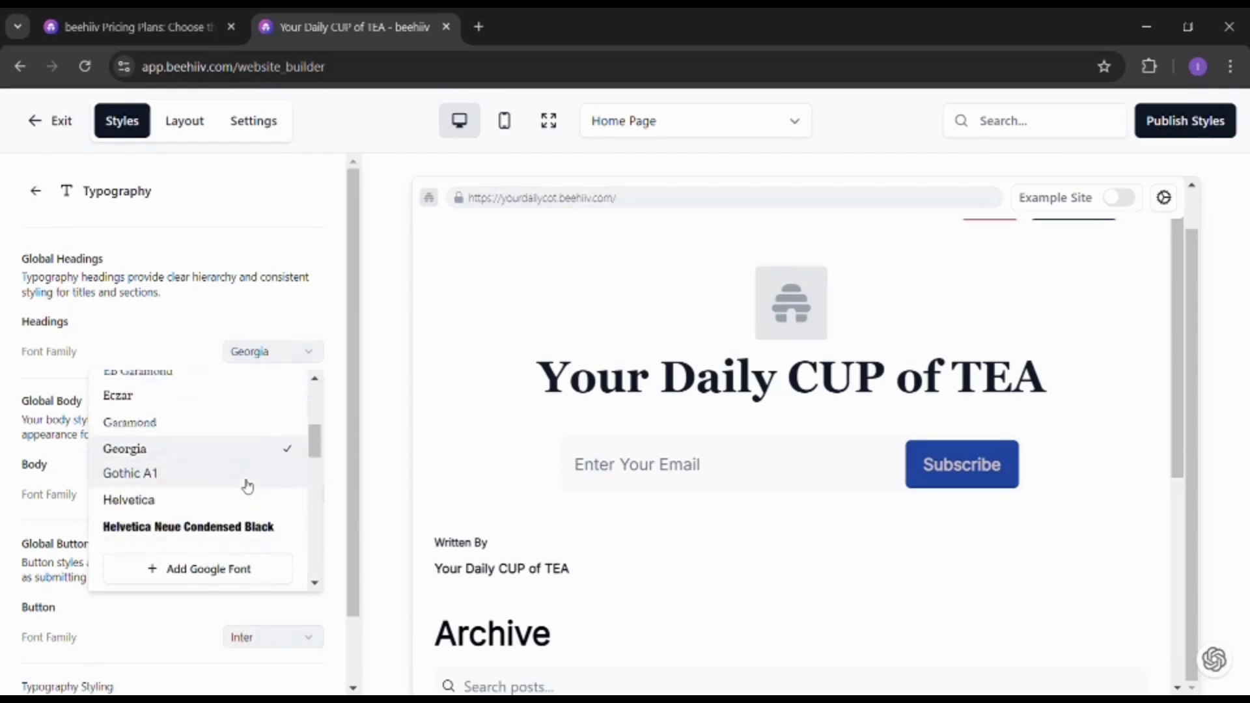
pyautogui.click(246, 513)
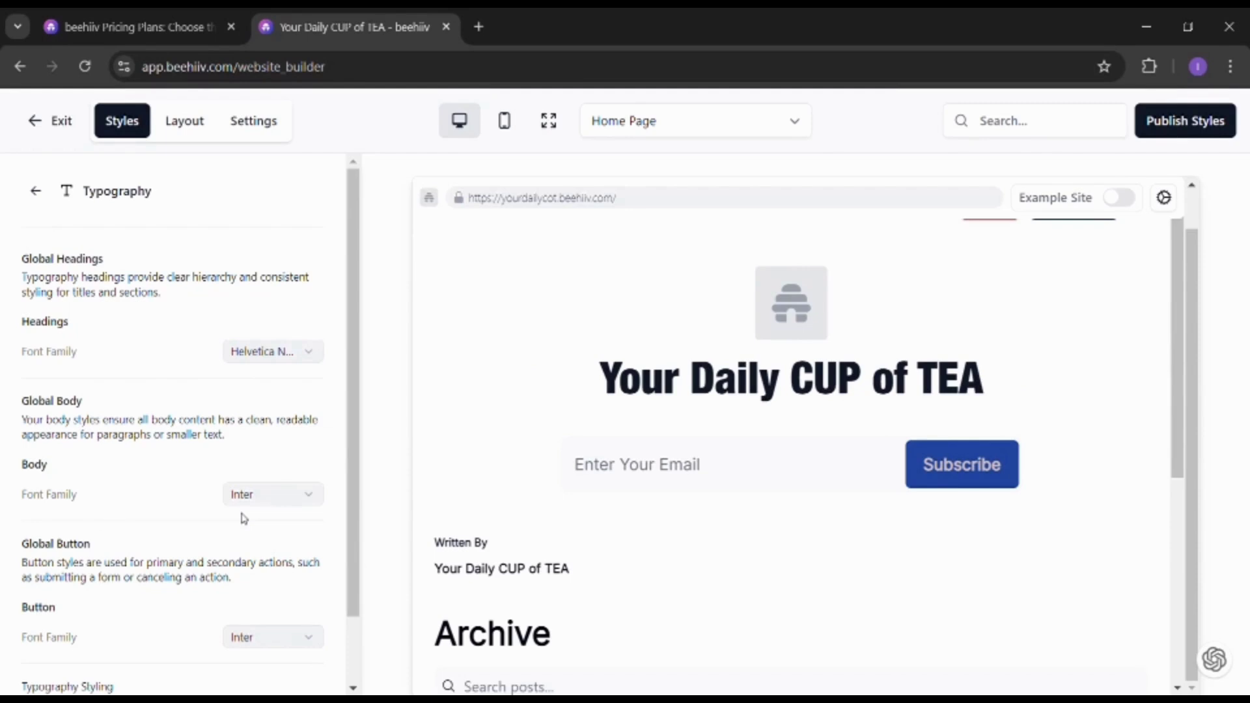
# Step: Set the global body font family to Georgia and return to the Global Styles overview
pyautogui.click(254, 509)
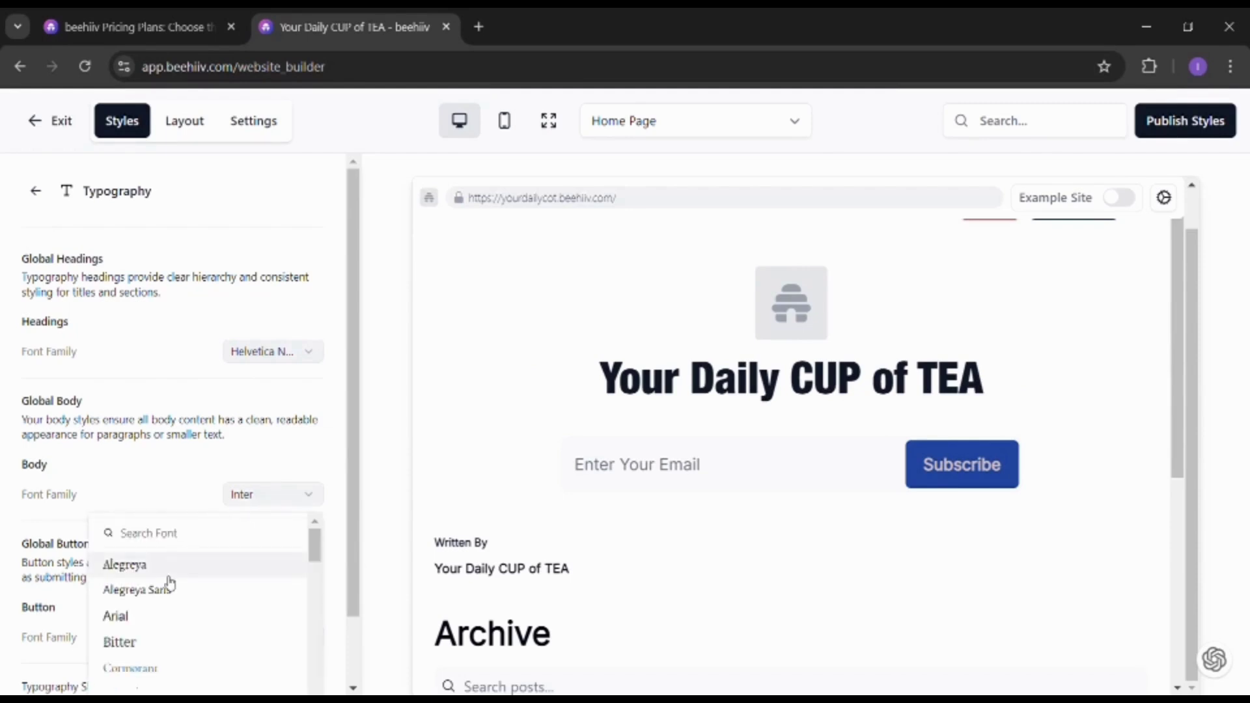
pyautogui.scroll(-5, 168, 585)
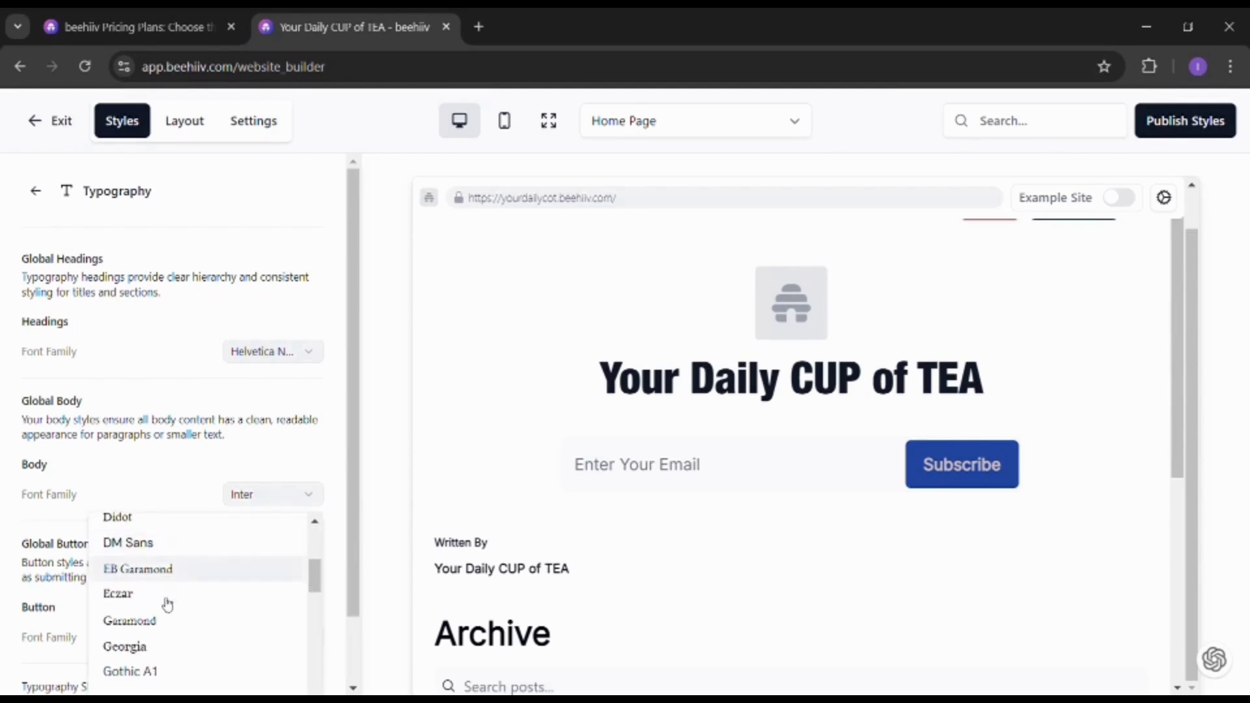
pyautogui.click(158, 647)
pyautogui.scroll(-1, 163, 654)
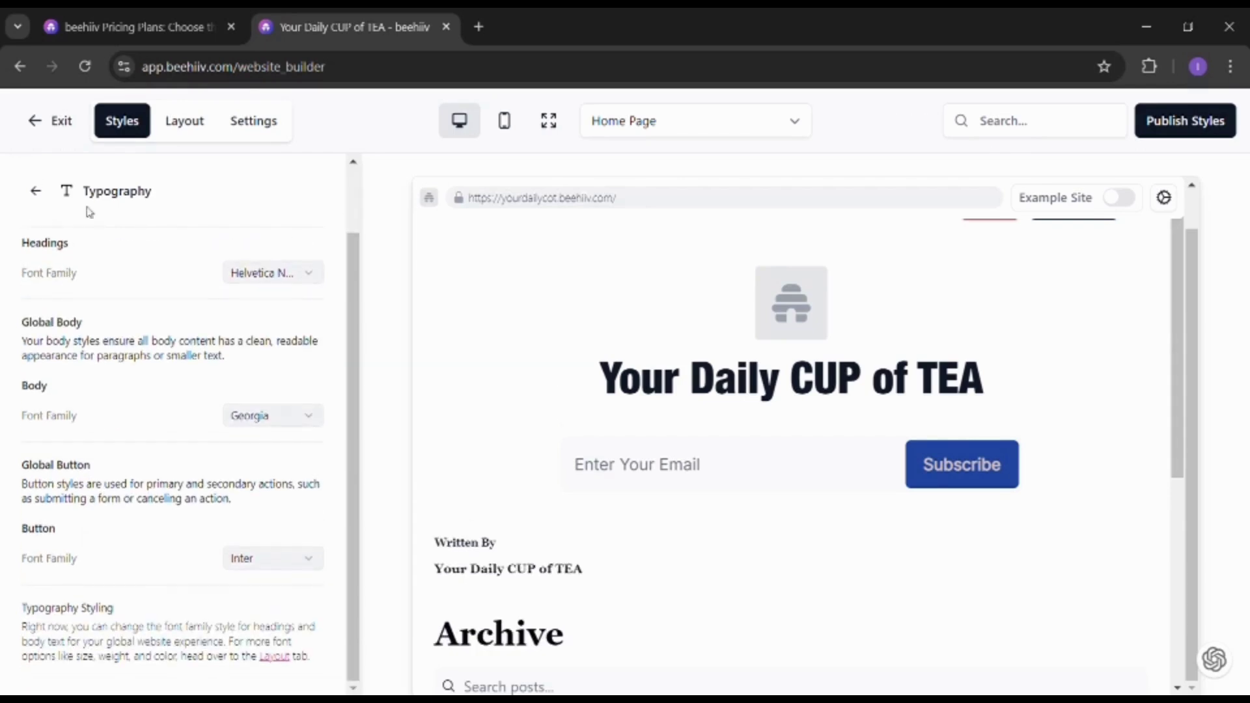
pyautogui.click(37, 190)
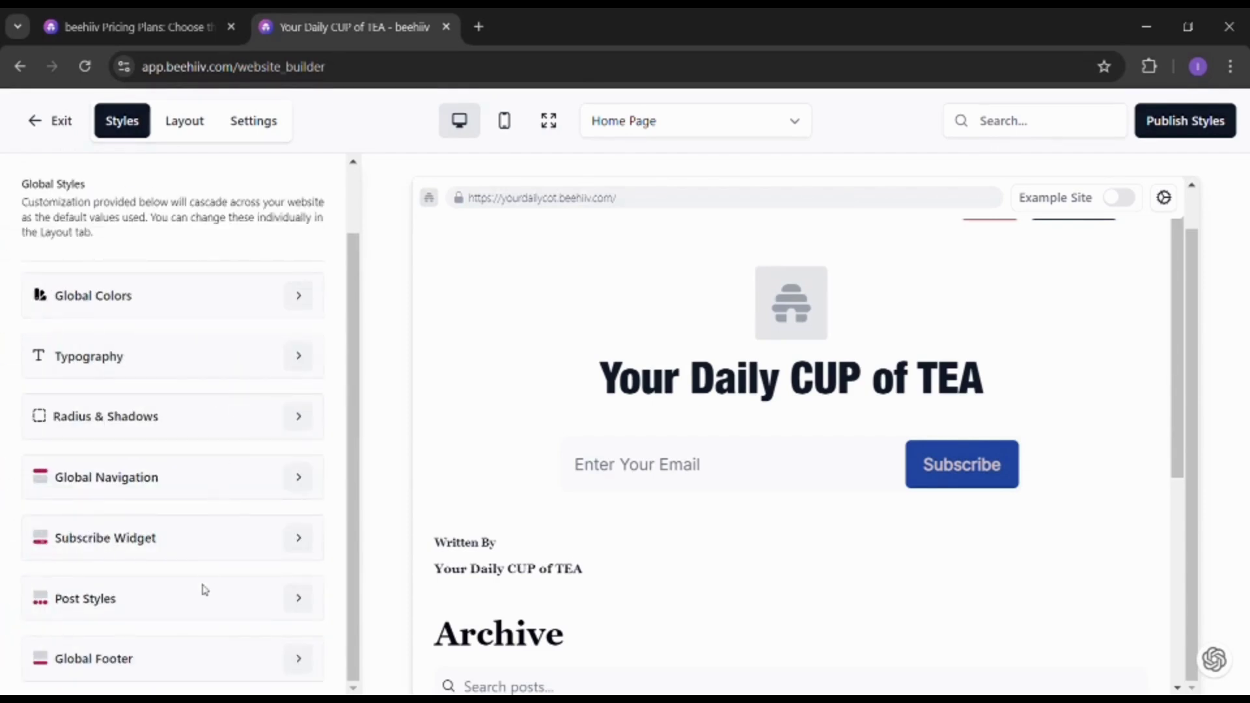
pyautogui.scroll(2, 201, 587)
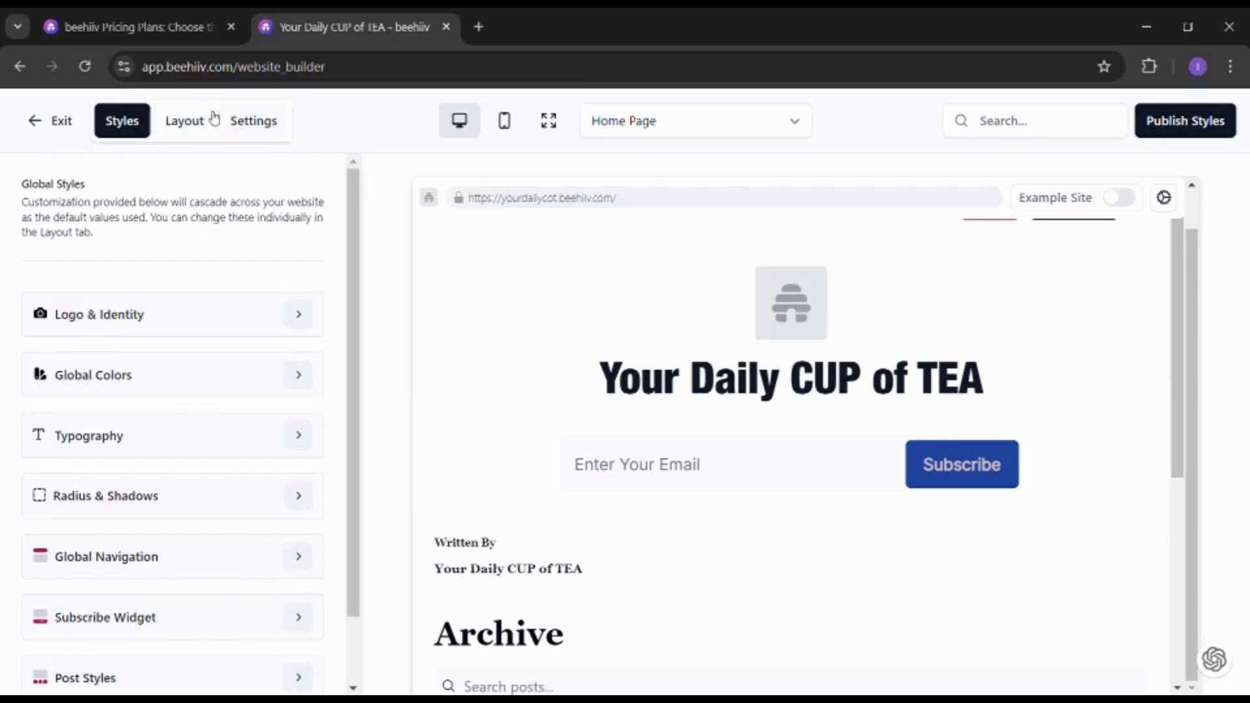
# Step: Look over the website's Layout sections and its Settings categories, including the Pixels and SEO options
pyautogui.click(186, 130)
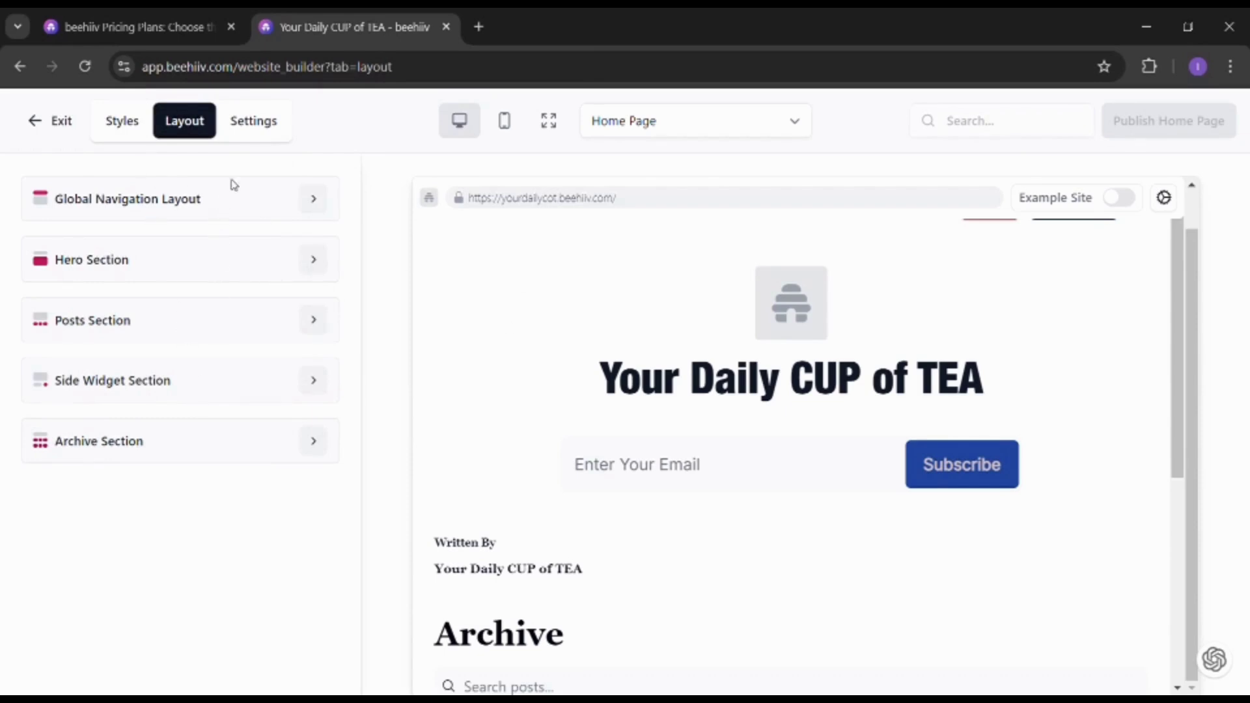
pyautogui.click(255, 124)
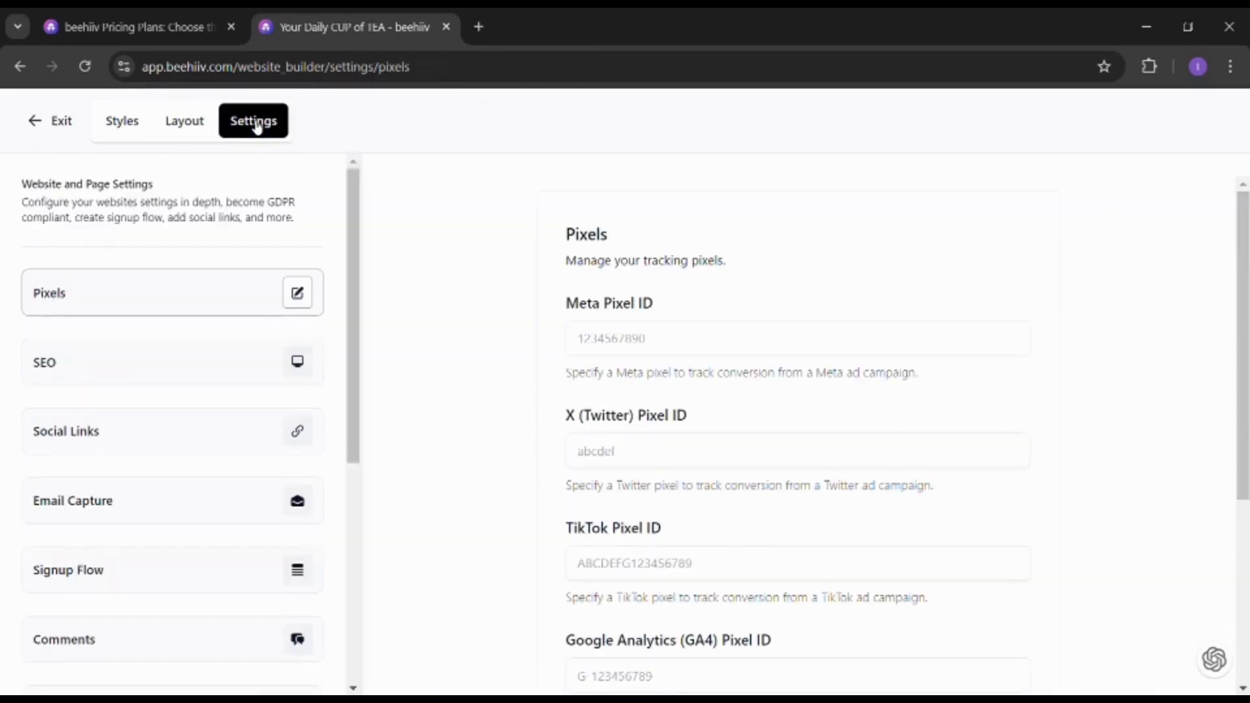
pyautogui.scroll(-5, 169, 390)
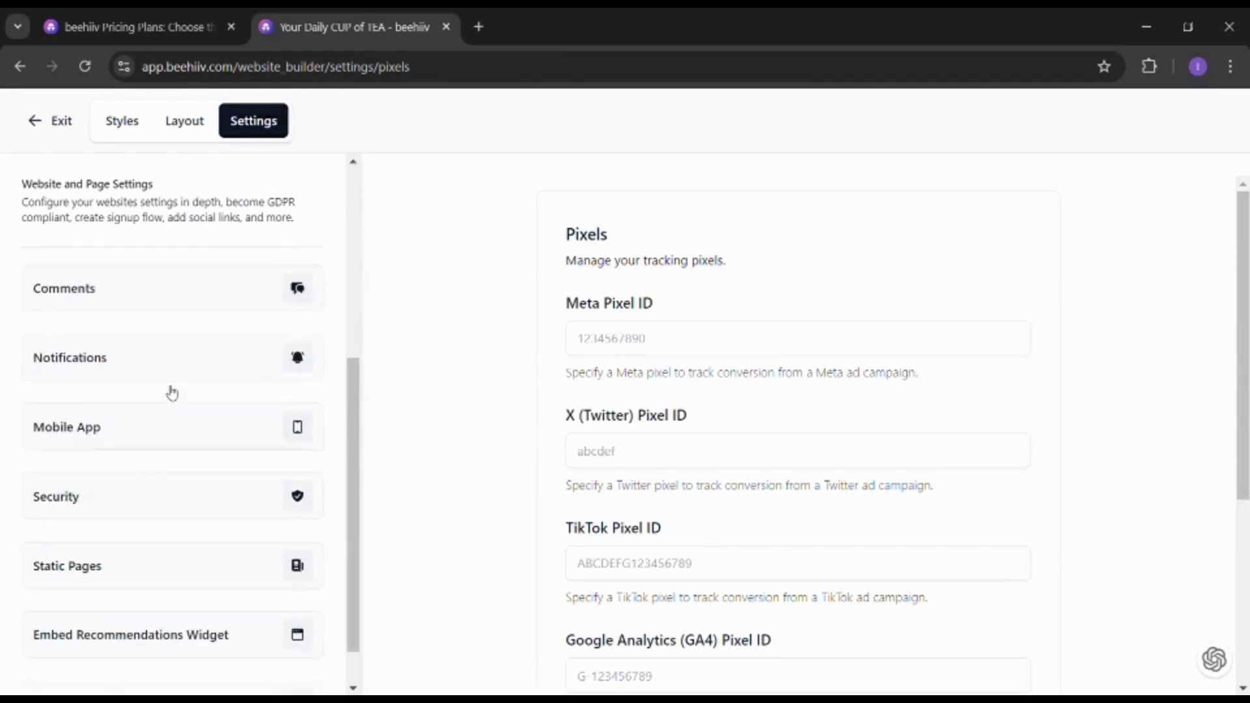
pyautogui.scroll(4, 171, 392)
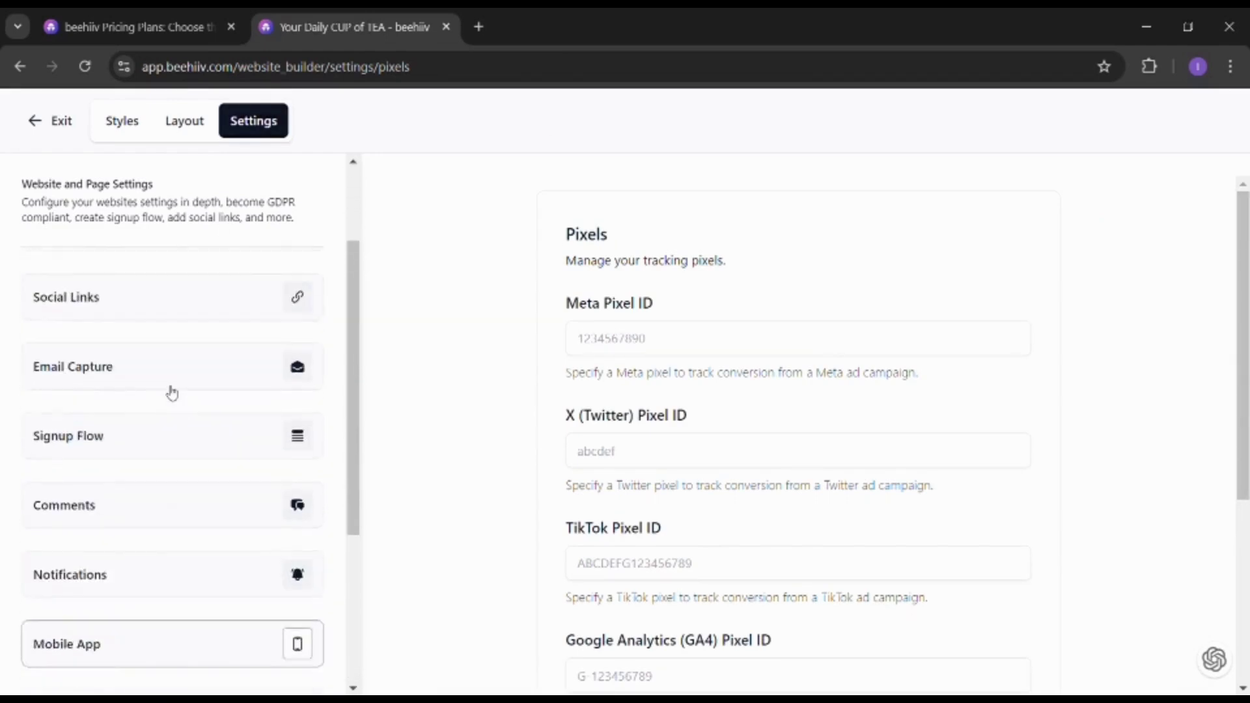
pyautogui.scroll(2, 171, 392)
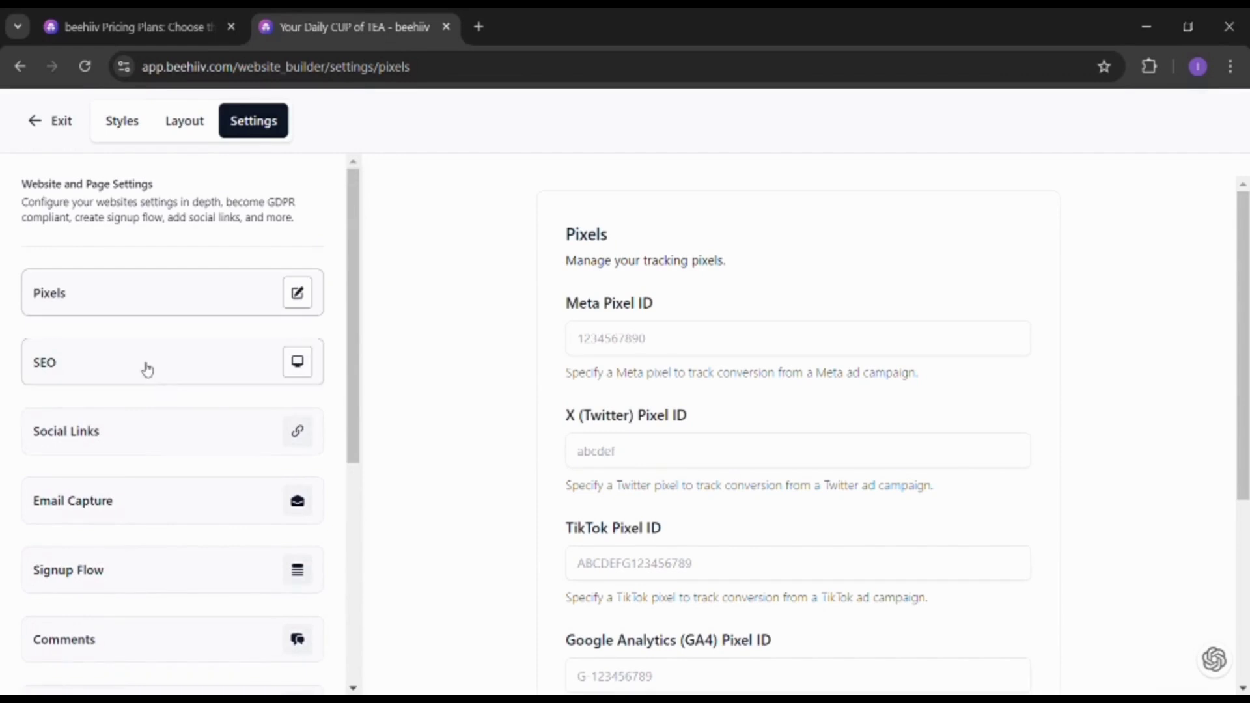
pyautogui.click(147, 369)
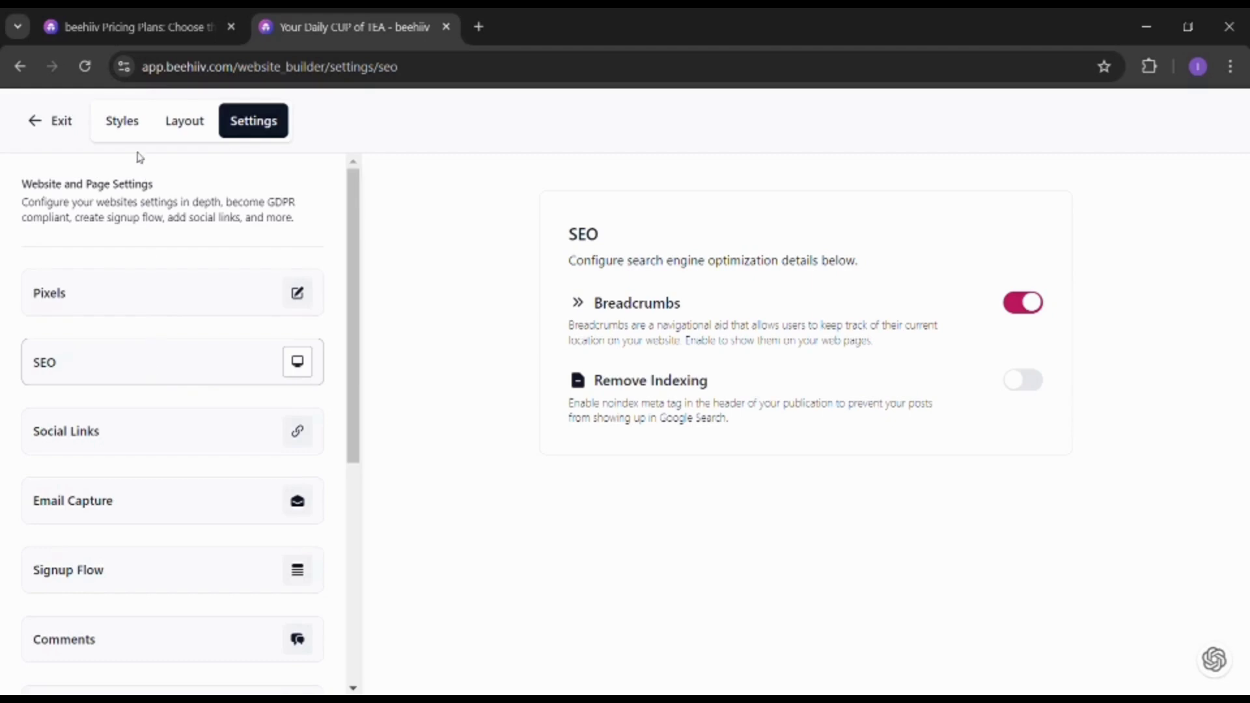
# Step: Return to Styles, turn on the Example Site preview and look through its hero, featured posts and archive
pyautogui.click(123, 120)
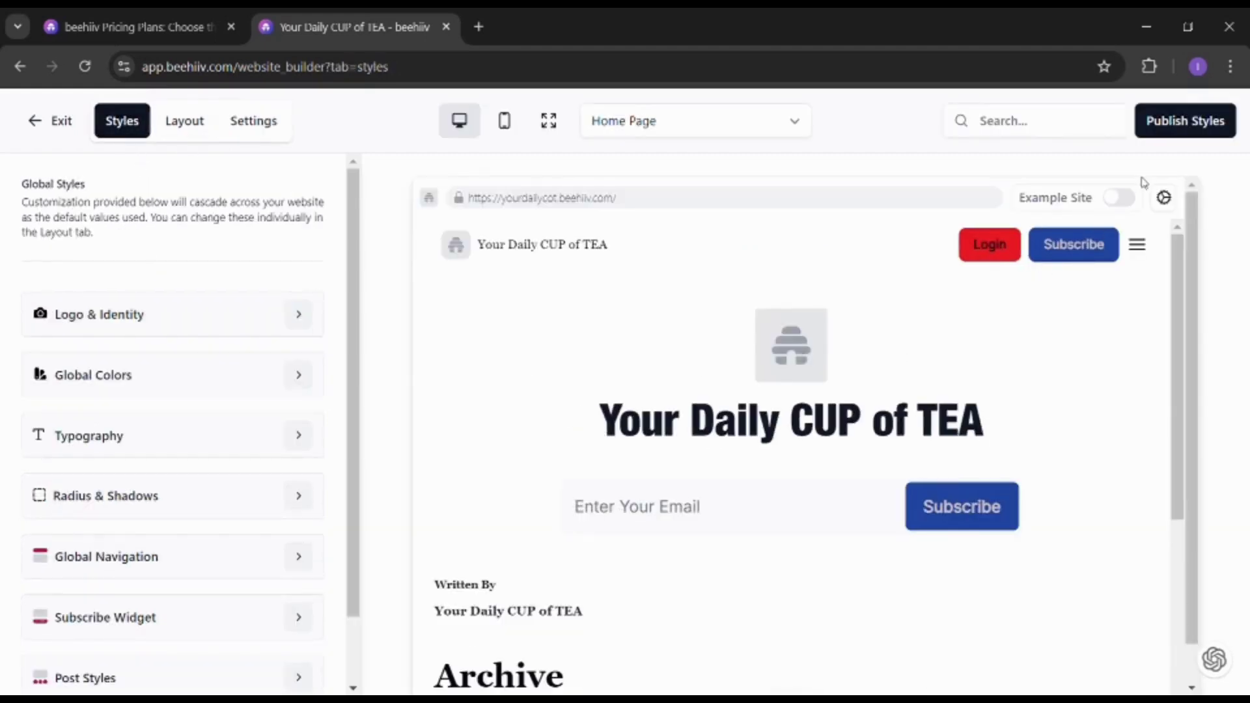
pyautogui.click(1119, 198)
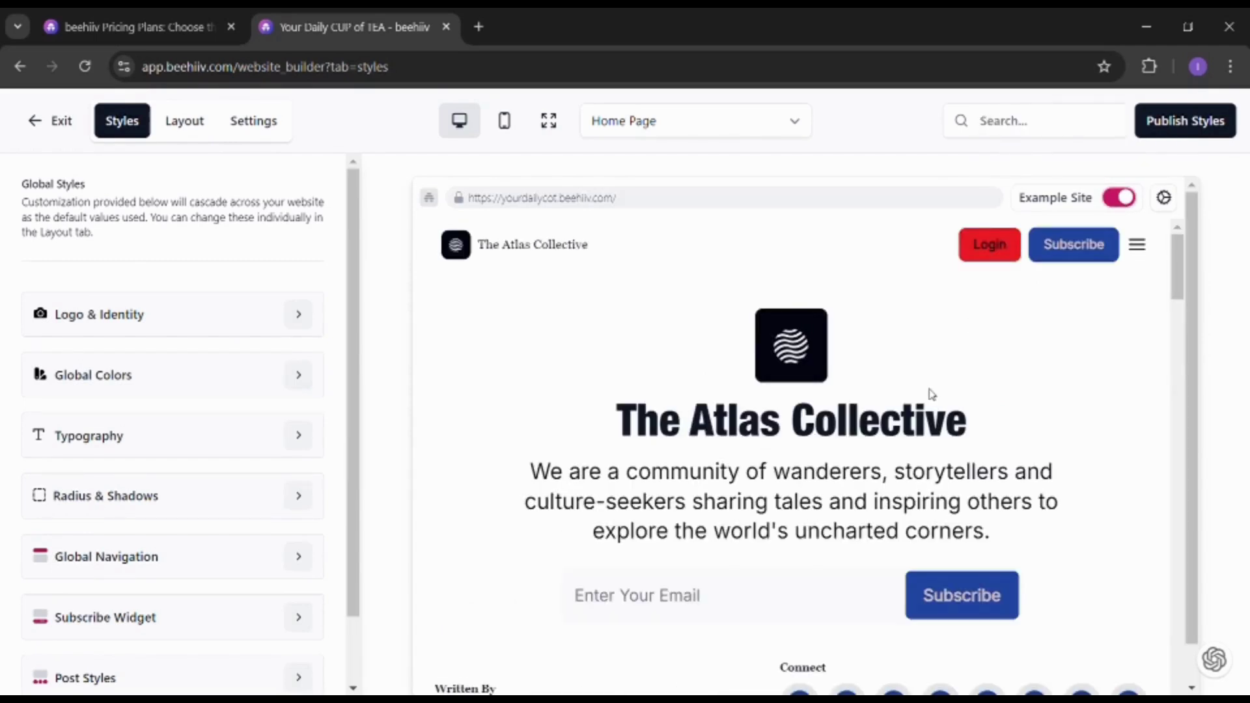
pyautogui.scroll(-4, 932, 394)
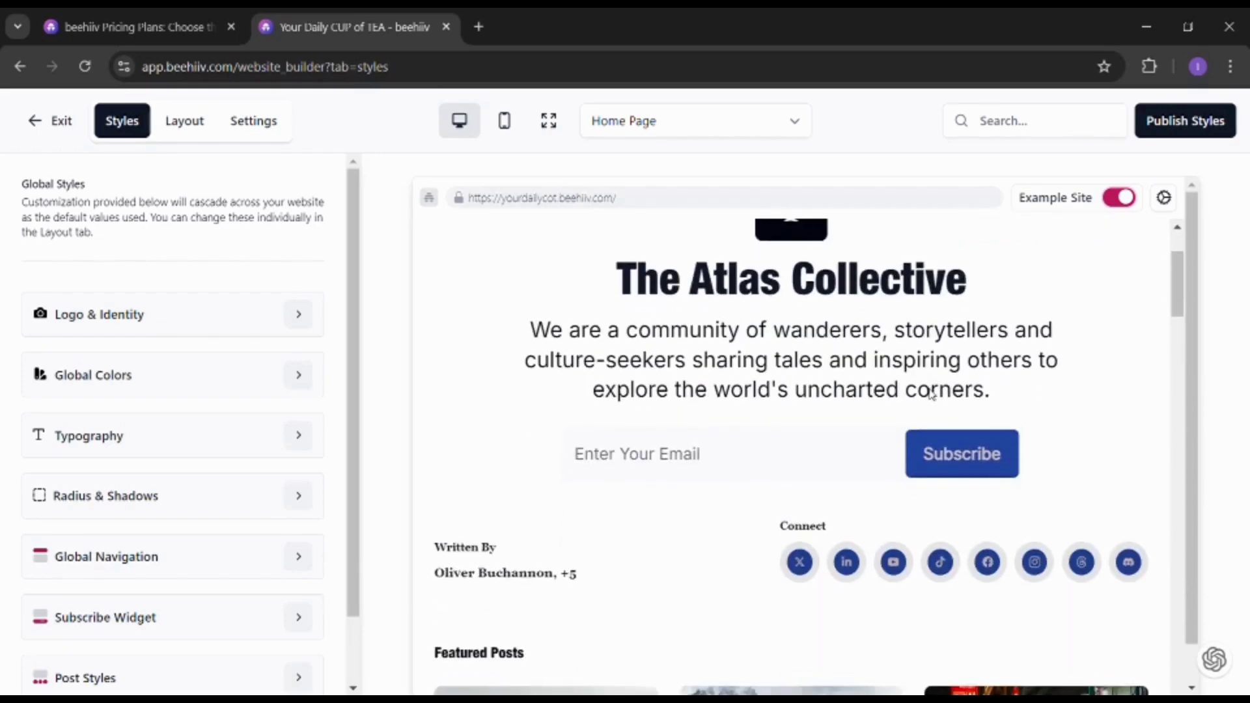
pyautogui.scroll(-3, 790, 521)
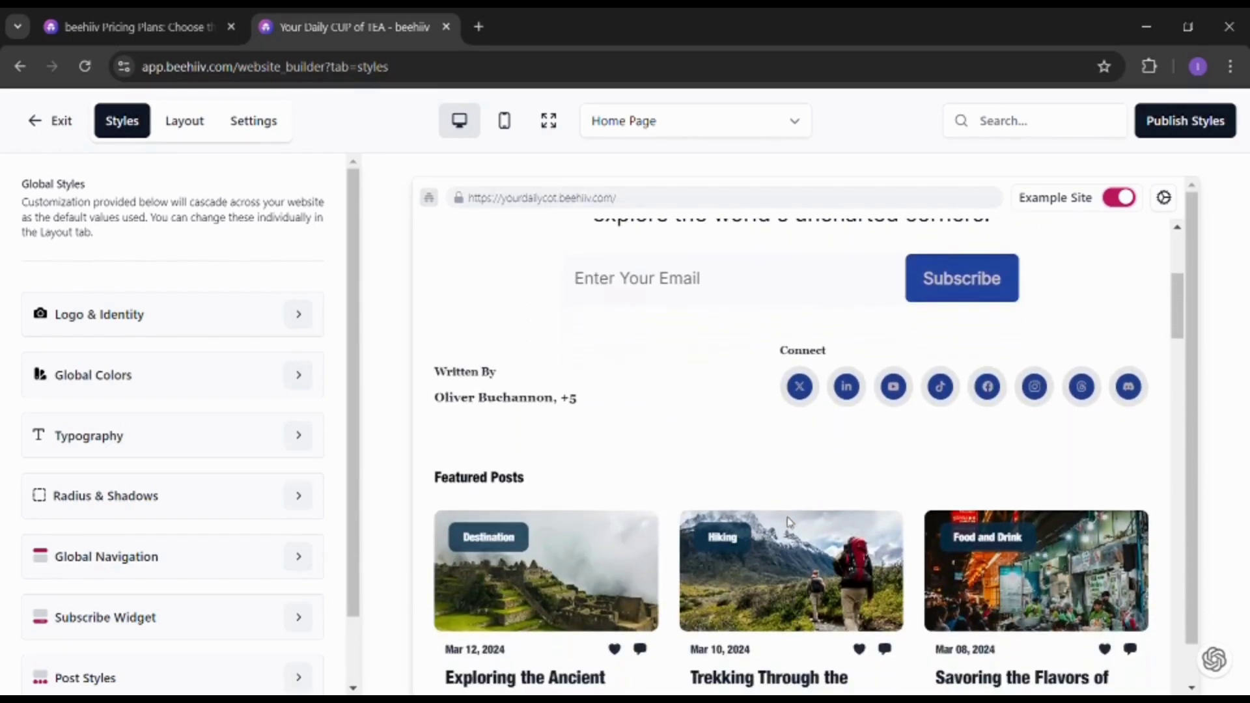
pyautogui.scroll(-1, 789, 521)
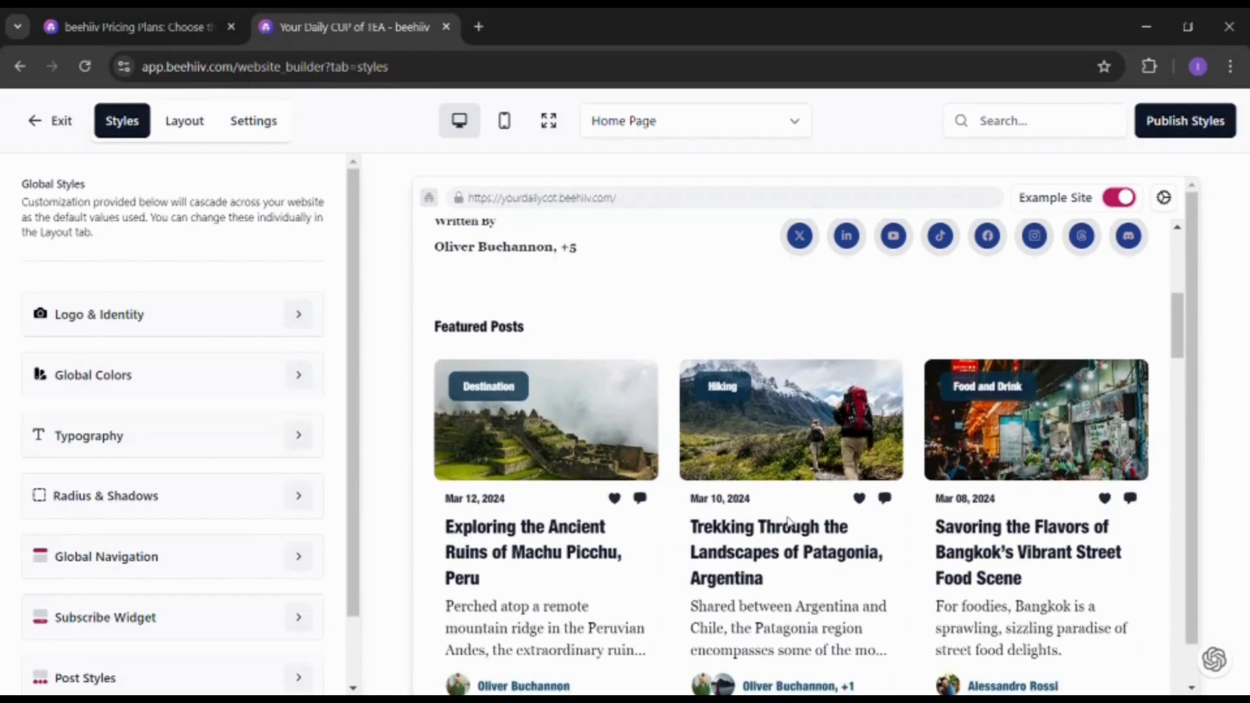
pyautogui.scroll(-1, 789, 521)
pyautogui.scroll(-5, 790, 520)
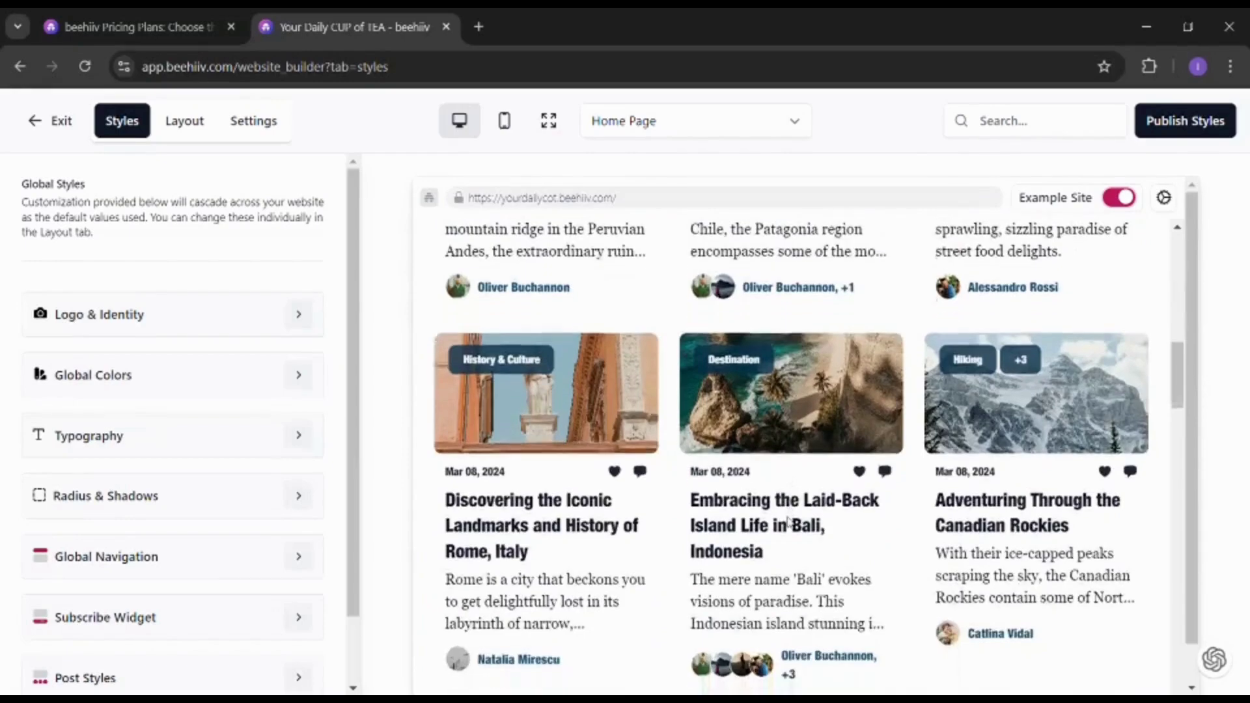
pyautogui.scroll(-7, 789, 521)
pyautogui.scroll(-3, 789, 521)
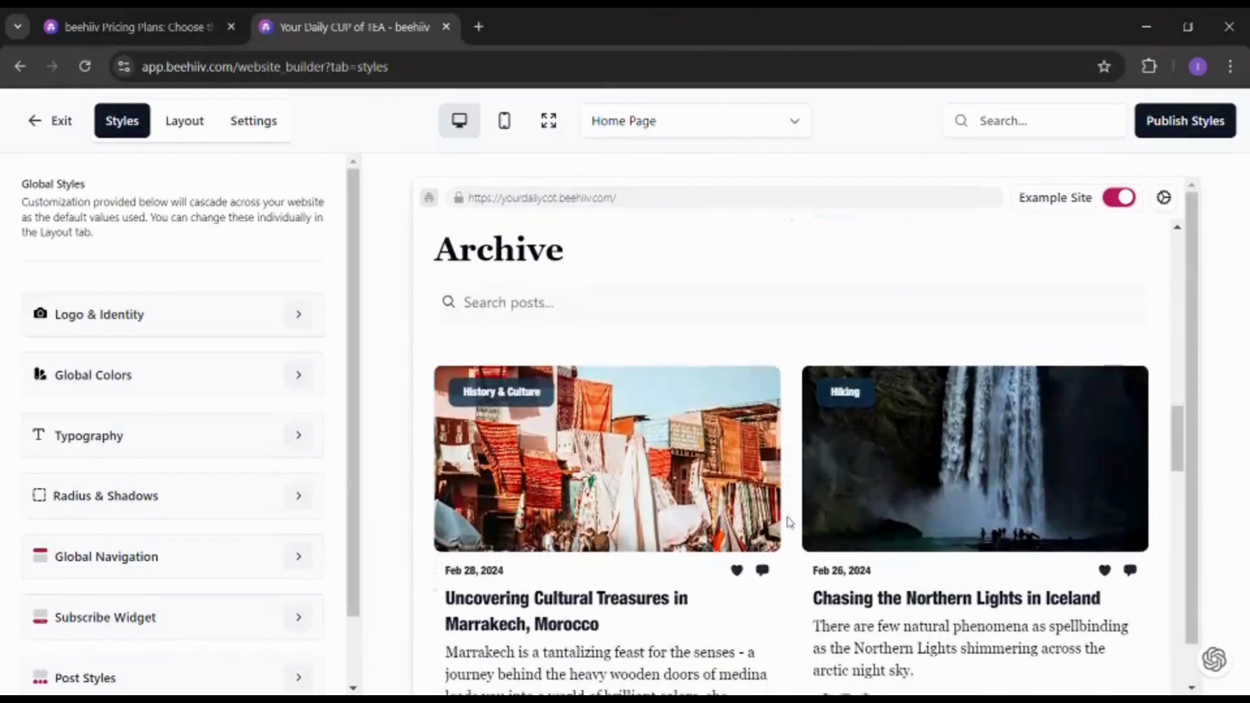
pyautogui.scroll(12, 789, 520)
pyautogui.scroll(5, 790, 520)
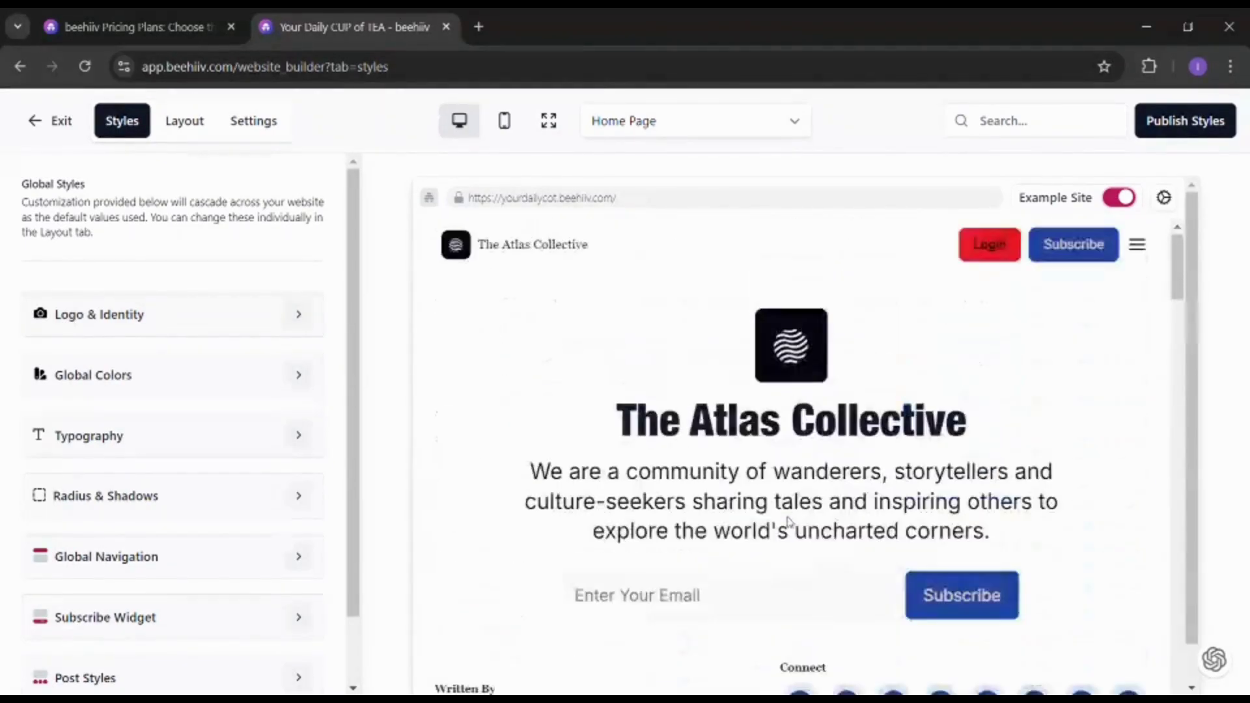
# Step: Turn off the Example Site, check the home page in the mobile preview and return to the desktop preview
pyautogui.click(1122, 199)
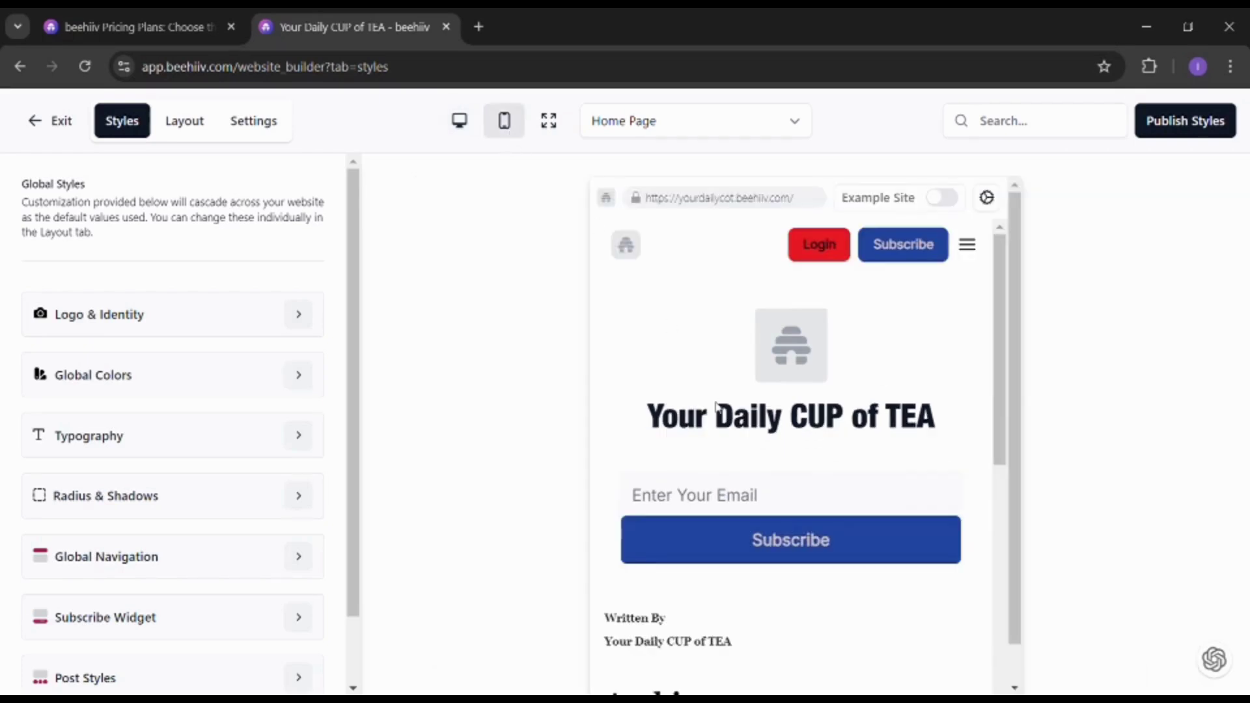
pyautogui.scroll(-9, 716, 407)
pyautogui.click(460, 120)
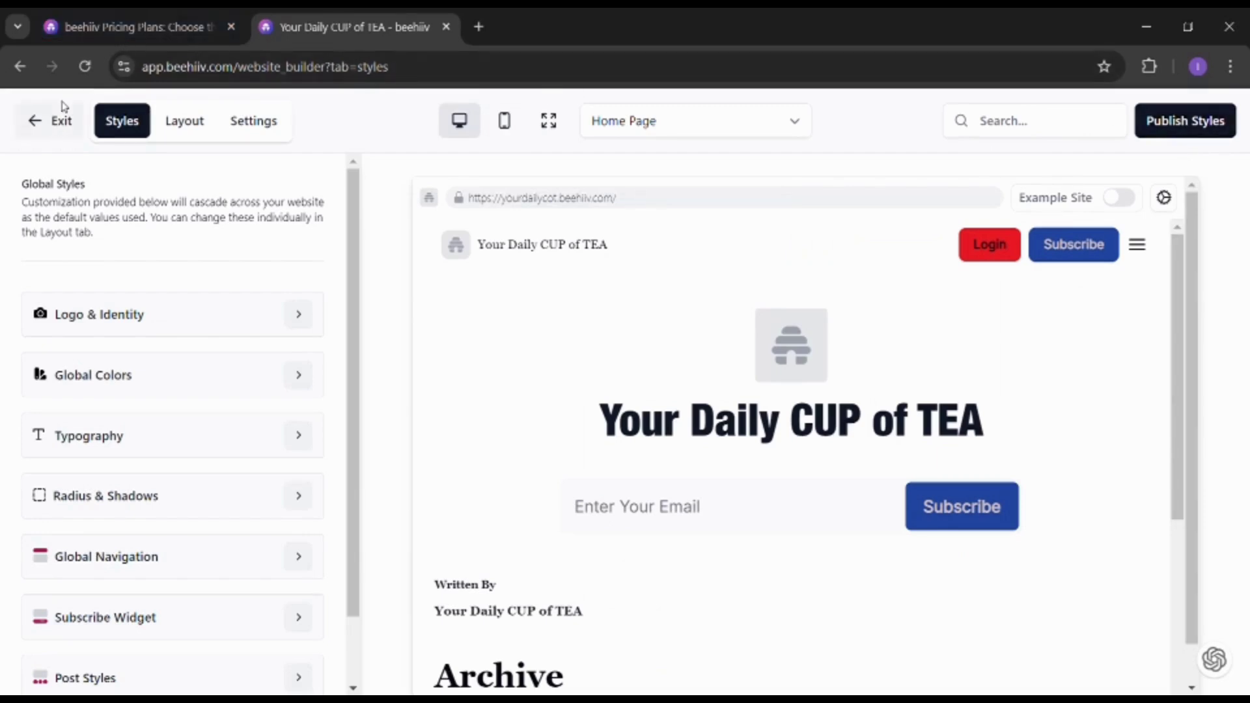
# Step: Exit the website builder to the dashboard and view which analytics reports are offered
pyautogui.click(58, 121)
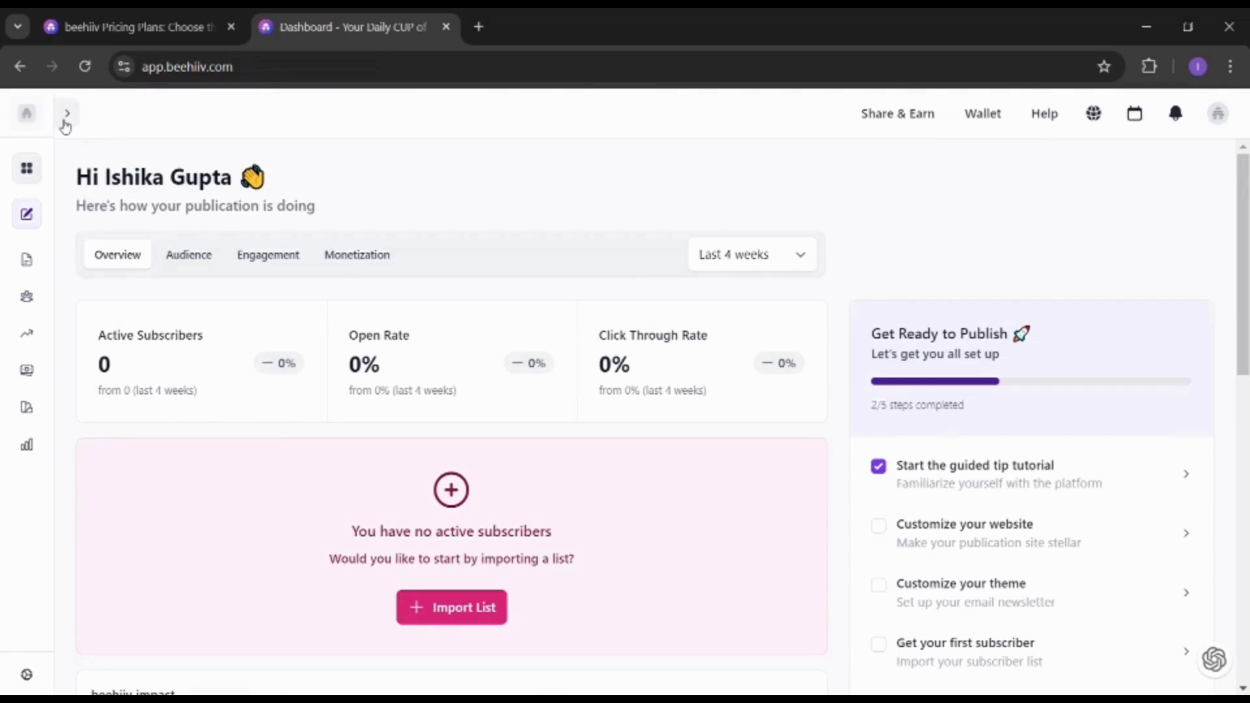
pyautogui.click(19, 451)
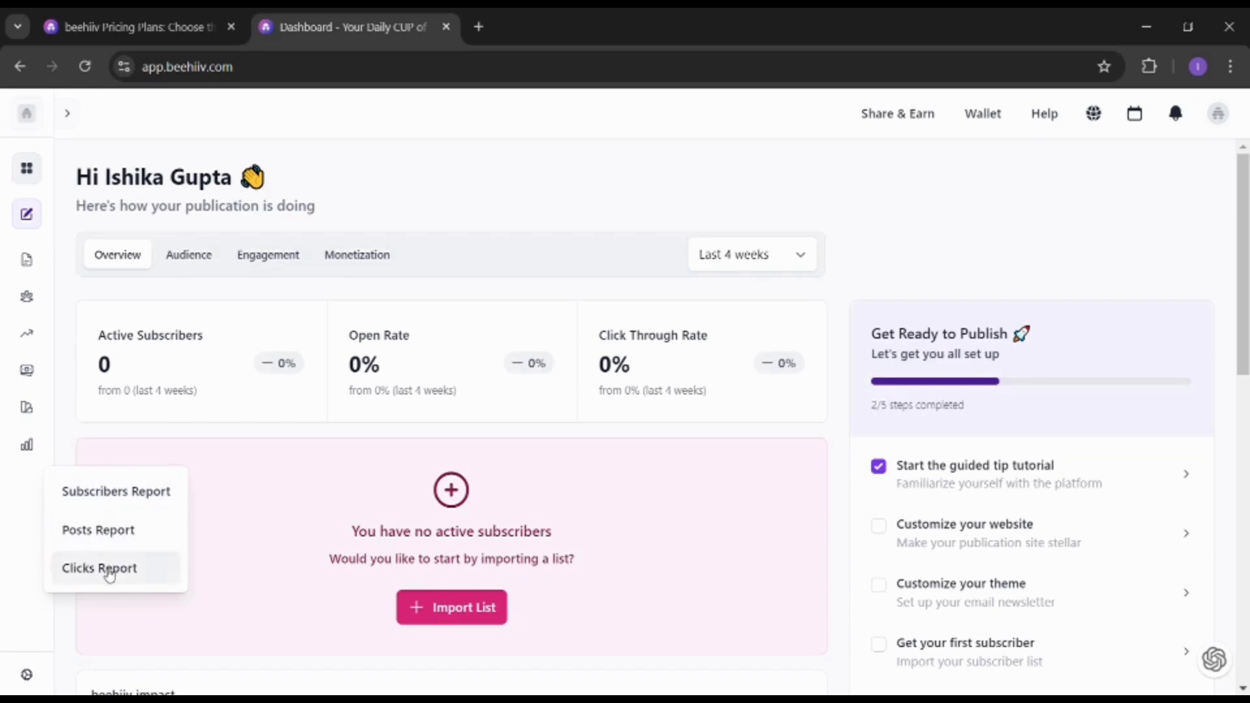
pyautogui.click(19, 554)
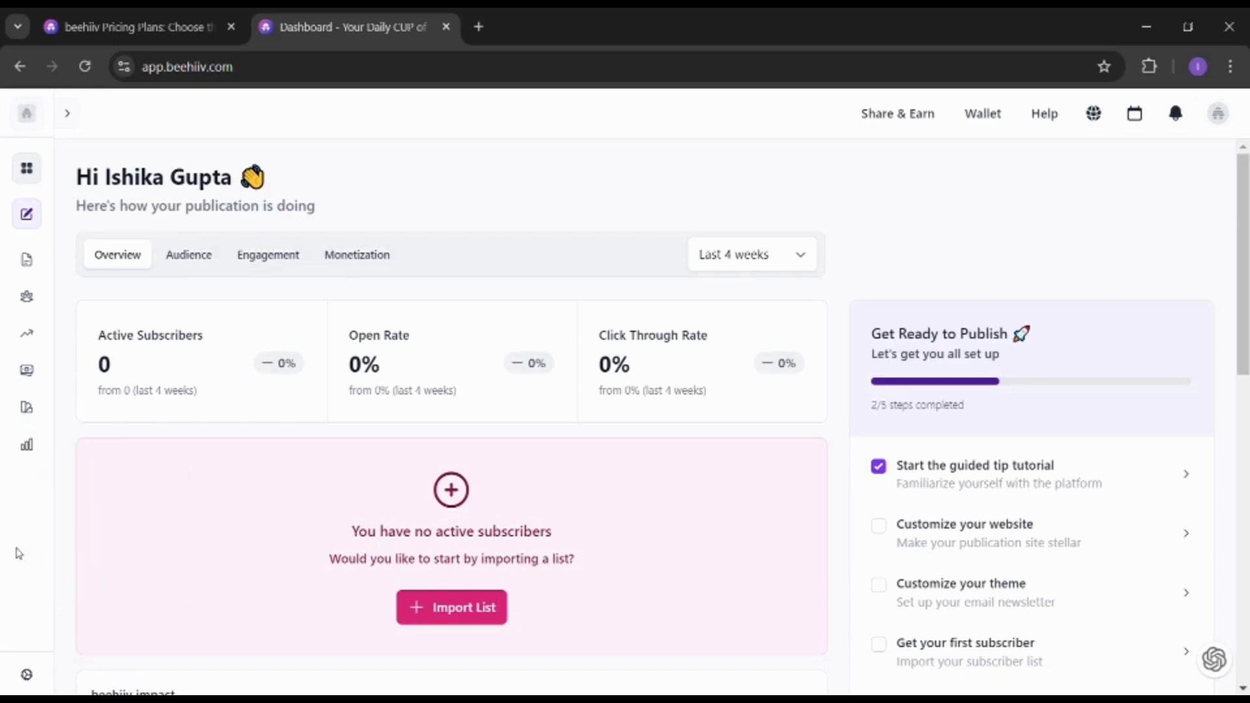